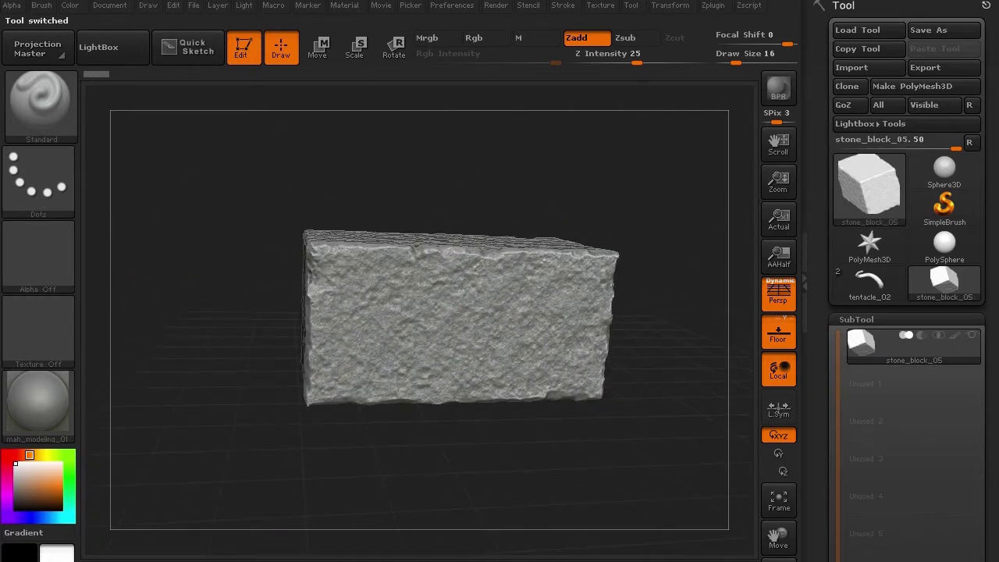
Step: Convert the stone block into a PolyMesh3D and check its active point count
left_click_drag(274, 461, 324, 473)
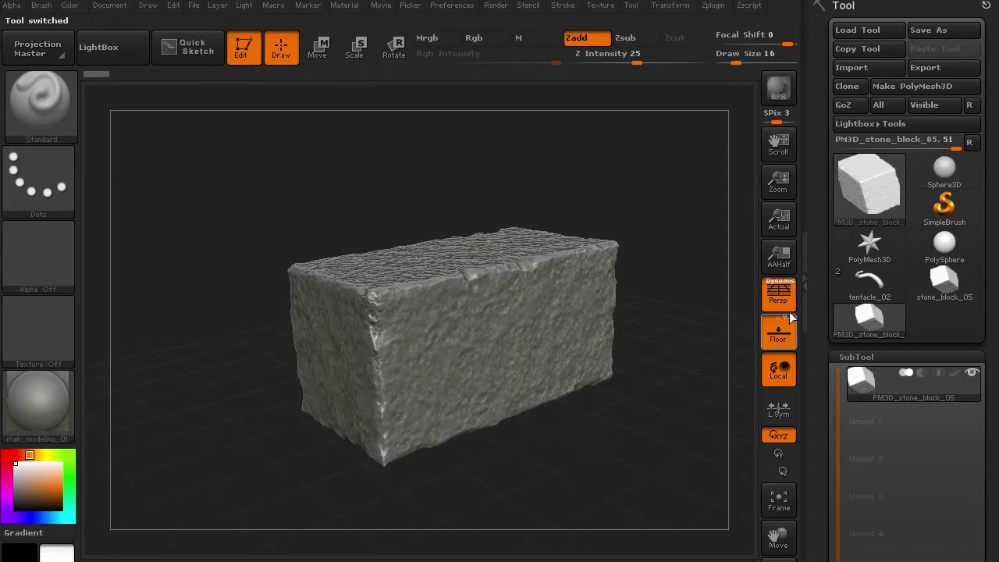
left_click(803, 287)
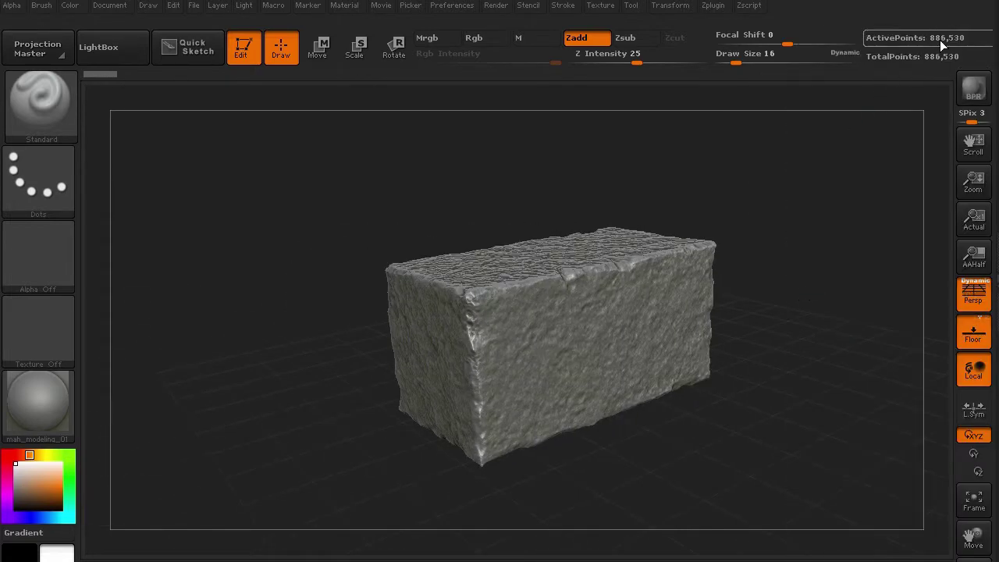
left_click(990, 265)
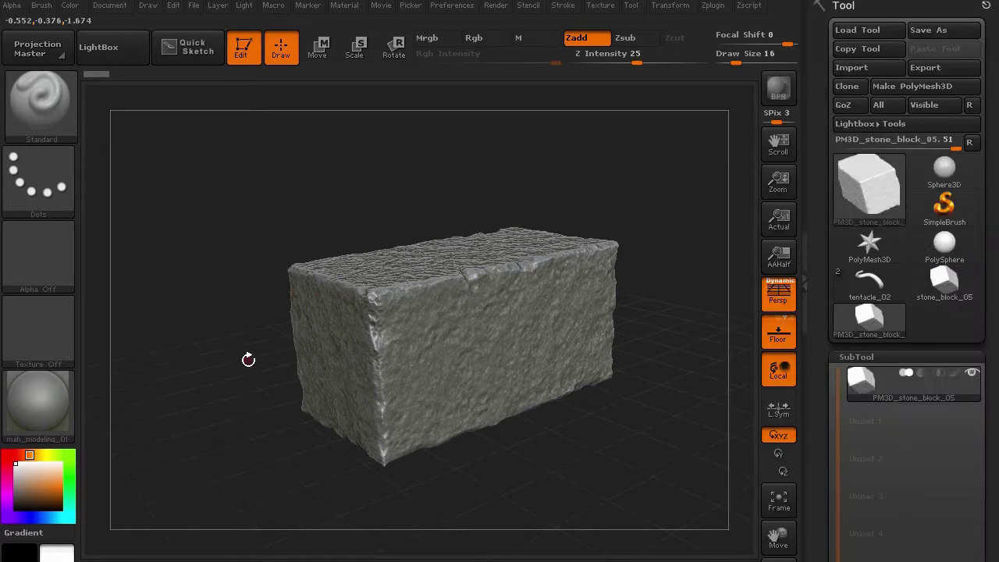
mouse_move(248, 359)
left_mouse_down()
mouse_move(243, 317)
mouse_move(241, 335)
mouse_move(214, 350)
mouse_move(248, 360)
left_mouse_up()
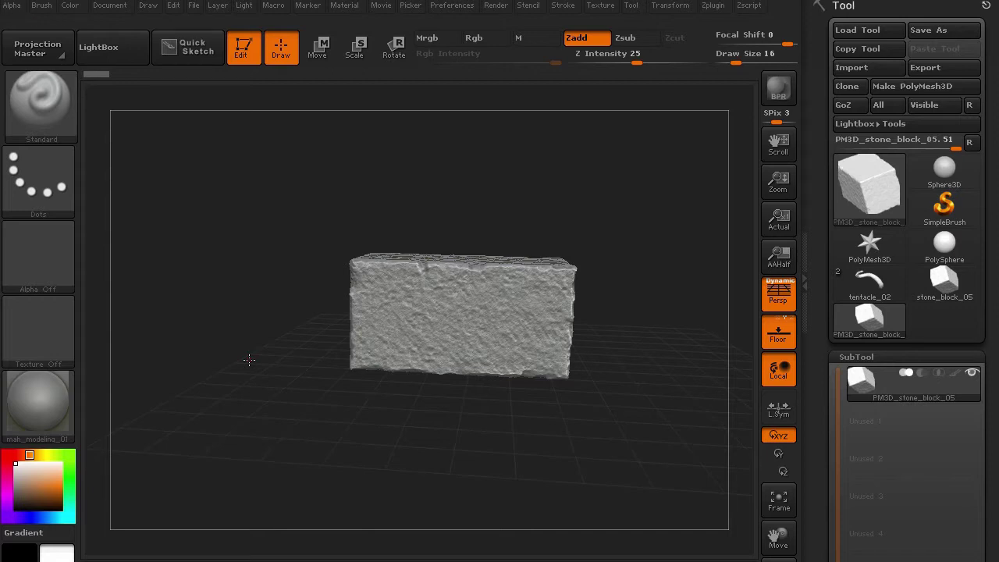
mouse_move(292, 417)
left_mouse_down()
mouse_move(312, 403)
mouse_move(289, 373)
mouse_move(330, 426)
mouse_move(308, 420)
left_mouse_up()
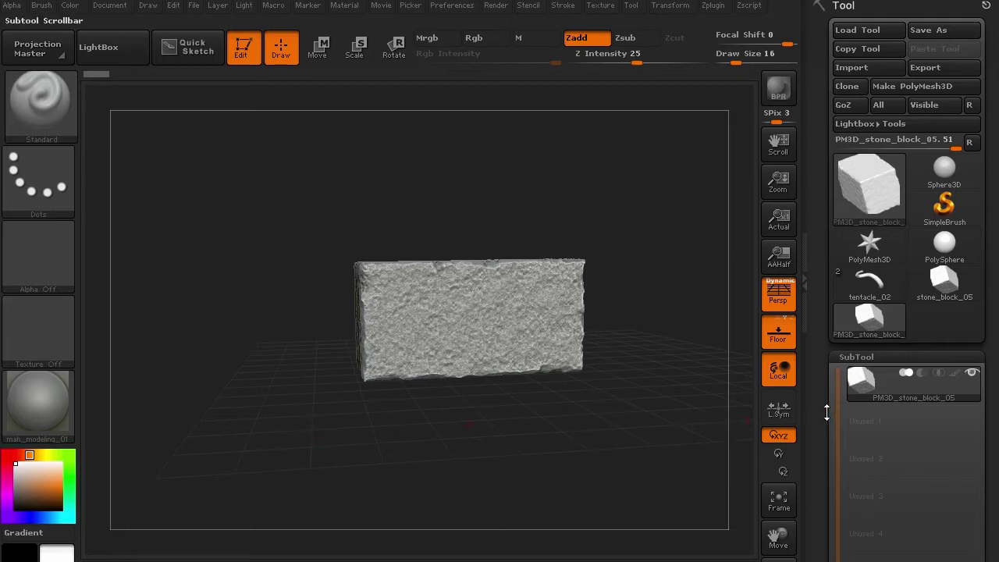
Step: Duplicate the stone block subtool
scroll(817, 370, "down", 1)
scroll(817, 370, "down", 5)
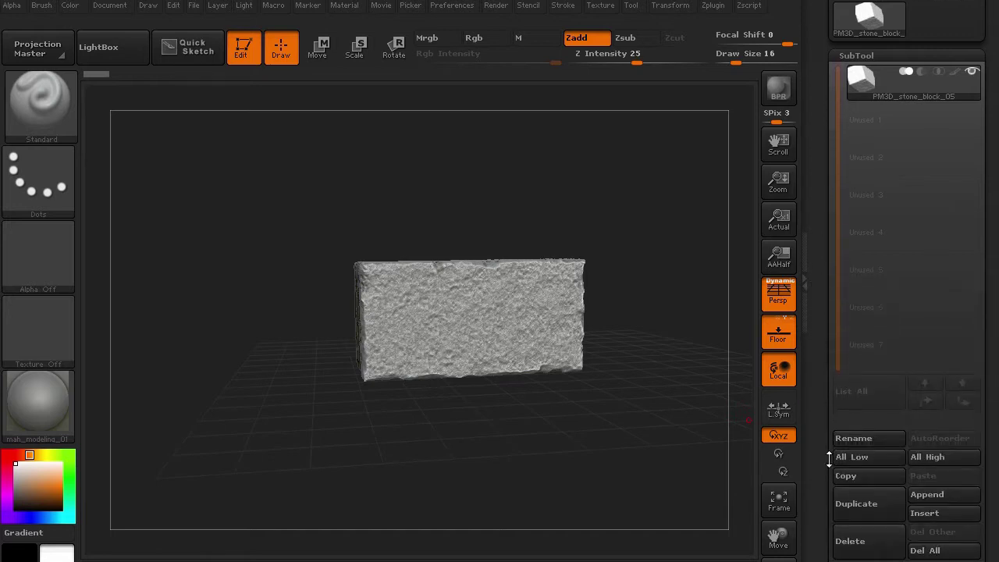
left_click(851, 503)
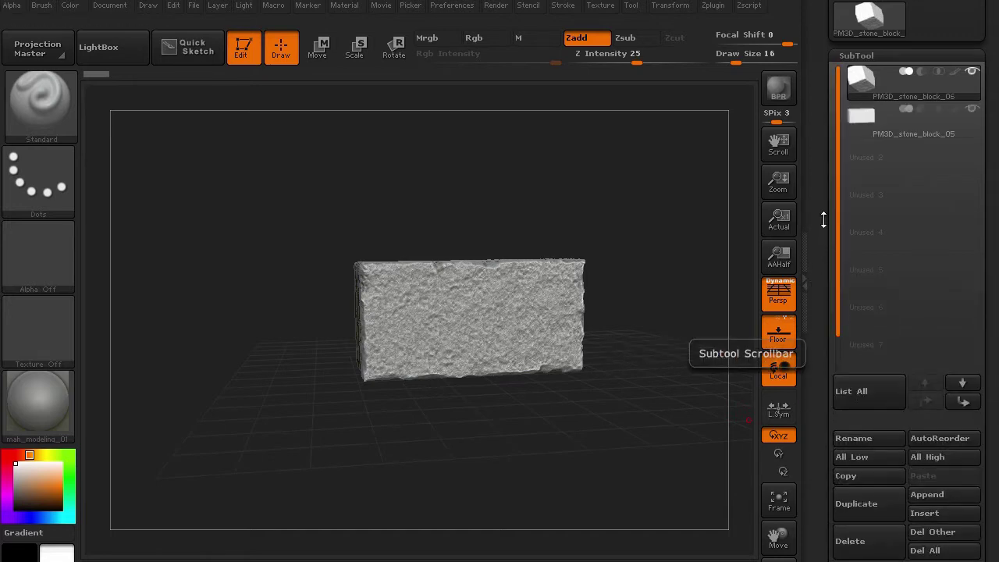
scroll(823, 367, "up", 6)
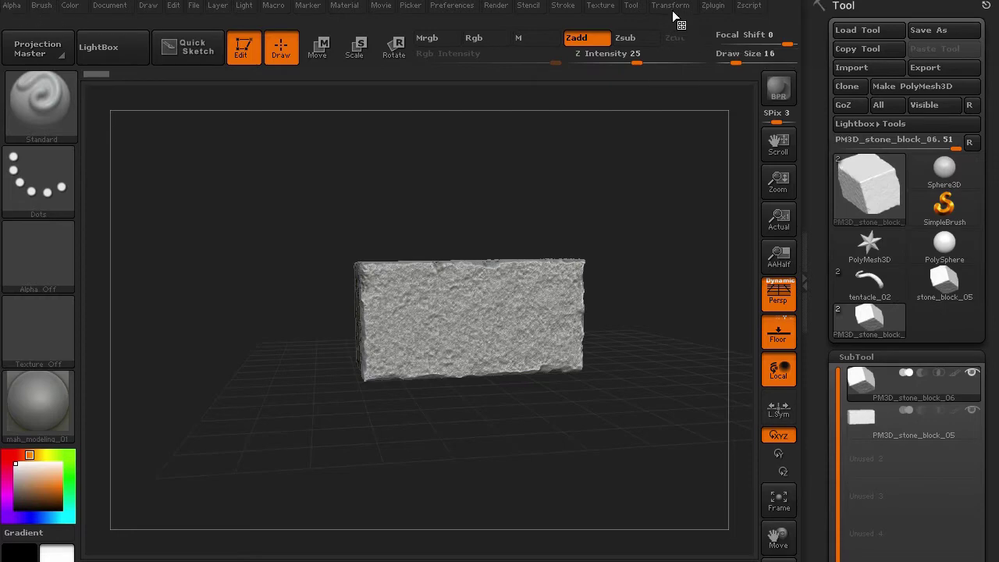
Step: Pre-process the current stone block subtool in Decimation Master and decimate it to 10%
left_click(712, 6)
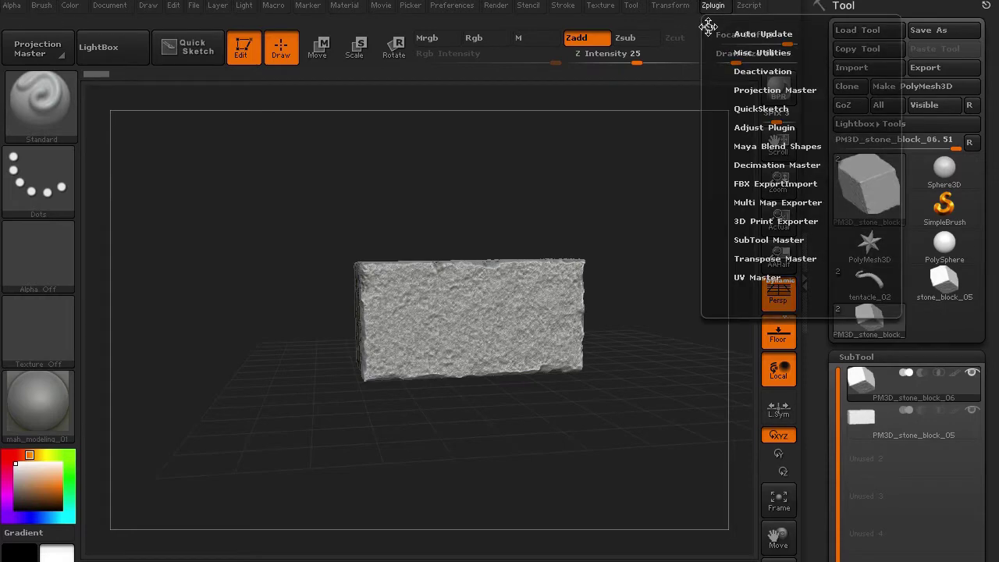
left_click_drag(708, 26, 898, 23)
left_click(843, 160)
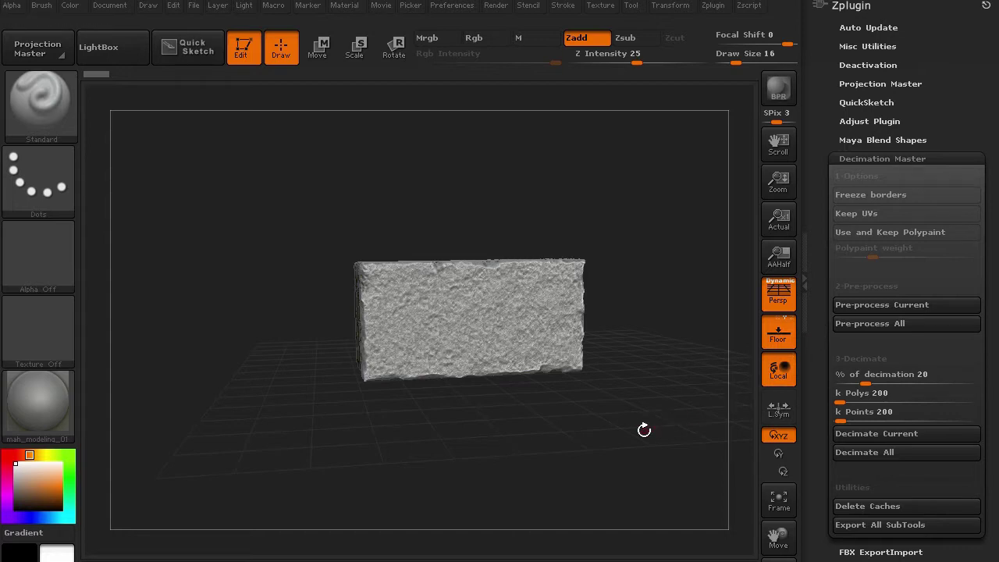
left_click(865, 375)
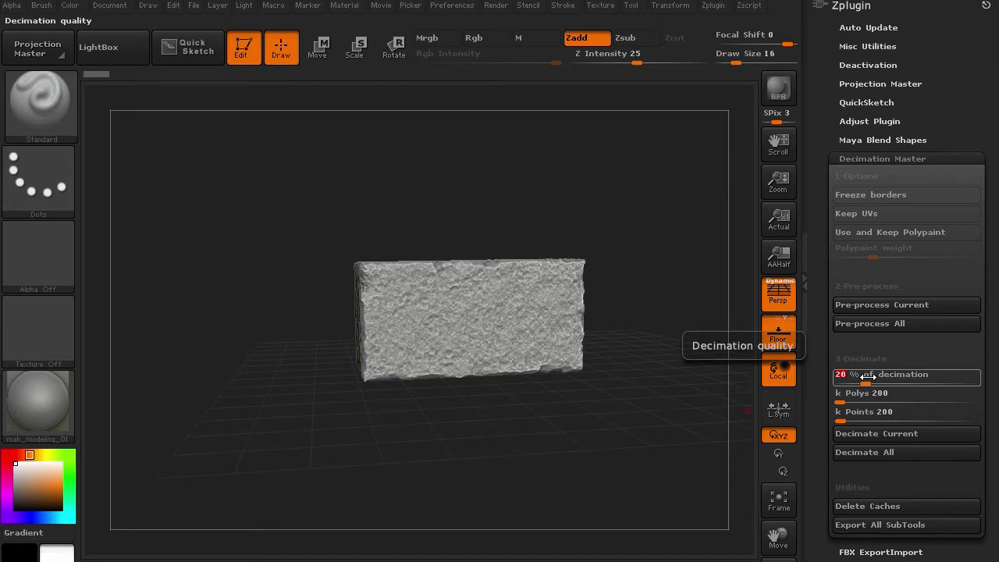
type("10")
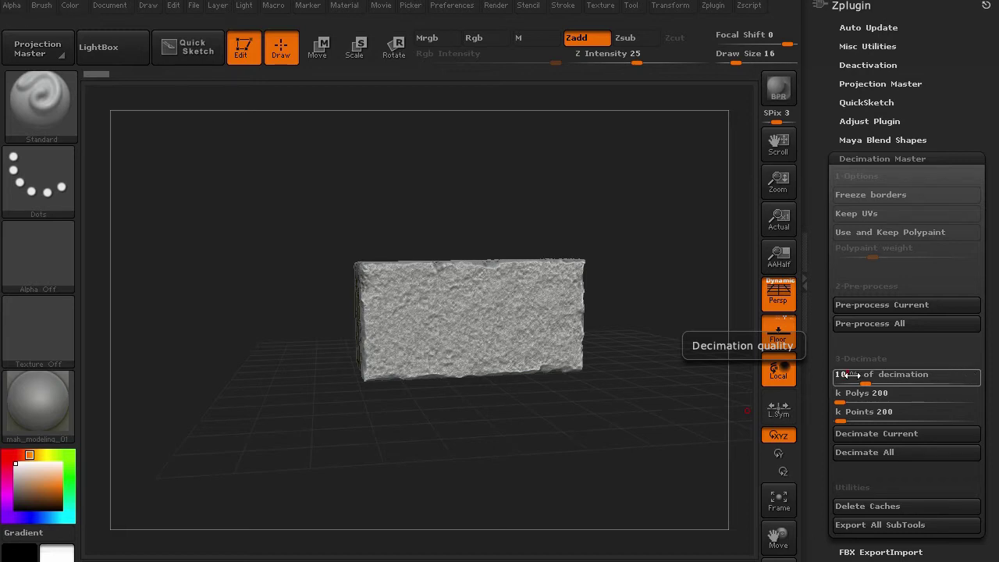
left_click(884, 303)
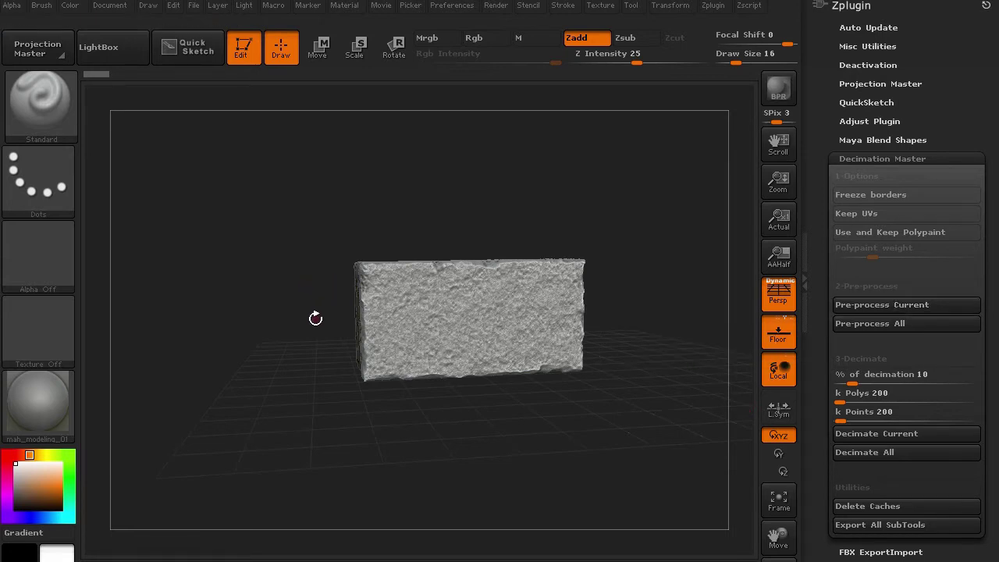
mouse_move(295, 299)
left_mouse_down()
mouse_move(297, 328)
mouse_move(299, 310)
left_mouse_up()
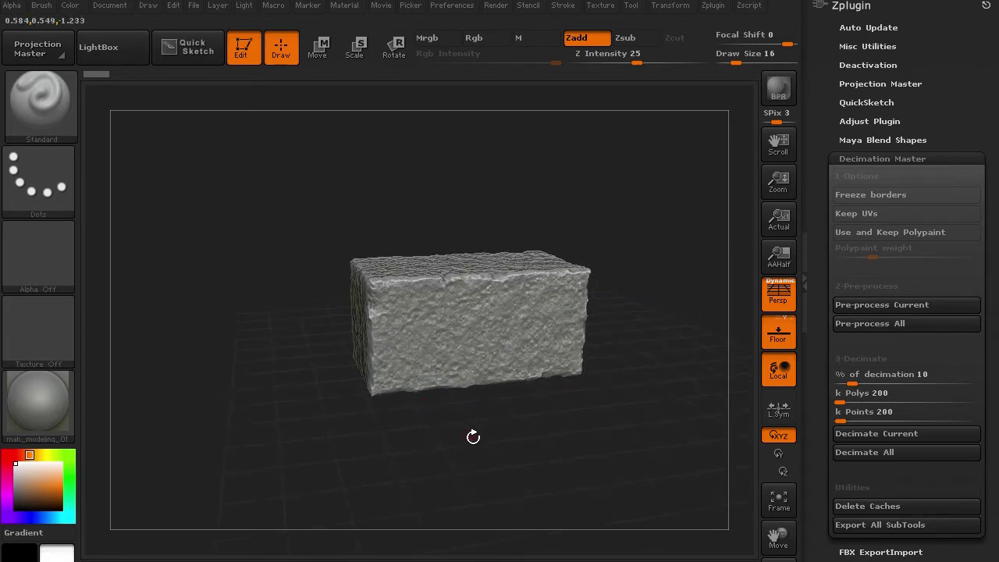
left_click(888, 433)
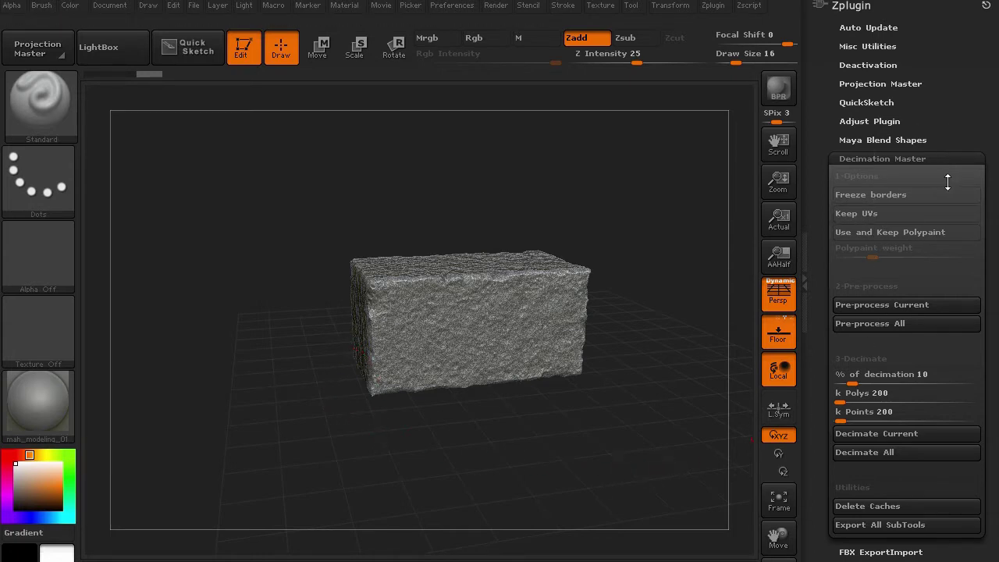
Step: Check the active point count of the decimated block
left_click(805, 270)
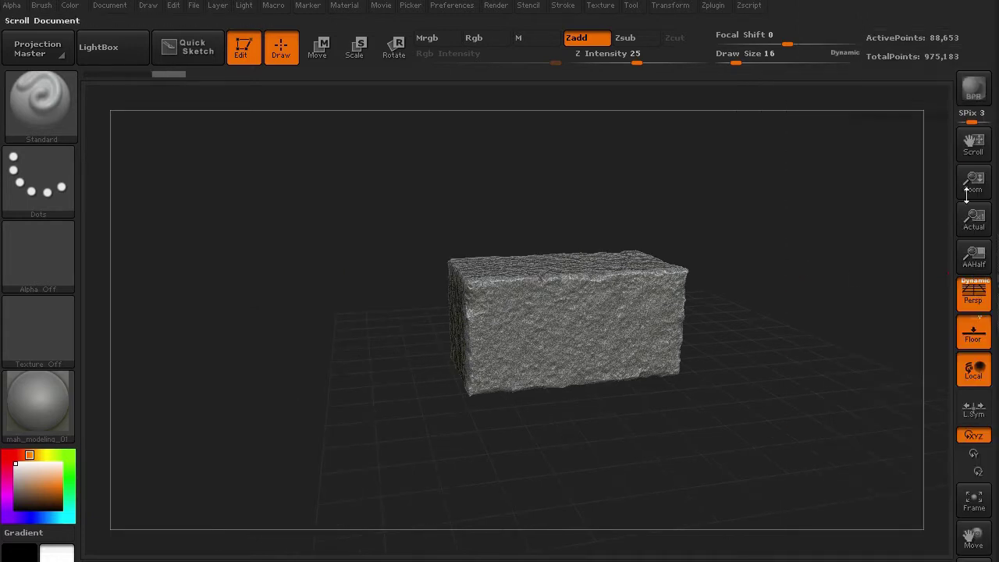
left_click(995, 273)
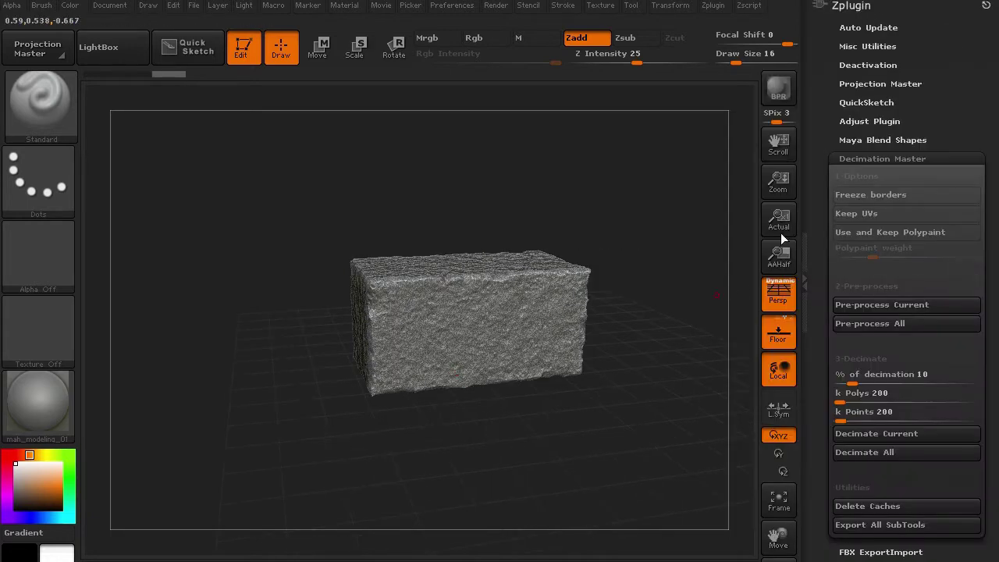
Step: Show only one subtool at a time and alternate between the decimated and original blocks to compare their surface detail
left_click_drag(823, 286, 816, 106)
left_click_drag(274, 278, 291, 413)
left_click(974, 346)
left_click_drag(208, 383, 200, 419)
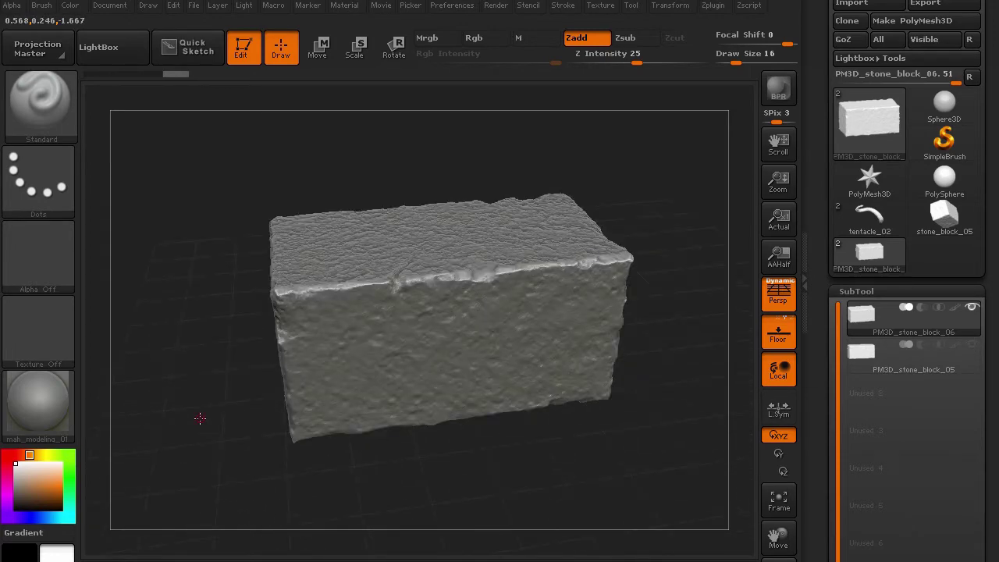
key("Down")
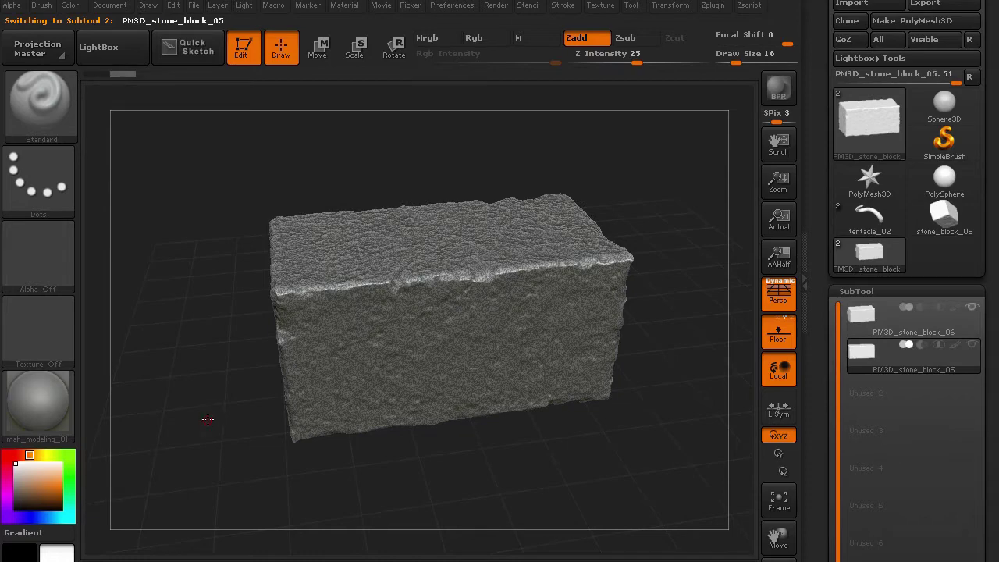
left_click(972, 311)
left_click_drag(222, 426, 219, 389)
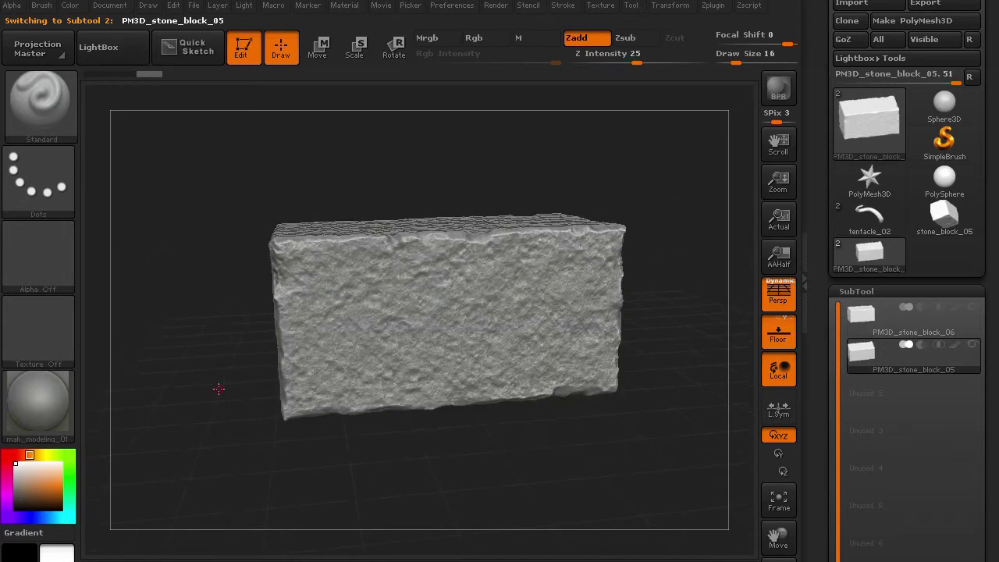
key("Up")
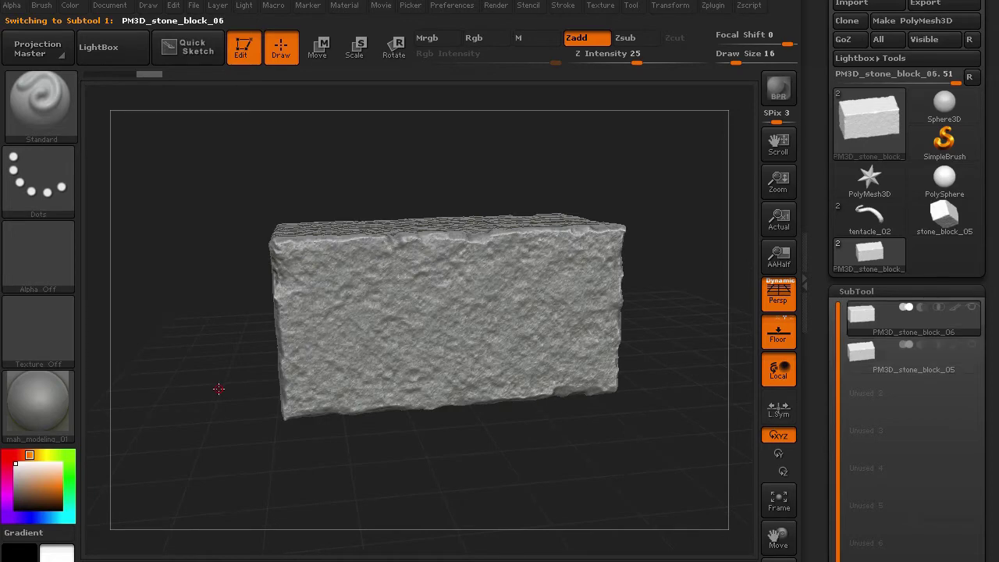
left_click_drag(208, 346, 203, 380)
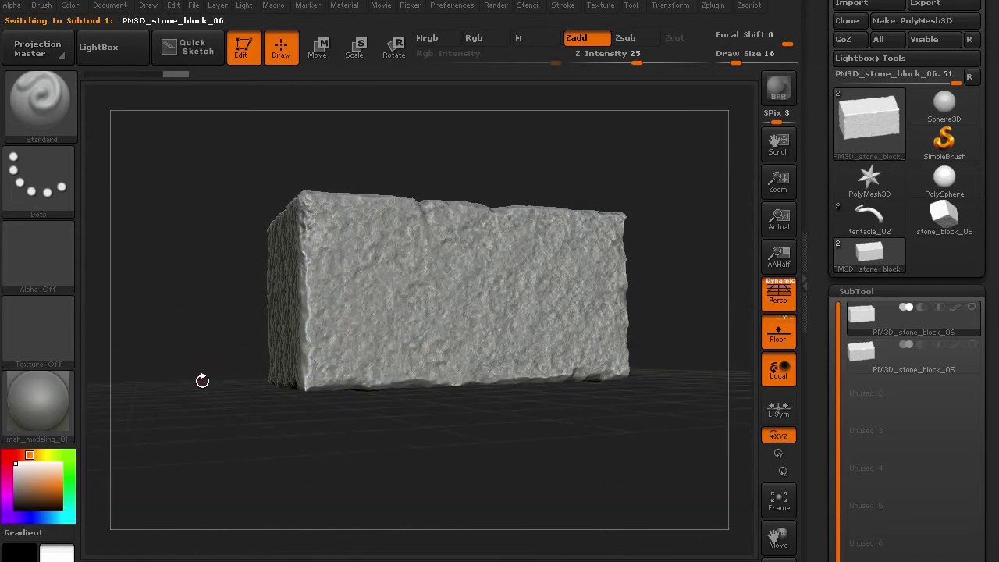
Step: Turn on the polyframe and compare the mesh structure of the decimated and original blocks up close
key("shift+f")
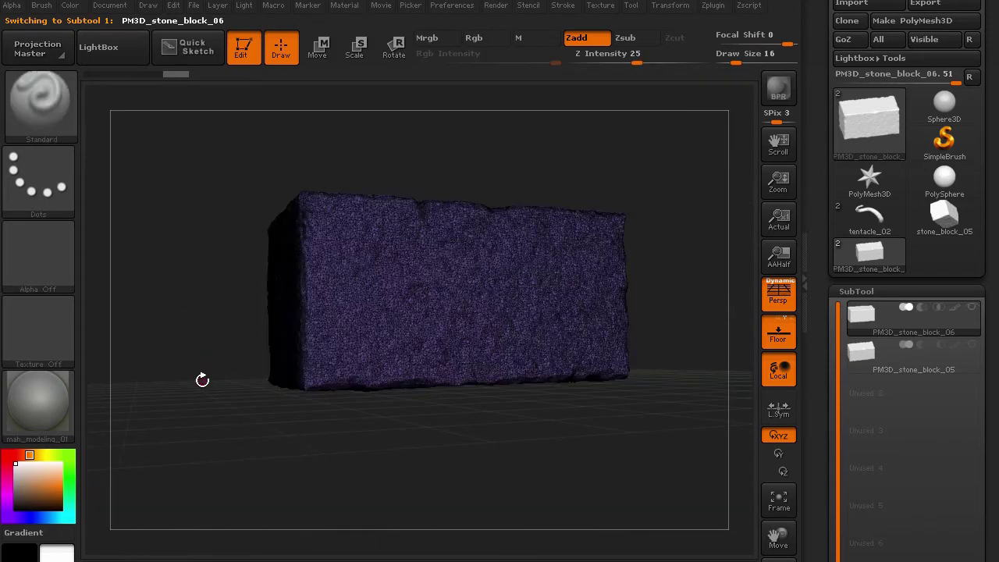
left_click_drag(209, 323, 663, 452, "alt")
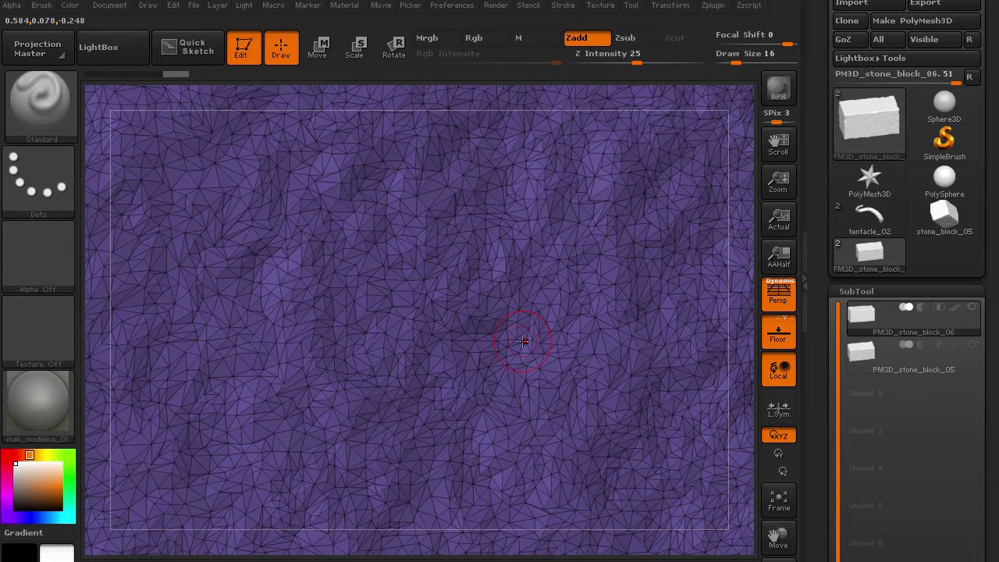
left_click(469, 351, "alt")
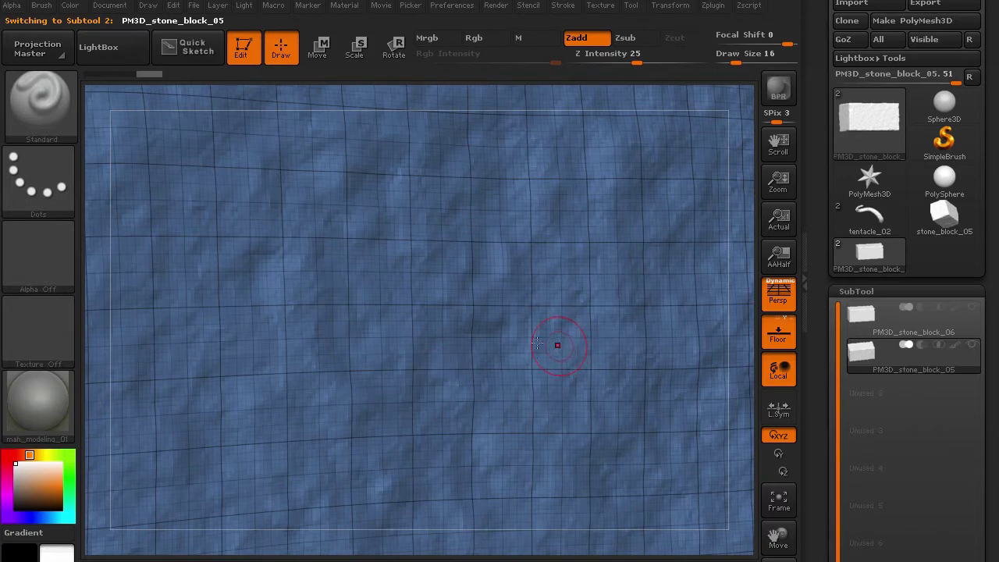
key("f")
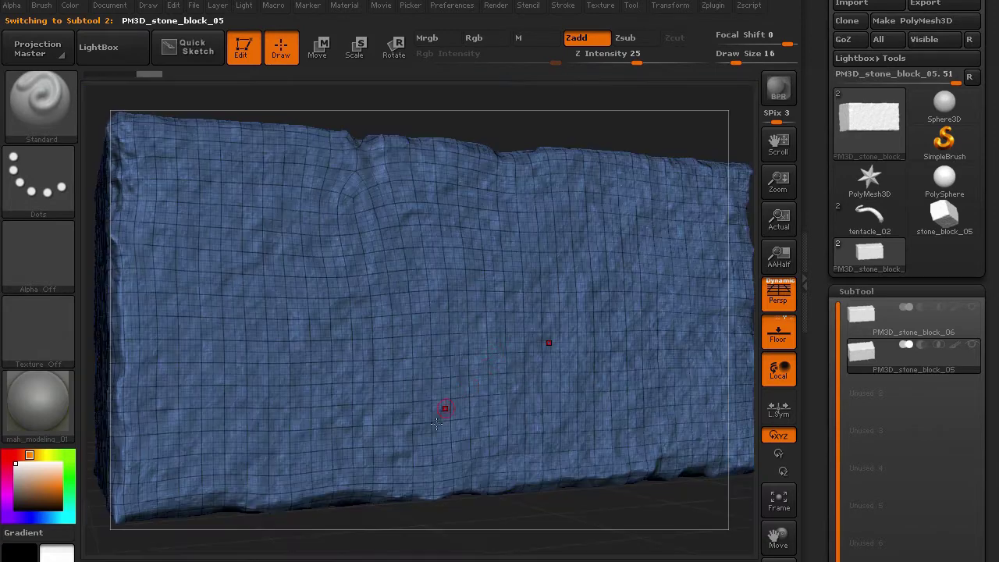
left_click_drag(563, 504, 449, 473, "alt")
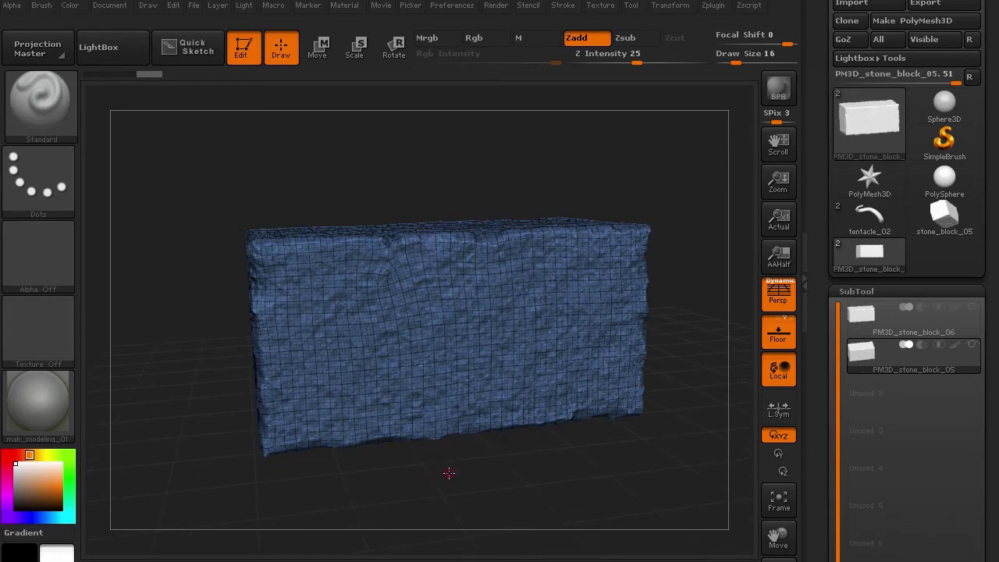
left_click_drag(443, 471, 448, 465)
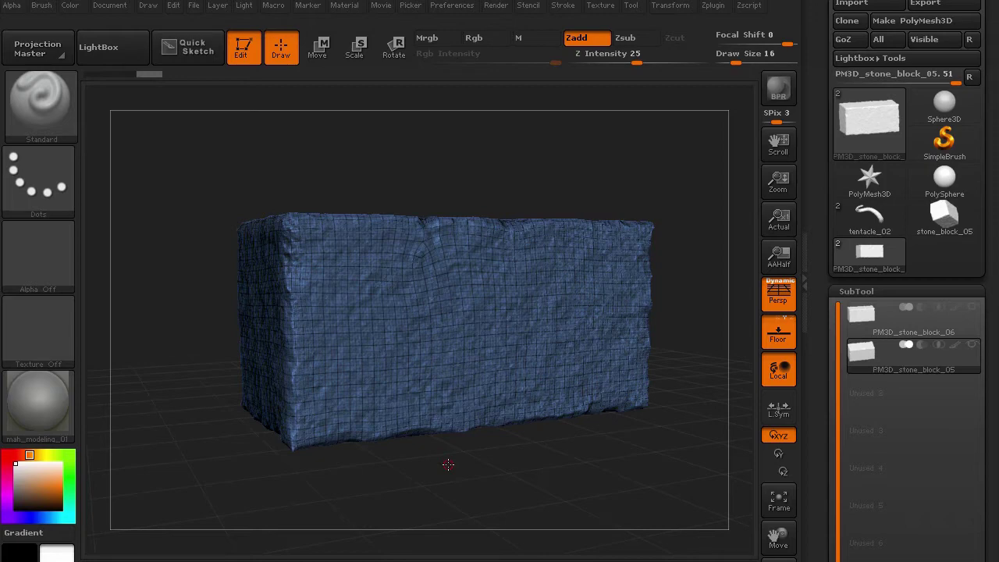
key("Up")
left_click_drag(479, 462, 469, 489)
key("Down")
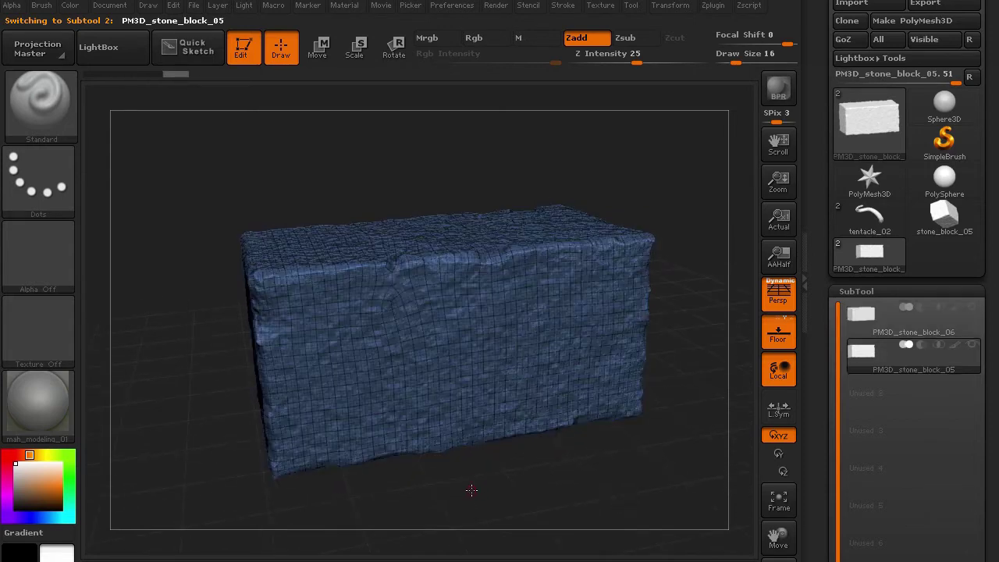
Step: Delete the original subtool PM3D_stone_block_05 and convert the remaining decimated block into a new PolyMesh3D
left_click_drag(815, 463, 810, 357)
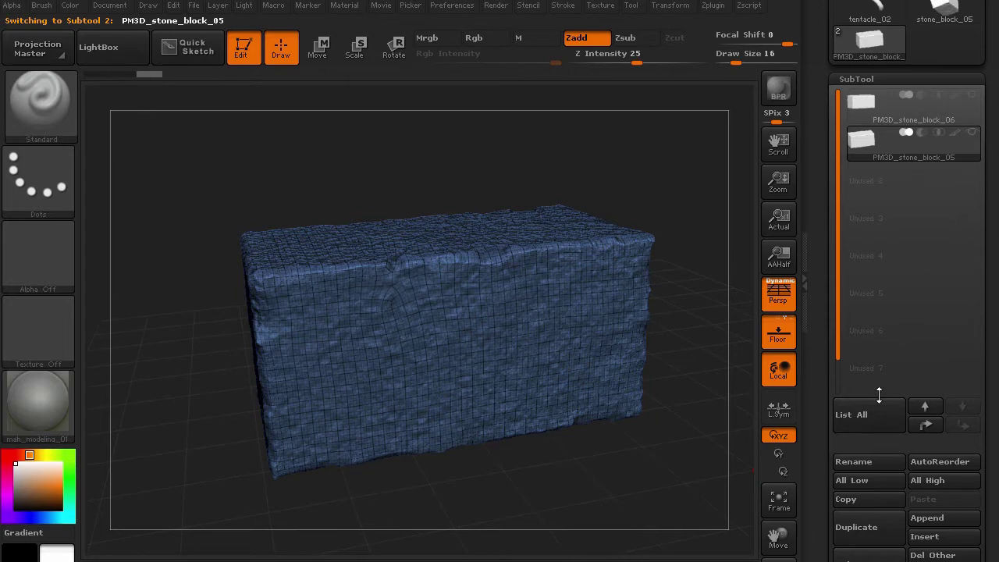
left_click_drag(827, 437, 820, 374)
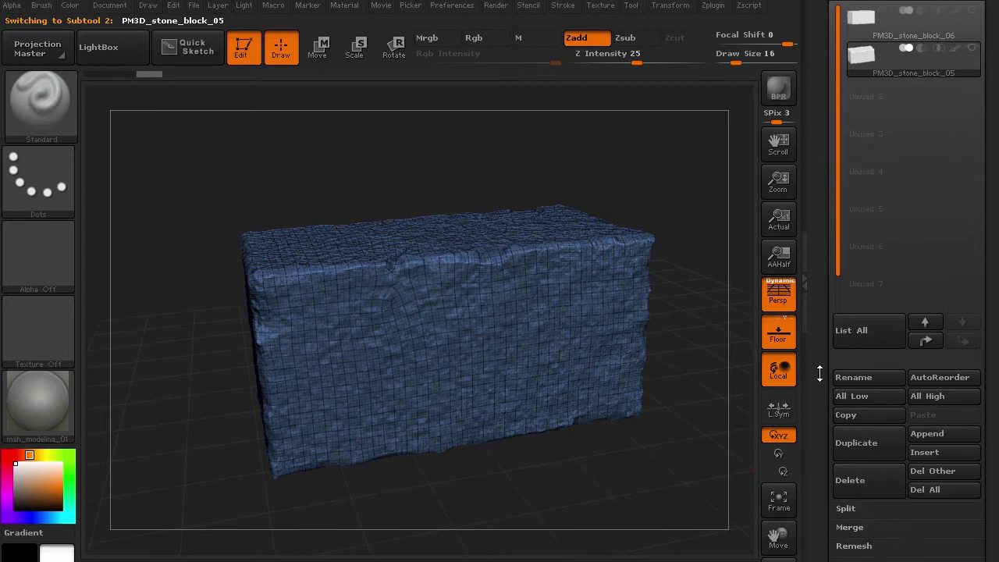
left_click(847, 480)
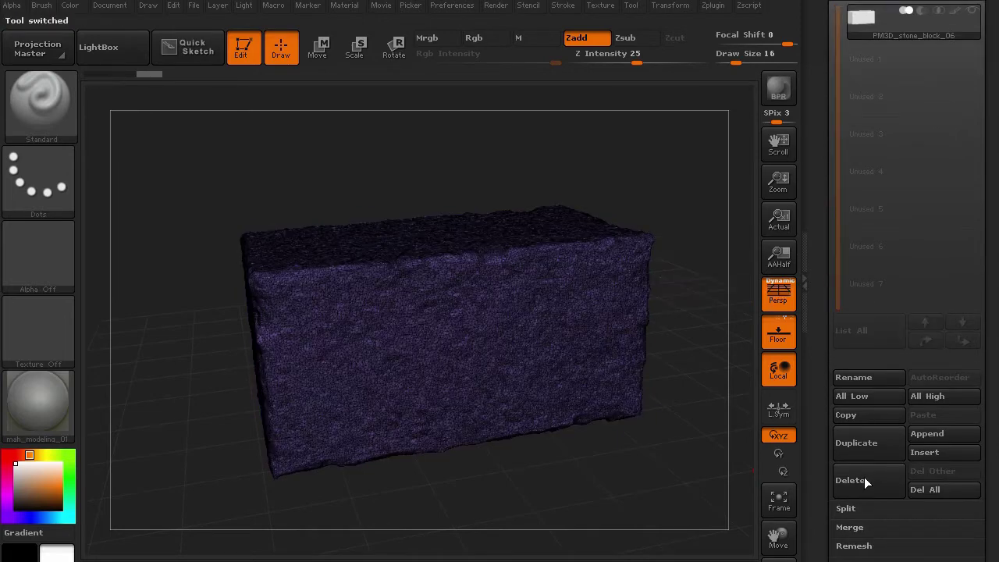
left_click_drag(825, 296, 822, 425)
scroll(821, 422, "down", 1)
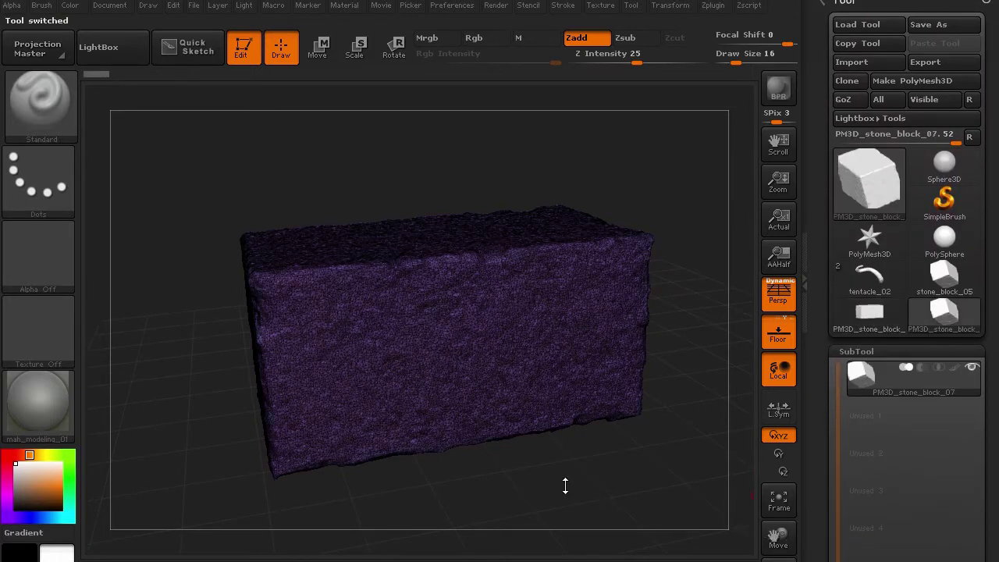
Step: Set up a straight-on view of the block's long face with the polyframe and perspective turned off
left_click_drag(565, 485, 583, 458)
key("shift")
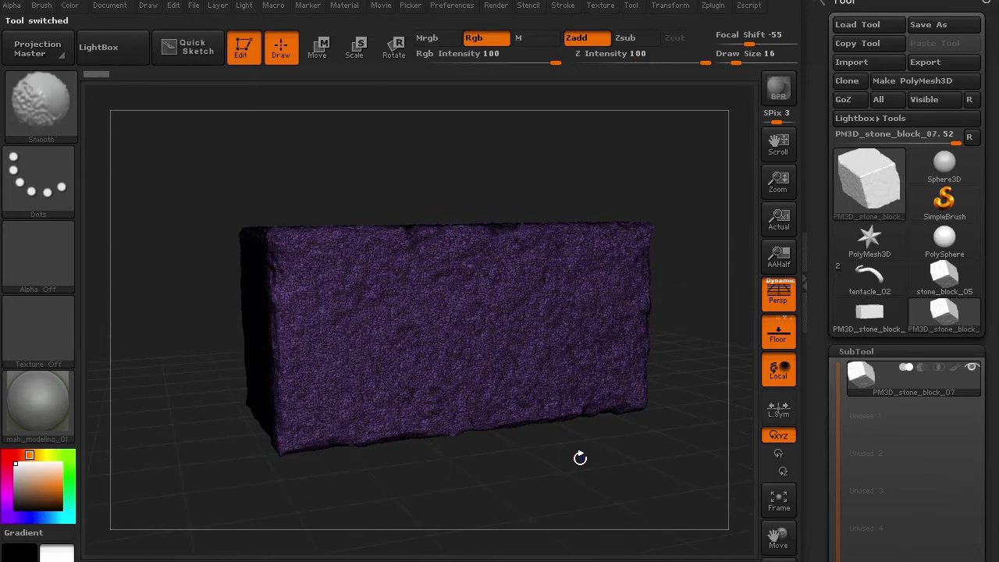
key("shift+f")
mouse_move(545, 466)
left_mouse_down("shift")
mouse_move(553, 477)
mouse_move(512, 411)
mouse_move(365, 419)
left_mouse_up("shift")
key("p")
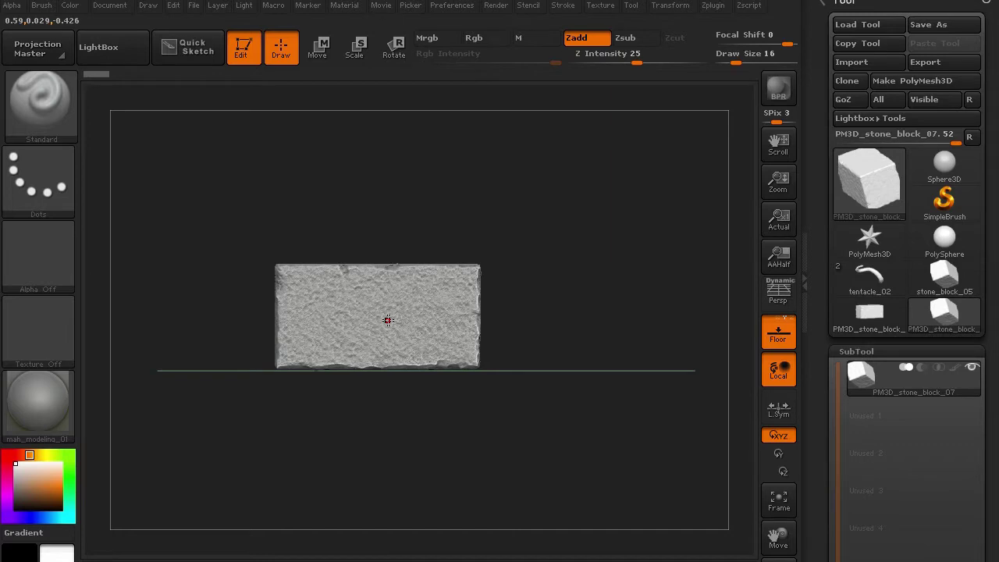
Step: Duplicate the stone block along its length with the Move transpose line so the copy sits end to end with the original
key("w")
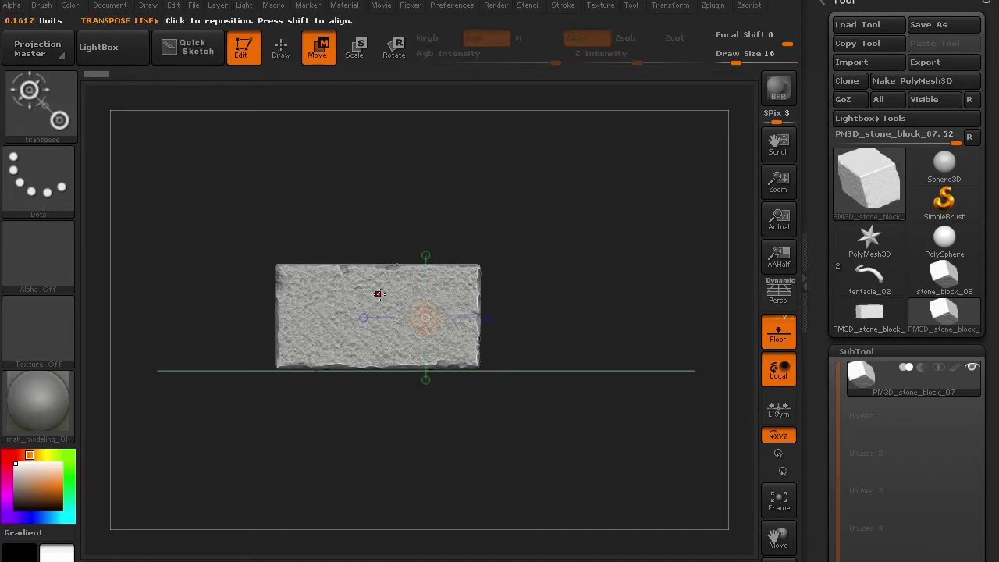
left_click_drag(382, 292, 661, 294)
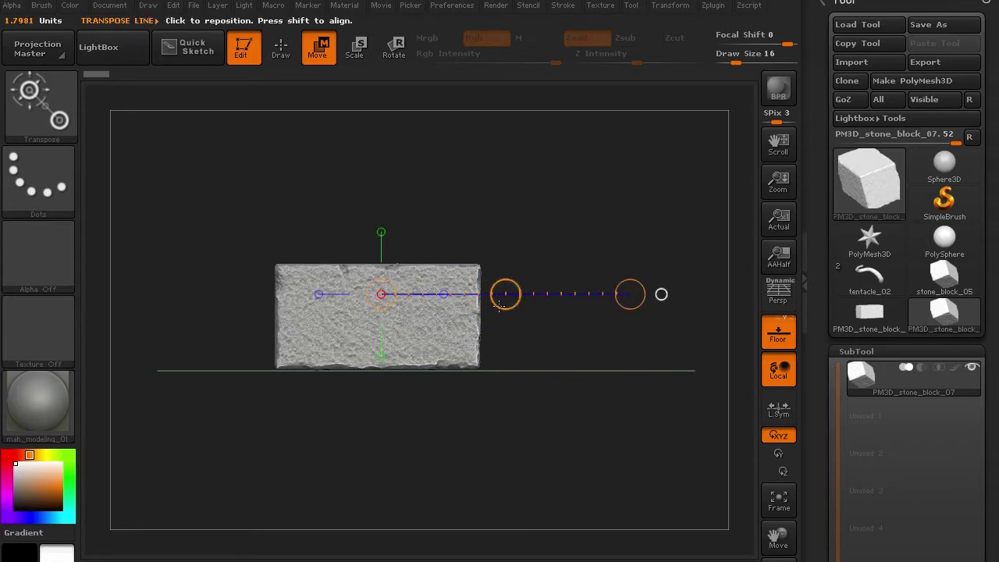
key("ctrl")
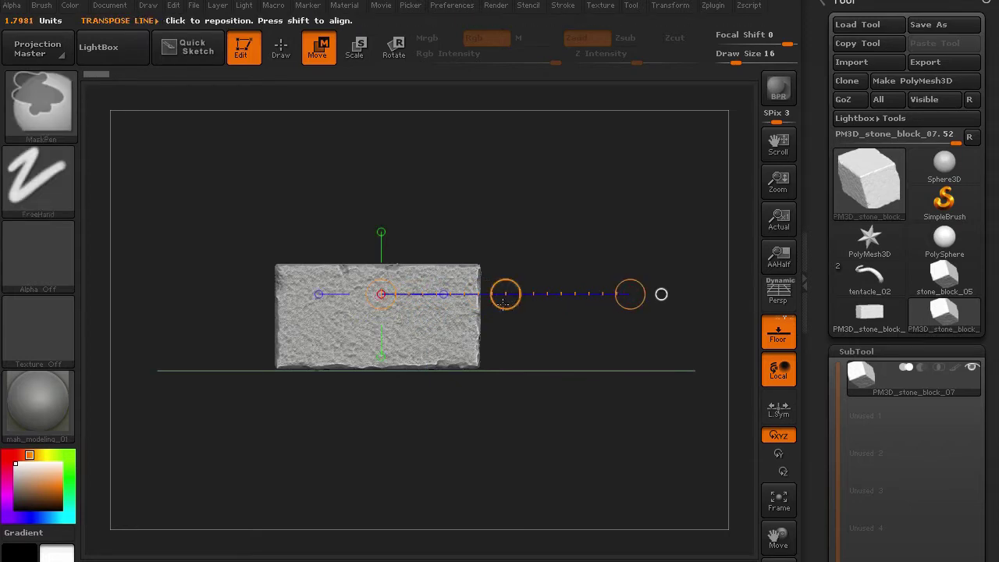
left_click_drag(505, 297, 753, 295, "ctrl")
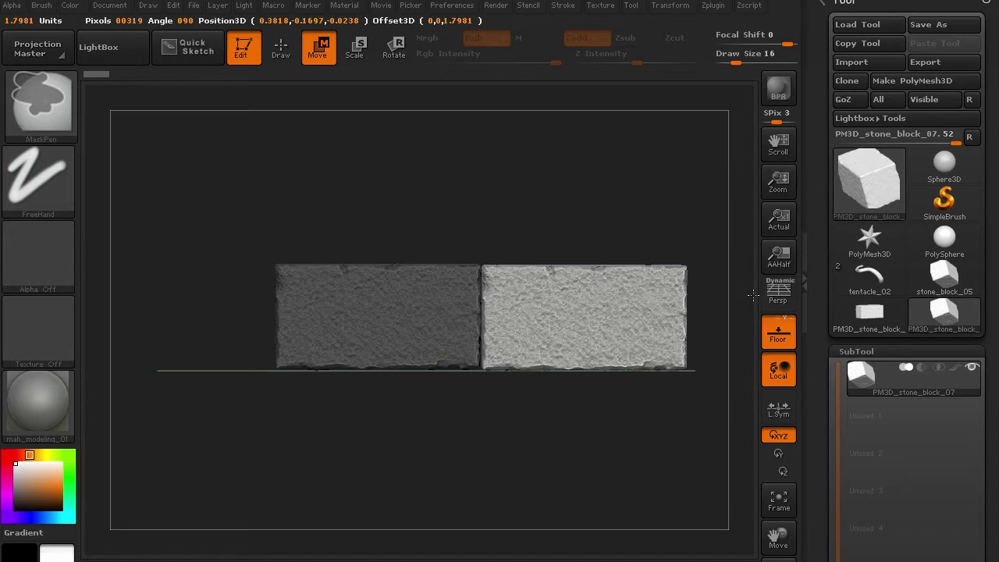
left_click_drag(754, 295, 753, 295, "ctrl")
Step: Rotate the second block about its long axis so a different side faces the front
mouse_move(495, 440)
left_mouse_down()
mouse_move(404, 448)
mouse_move(420, 495)
mouse_move(410, 461)
mouse_move(383, 435)
mouse_move(404, 362)
left_mouse_up()
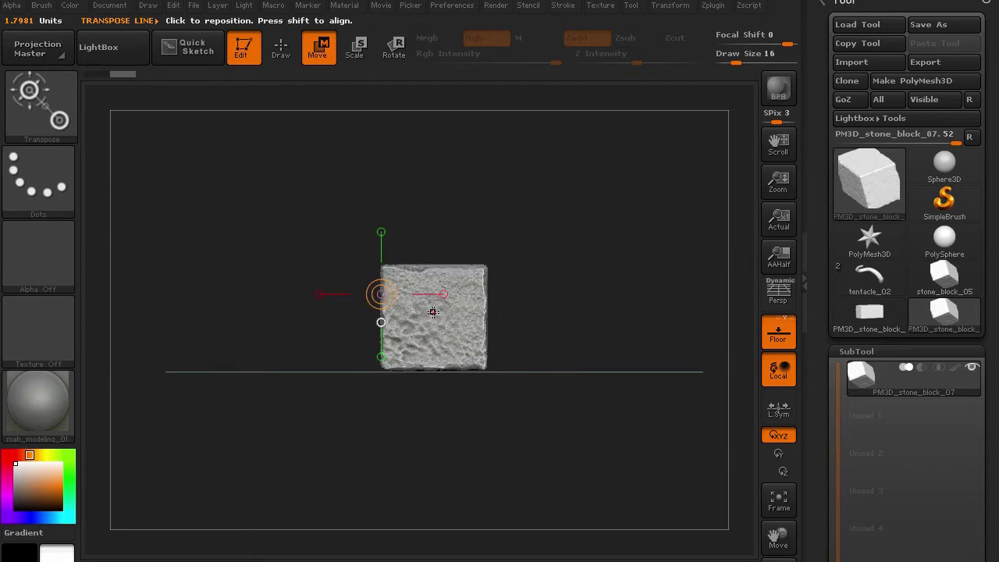
key("r")
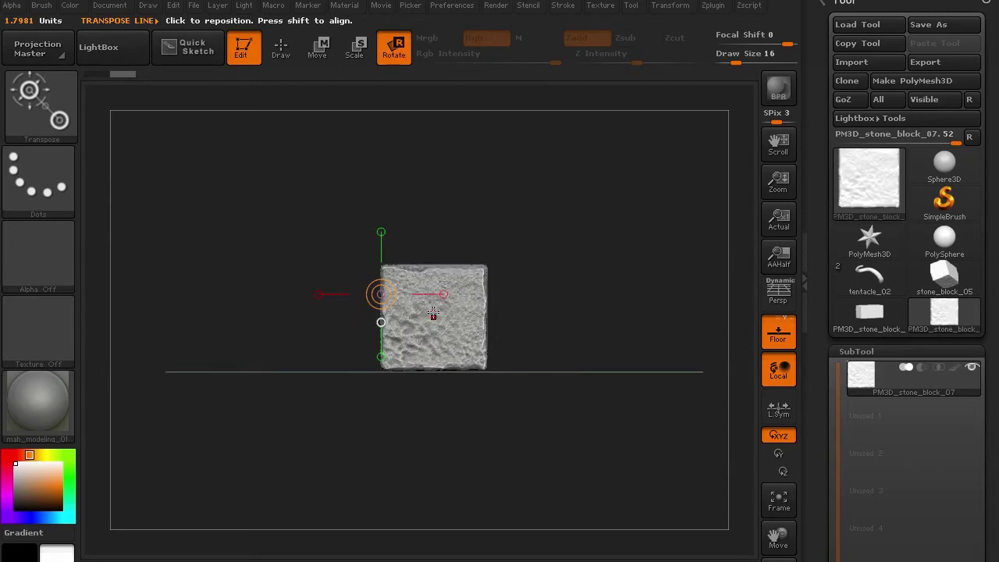
left_click_drag(433, 312, 434, 218, "shift")
Step: Move the rotated second block in depth and height until it lines up with the first block
left_click_drag(273, 336, 277, 412)
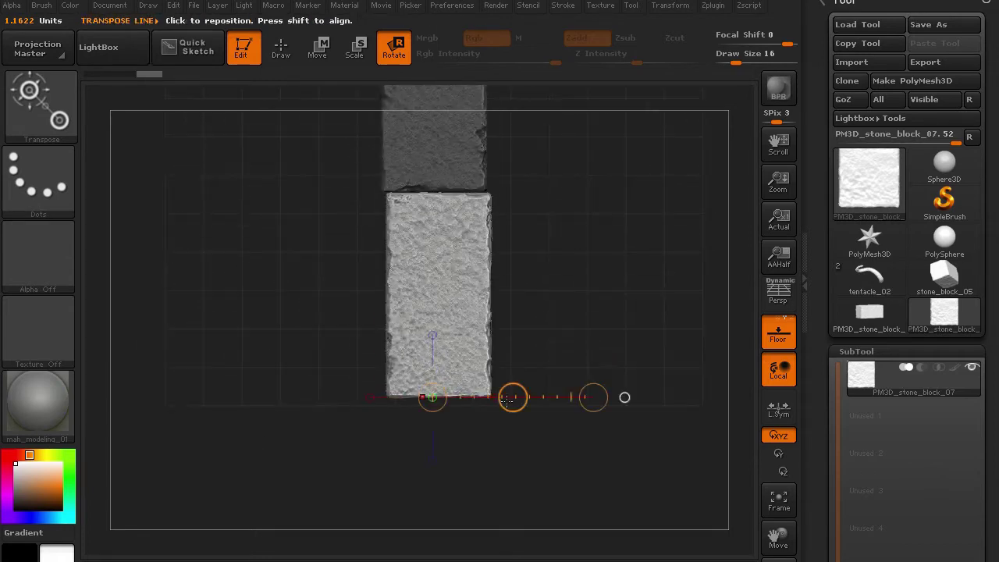
mouse_move(513, 397)
left_mouse_down()
mouse_move(499, 400)
mouse_move(508, 397)
left_mouse_up()
key("w")
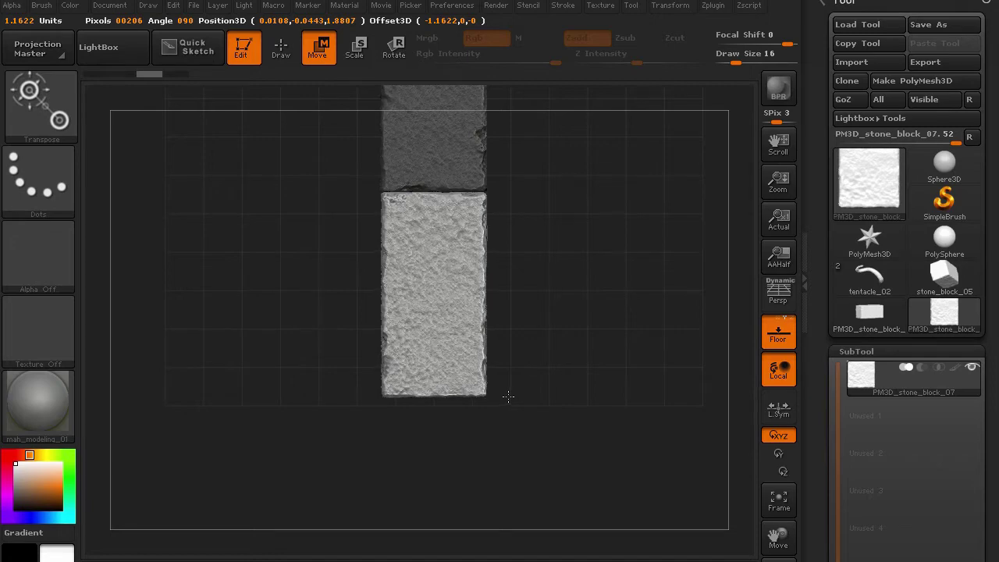
left_click_drag(297, 377, 297, 460)
left_click_drag(299, 425, 299, 250, "shift")
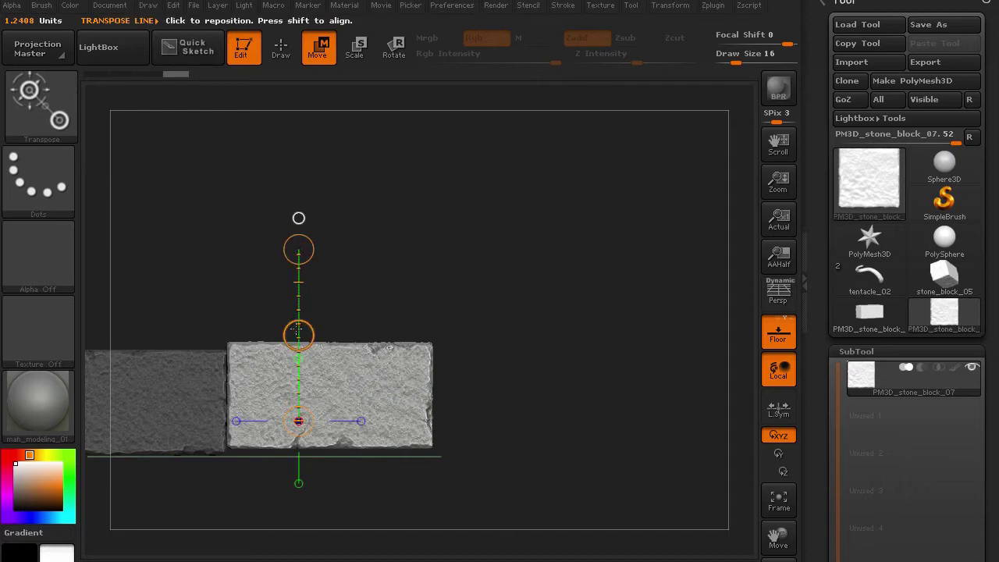
left_click_drag(298, 335, 299, 341)
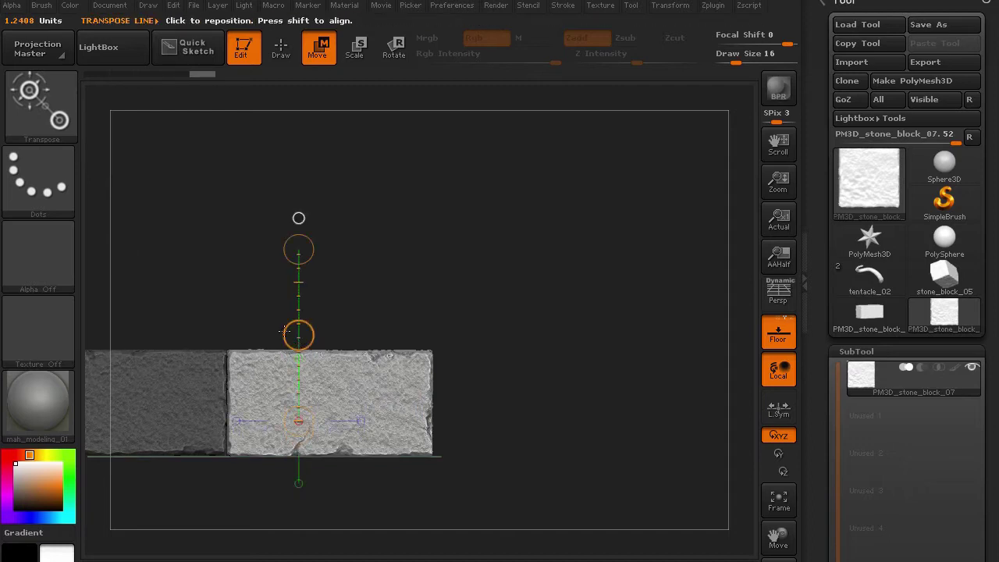
Step: Duplicate the second block along the row to add a third block flush against its free end
mouse_move(300, 218)
left_mouse_down("alt")
mouse_move(336, 206)
mouse_move(317, 236)
mouse_move(247, 227)
mouse_move(296, 224)
left_mouse_up("alt")
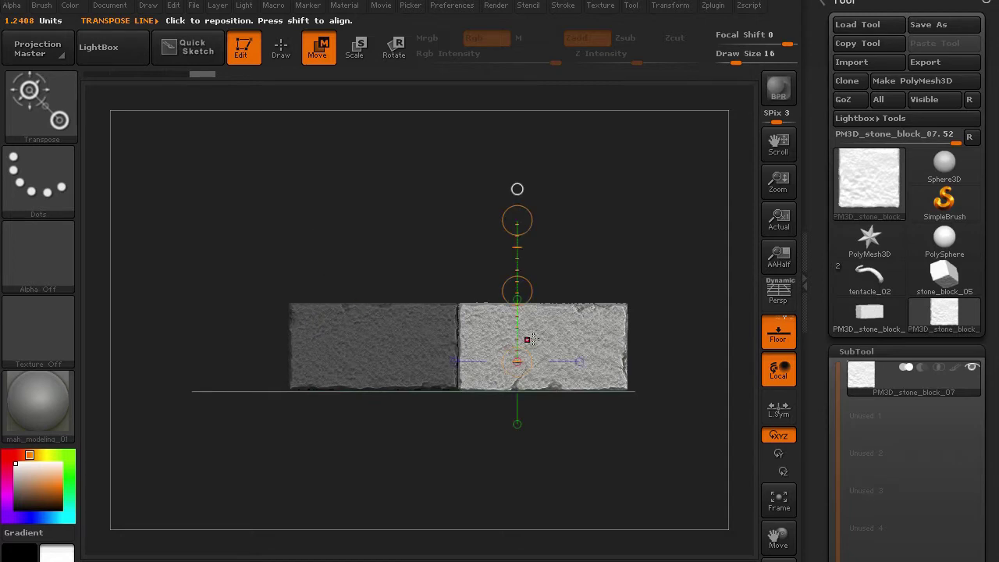
left_click_drag(552, 335, 680, 336, "shift")
mouse_move(571, 434)
left_mouse_down("alt")
mouse_move(366, 438)
mouse_move(347, 428)
left_mouse_up("alt")
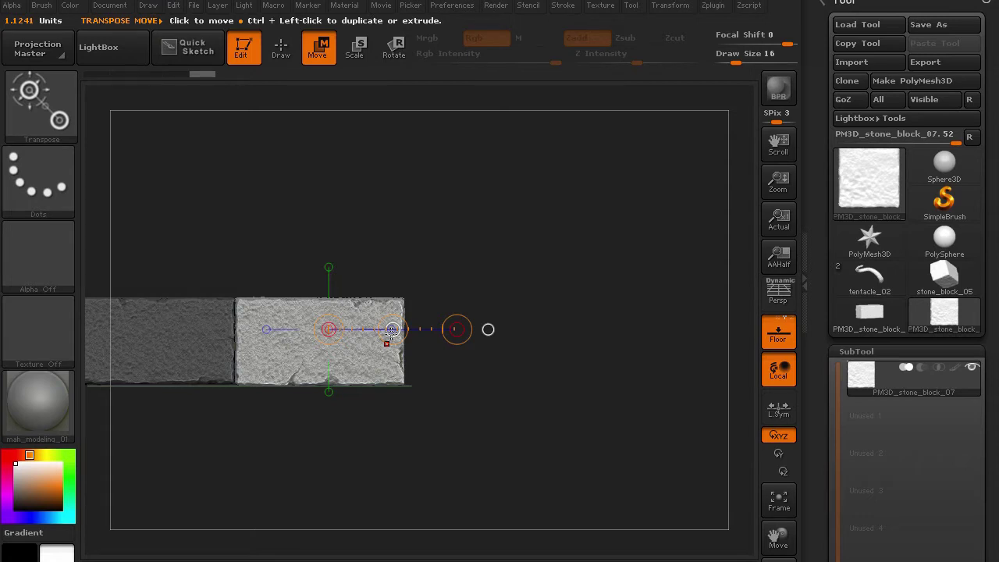
left_click_drag(392, 329, 563, 328, "ctrl")
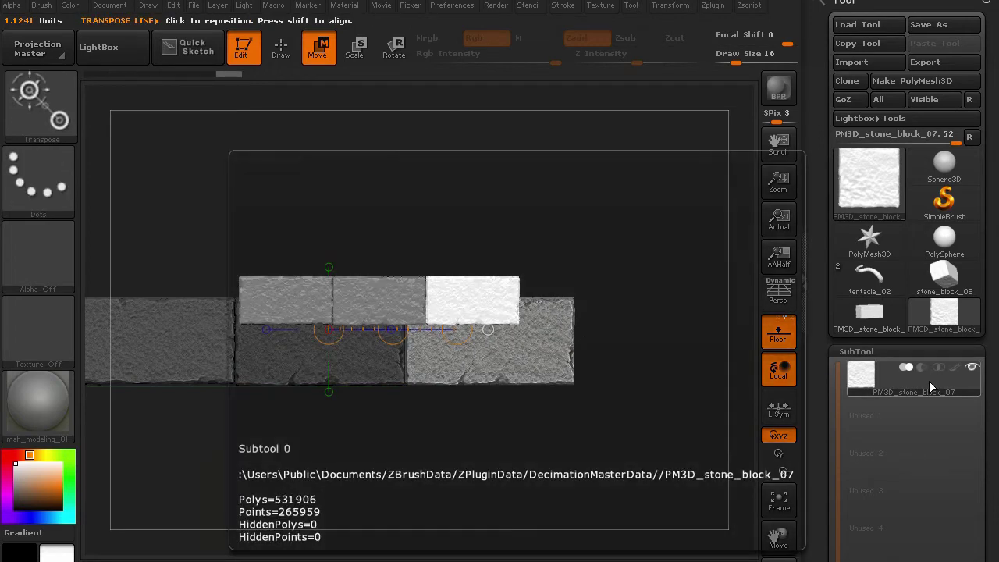
Step: Rotate the third block about its long axis, working from the end view of the row
left_click_drag(529, 246, 412, 249)
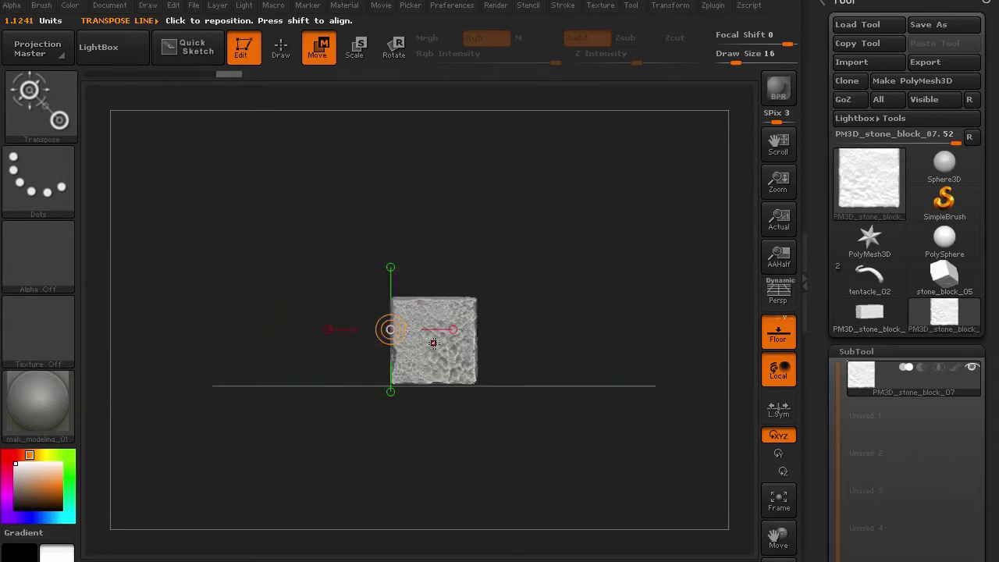
left_click_drag(433, 344, 571, 344)
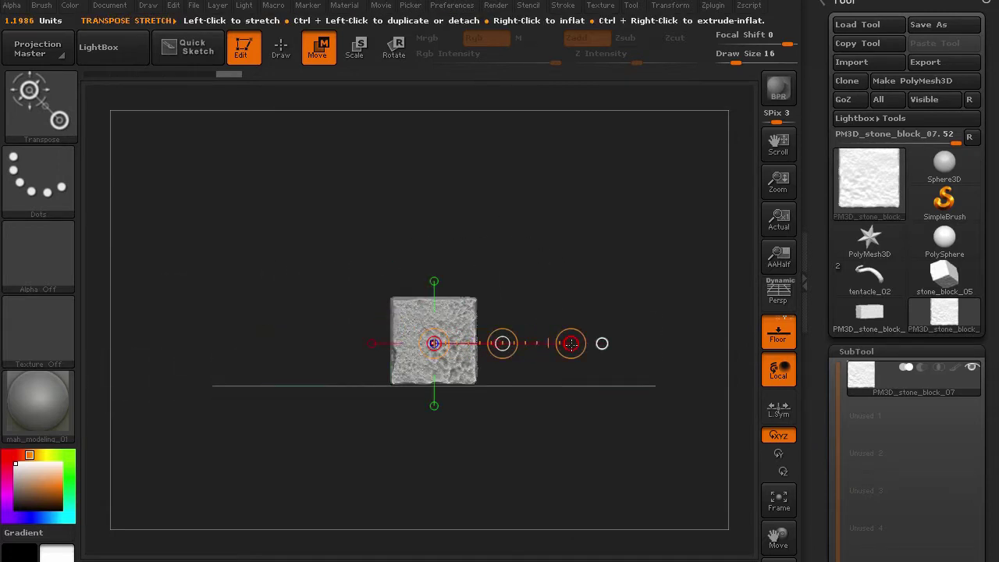
key("r")
left_click_drag(571, 343, 445, 249)
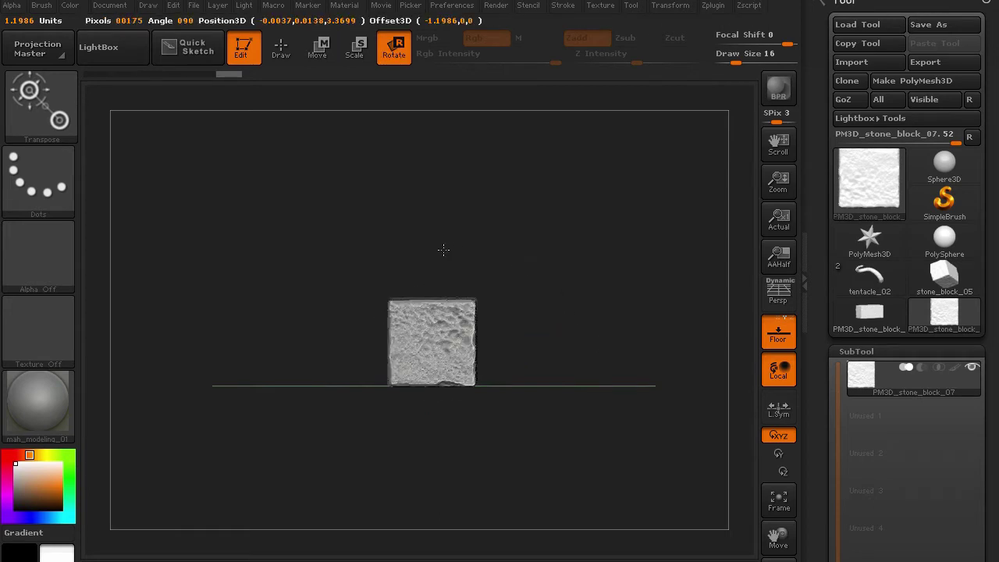
Step: Nudge the third block in depth to line it up with the other two blocks
left_click_drag(201, 414, 355, 448)
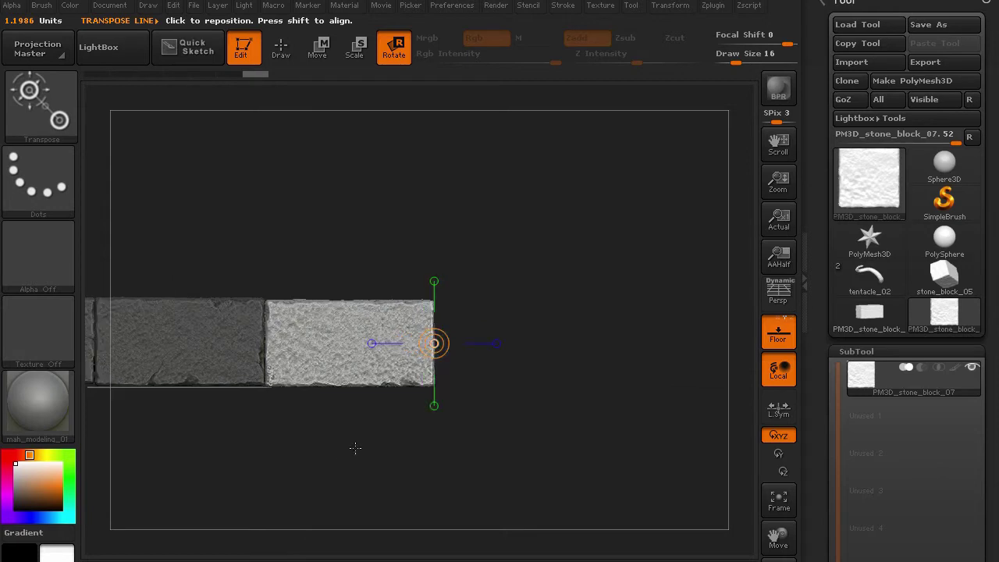
left_click_drag(254, 470, 454, 443, "alt")
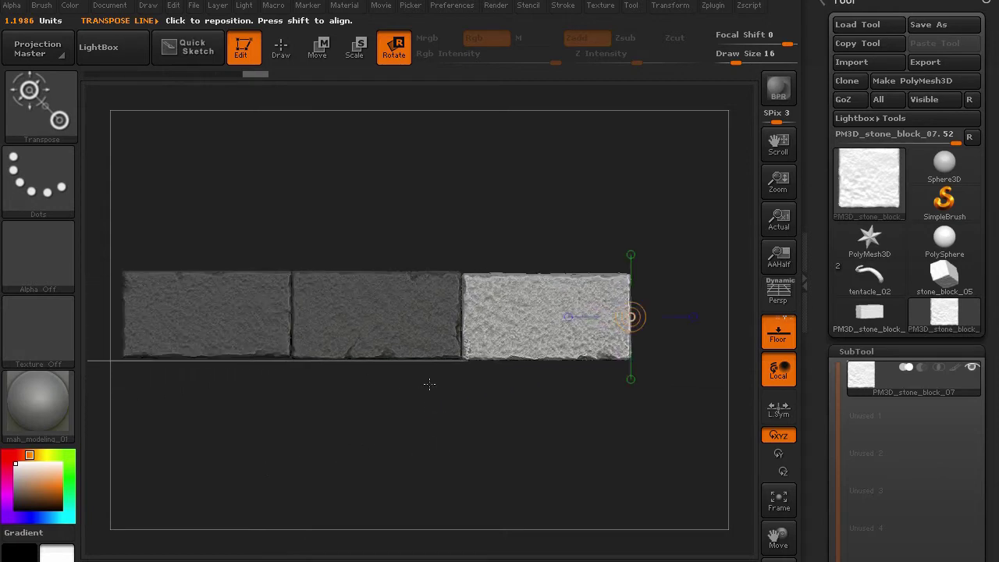
left_click_drag(411, 388, 467, 411)
left_click_drag(514, 323, 515, 143, "shift")
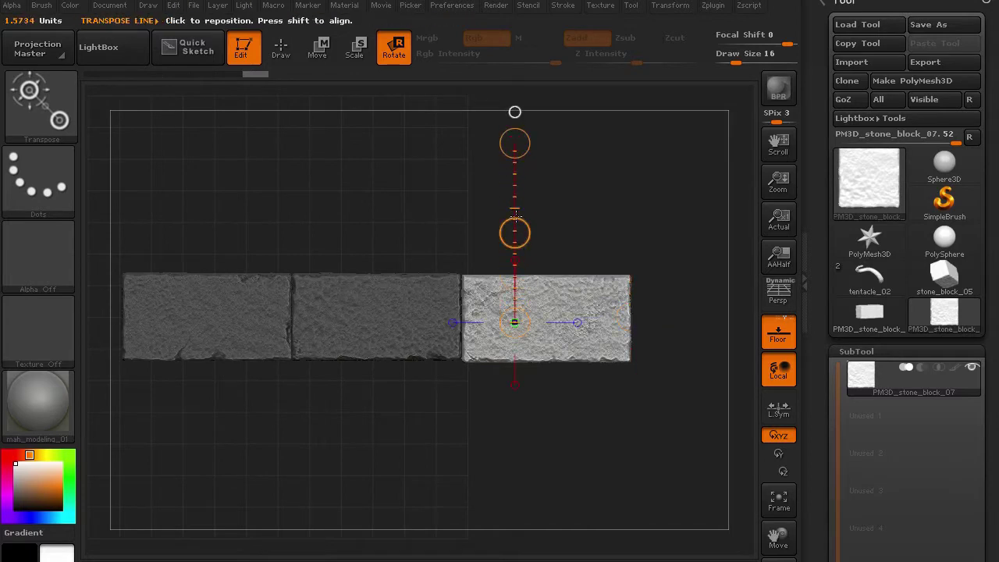
left_click_drag(514, 233, 515, 233)
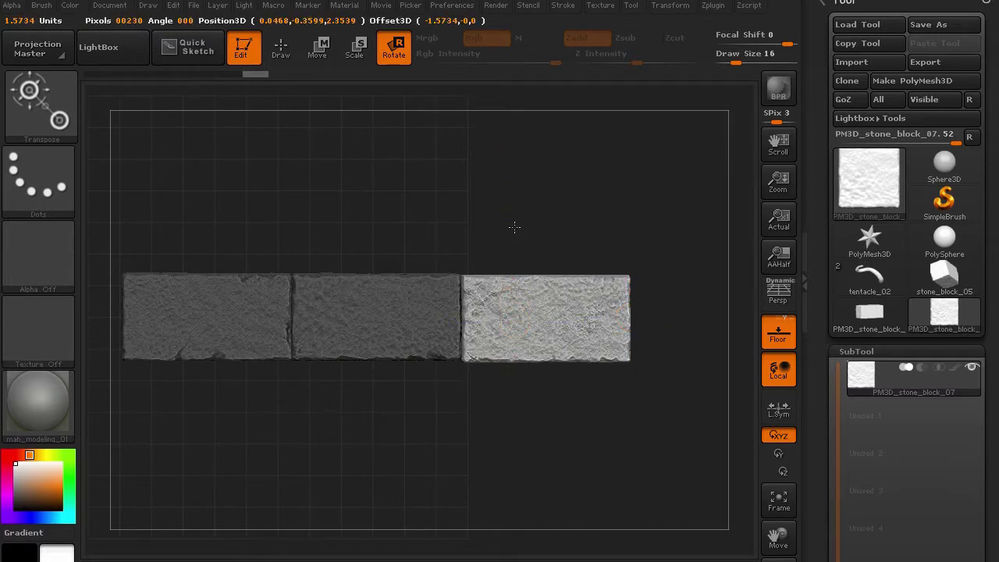
key("w")
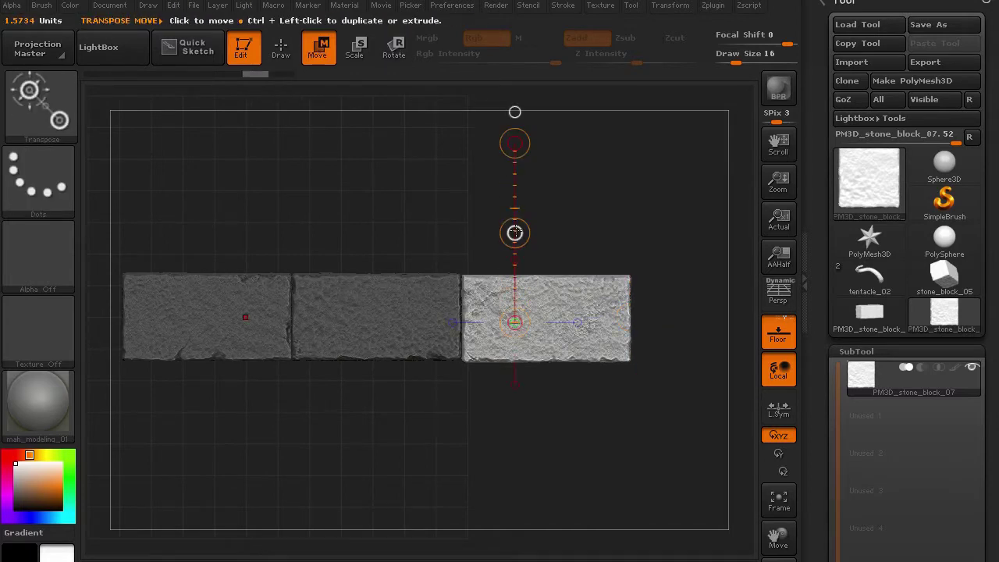
left_click_drag(515, 232, 517, 231)
Step: Duplicate the third block to the opposite end of the row, flush against the first block, as a fourth block
left_click_drag(321, 384, 352, 216)
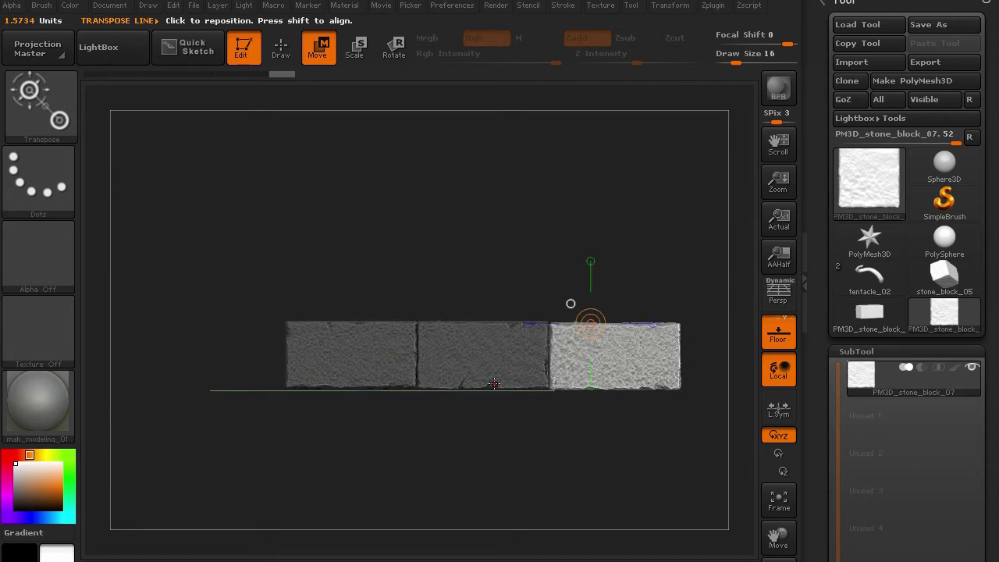
left_click_drag(606, 357, 420, 357)
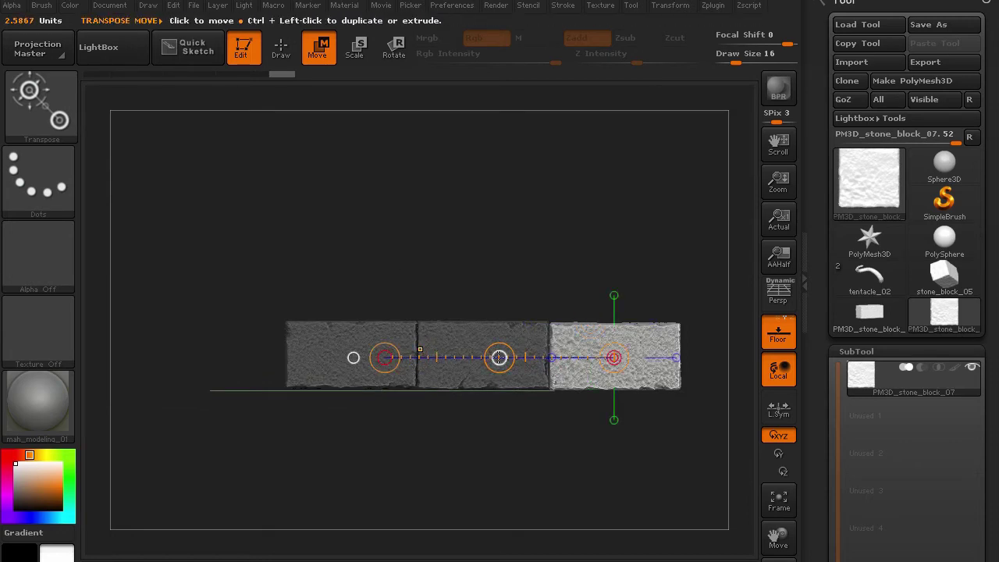
left_click_drag(500, 357, 103, 354, "ctrl")
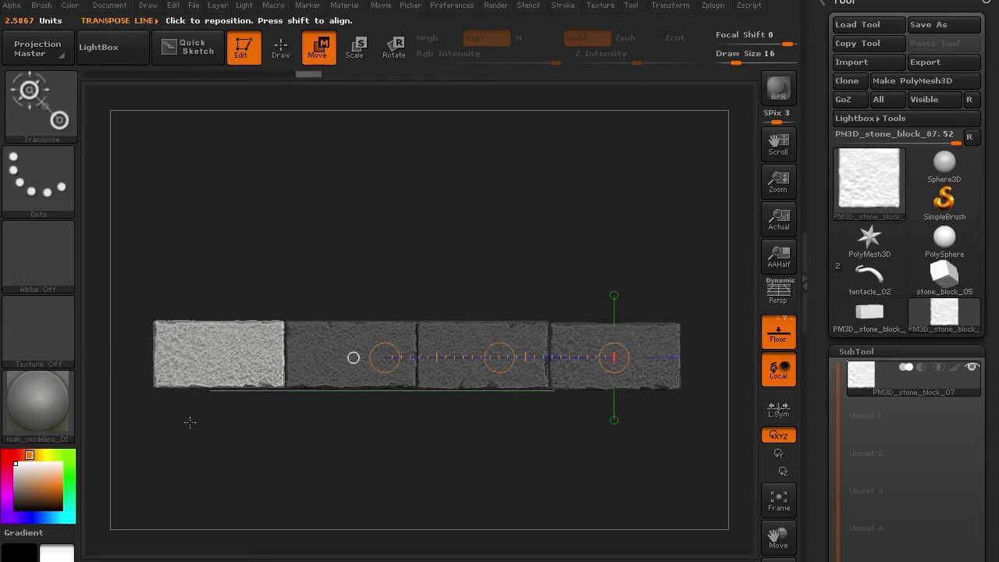
Step: Duplicate the fourth block outward along the row to add a fifth block beside it
left_click_drag(189, 443, 374, 207)
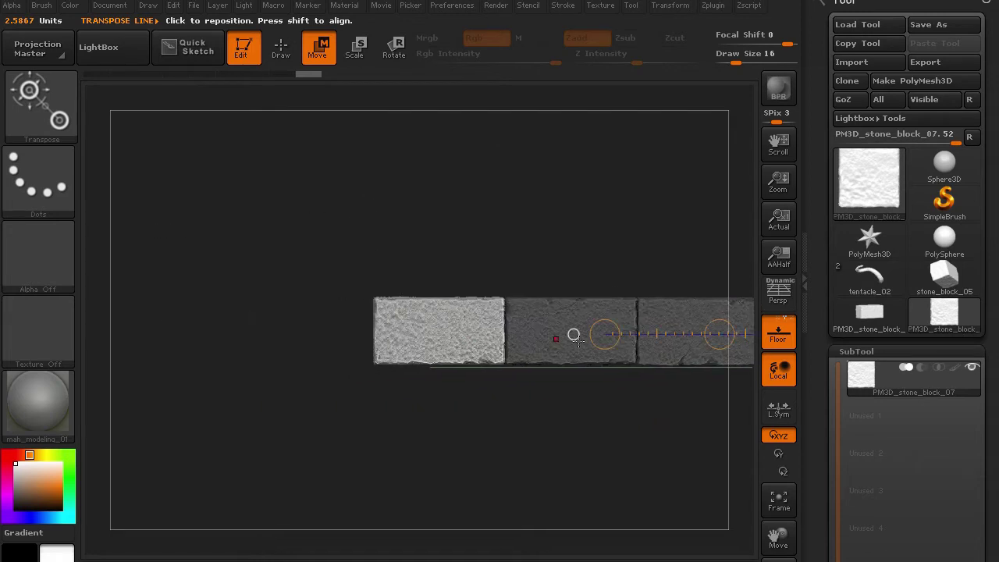
left_click_drag(490, 335, 249, 335, "shift")
mouse_move(369, 335)
left_mouse_down("ctrl")
mouse_move(230, 335)
mouse_move(239, 334)
left_mouse_up("ctrl")
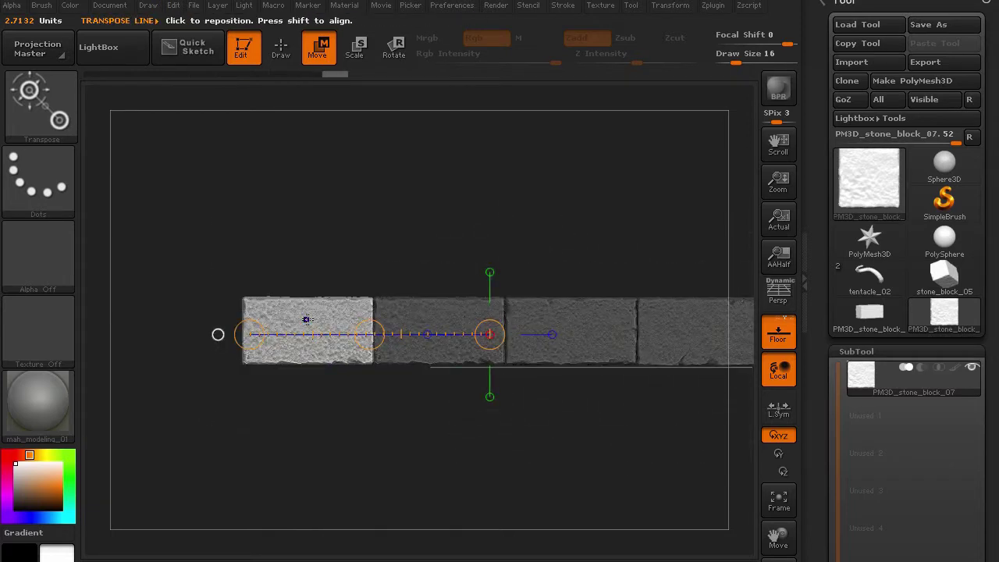
Step: Rotate the fifth block half a turn in the long-side view and lower it level with the row
mouse_move(306, 320)
left_mouse_down("shift")
mouse_move(308, 178)
mouse_move(230, 216)
mouse_move(164, 317)
mouse_move(165, 347)
left_mouse_up("shift")
key("r")
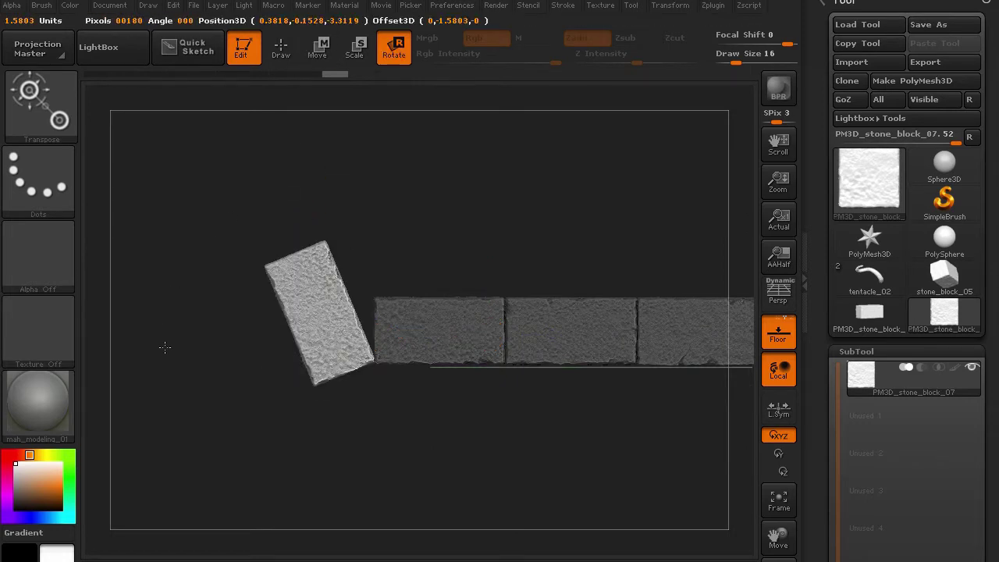
left_click_drag(308, 181, 208, 268)
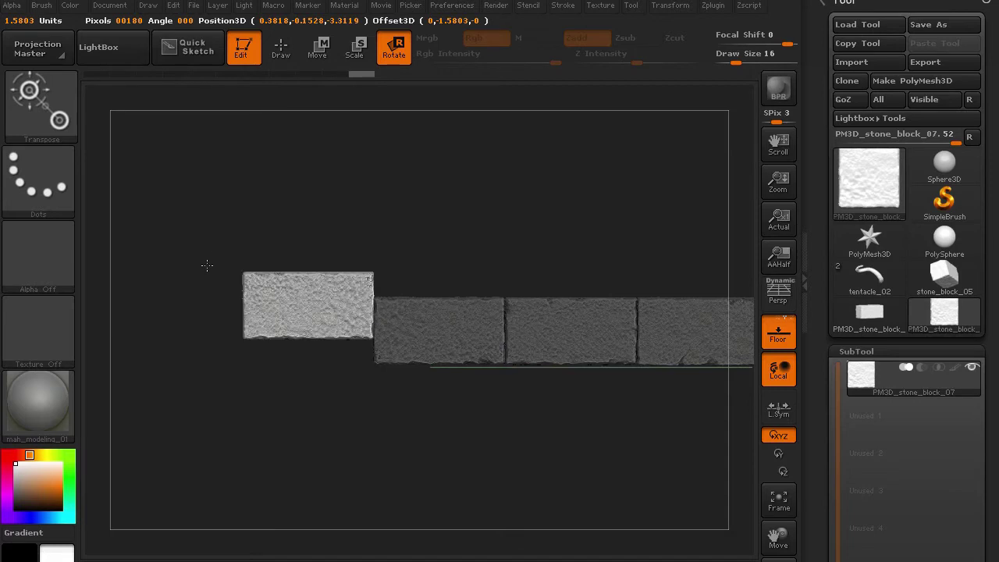
key("w")
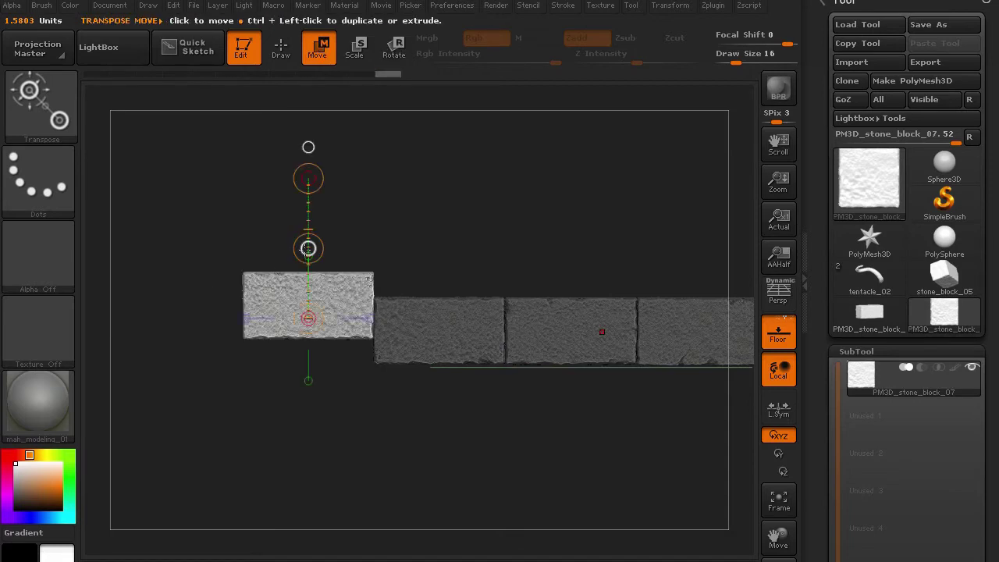
left_click_drag(308, 248, 307, 273)
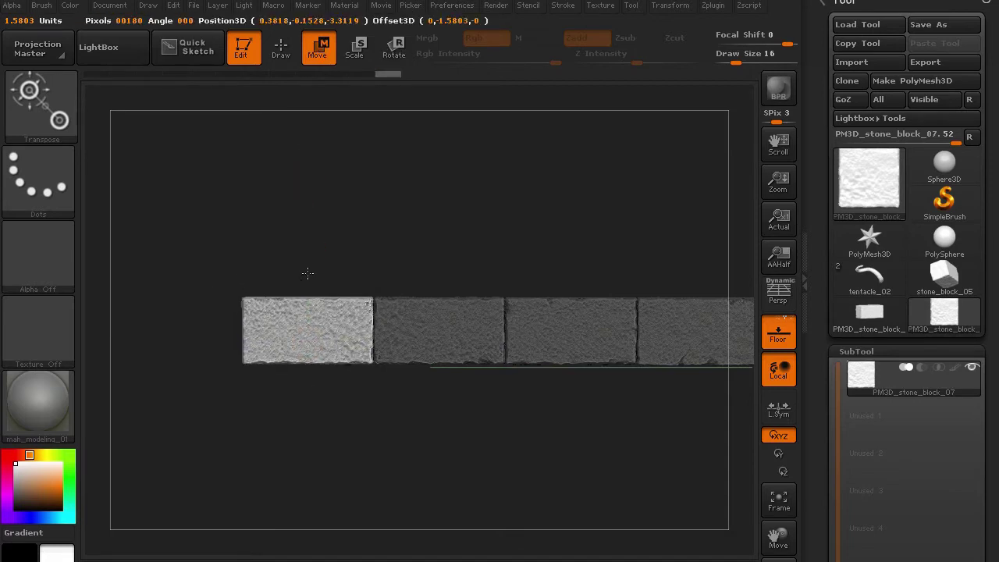
Step: Return to Draw mode and clear the mask from the row of five blocks
left_click_drag(341, 419, 224, 285)
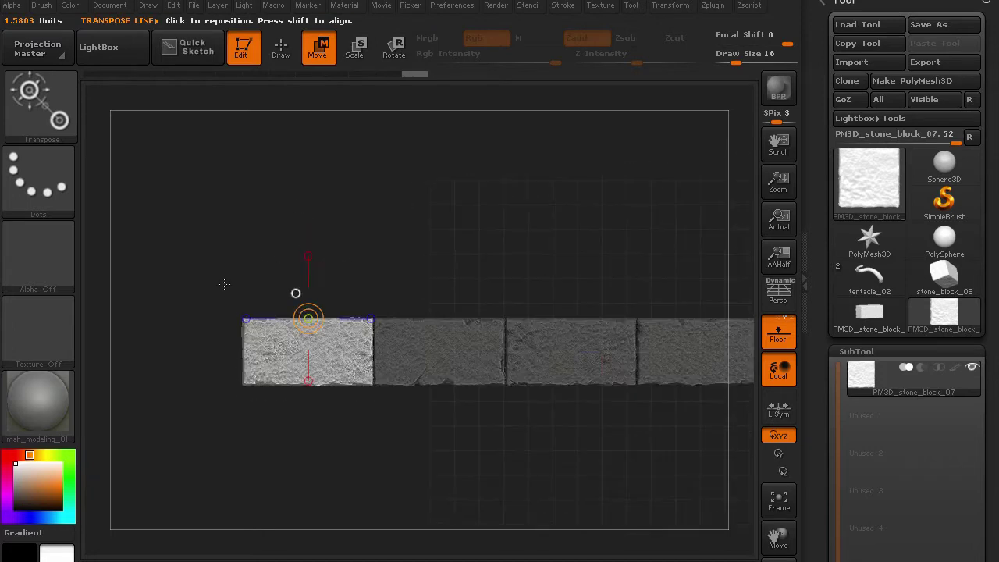
left_click(281, 61)
key("ctrl")
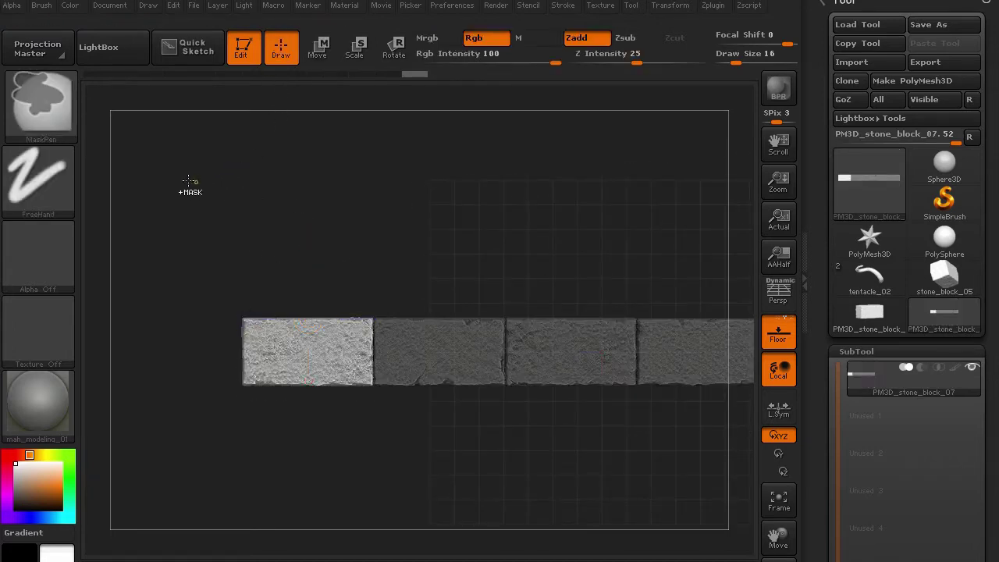
left_click_drag(164, 172, 209, 240, "ctrl")
mouse_move(260, 272)
left_mouse_down("alt")
mouse_move(238, 241)
mouse_move(217, 235)
mouse_move(247, 260)
mouse_move(250, 228)
mouse_move(330, 241)
mouse_move(330, 205)
mouse_move(223, 185)
mouse_move(239, 216)
mouse_move(221, 180)
mouse_move(378, 254)
left_mouse_up("alt")
Step: Assign a separate polygroup to each block in the row with Auto Groups, checking the group colours in PolyFrame display before turning it off
left_click_drag(821, 447, 810, 262)
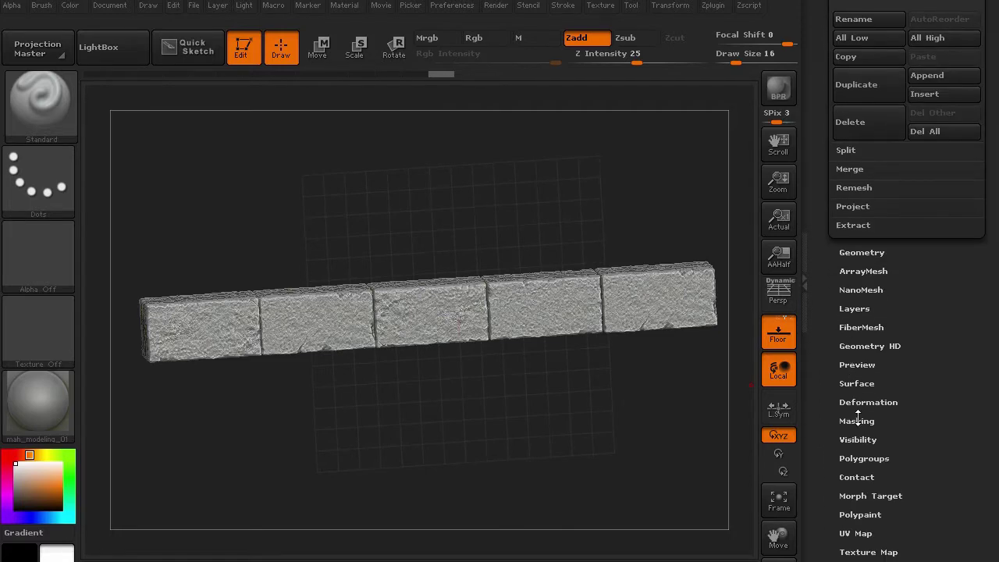
left_click(864, 457)
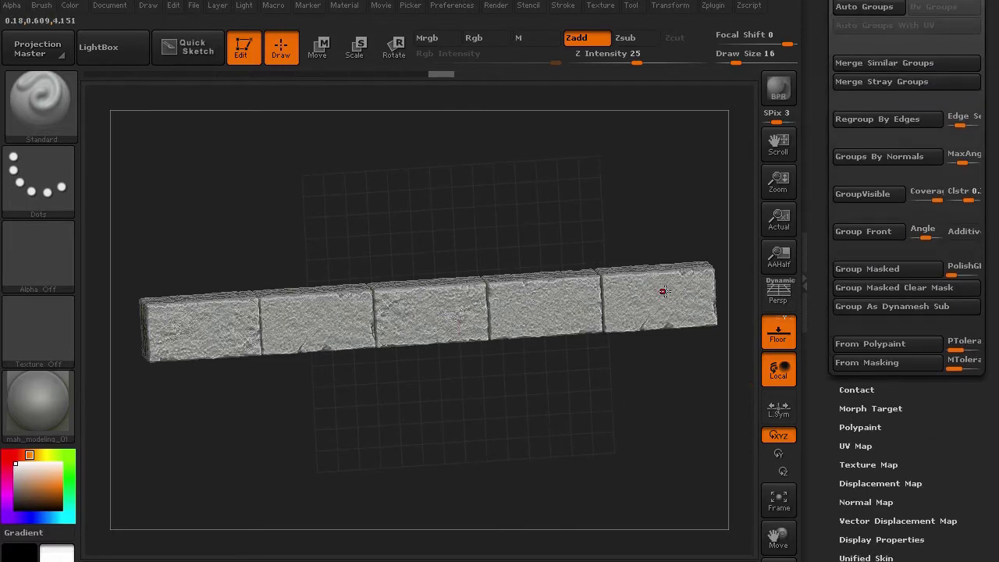
key("ctrl+a")
left_click_drag(527, 394, 532, 408)
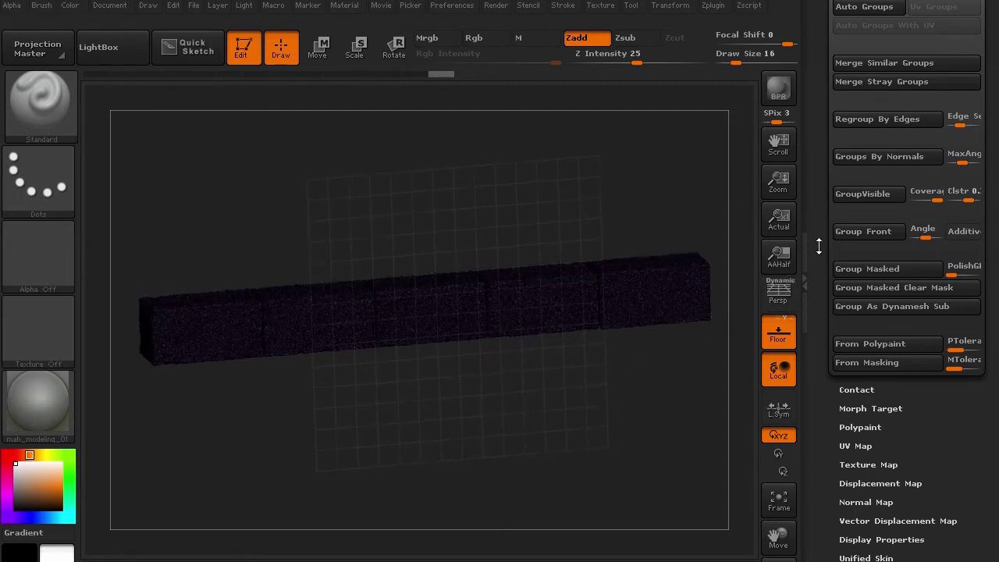
left_click_drag(819, 245, 820, 347)
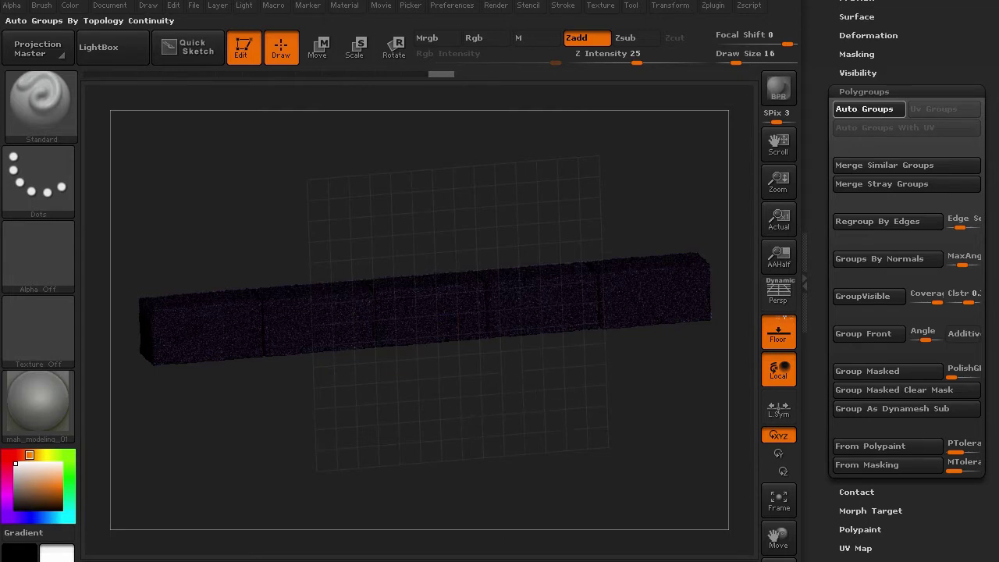
left_click_drag(470, 411, 510, 475)
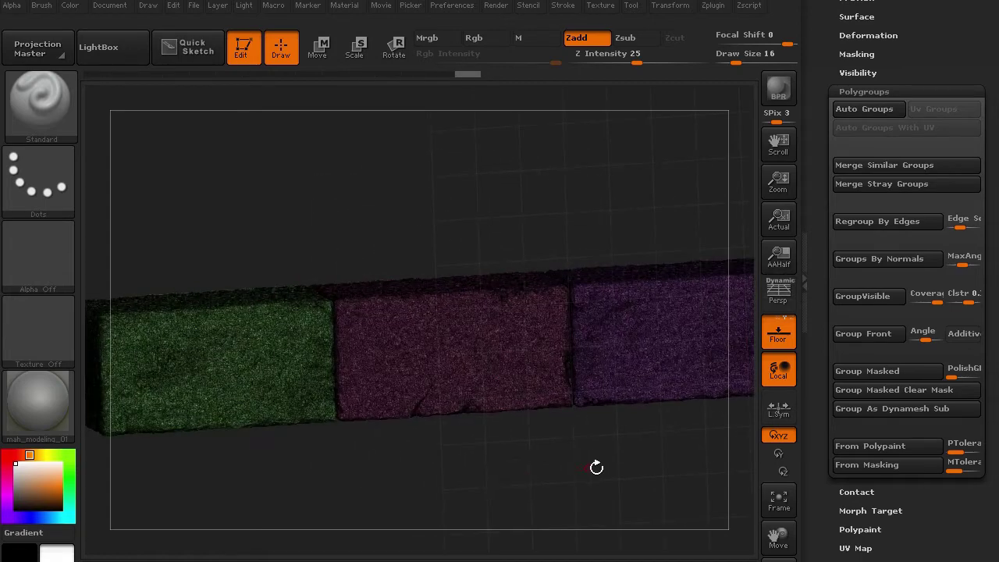
left_click_drag(596, 468, 347, 378, "alt")
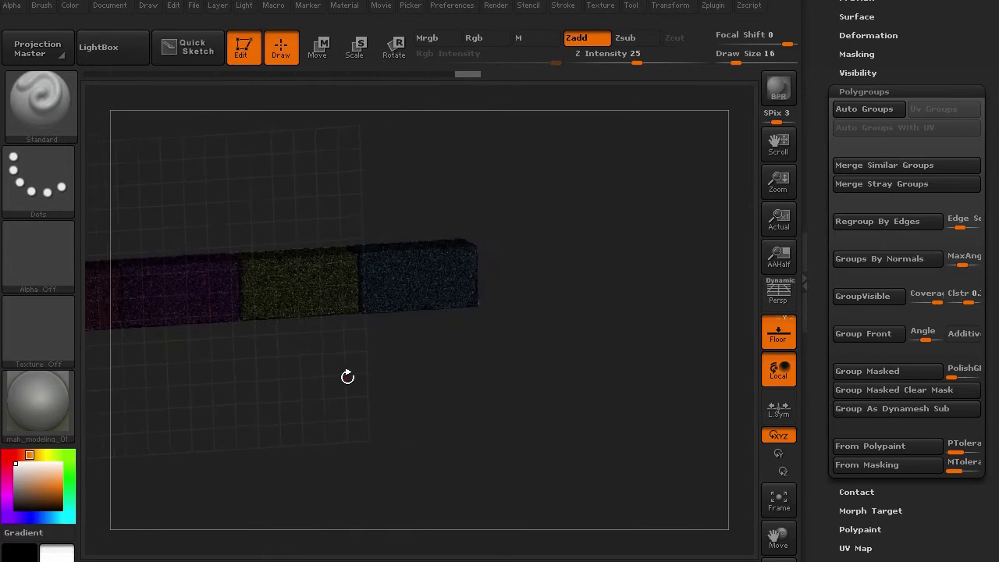
key("shift+f")
left_click_drag(281, 375, 536, 367, "alt")
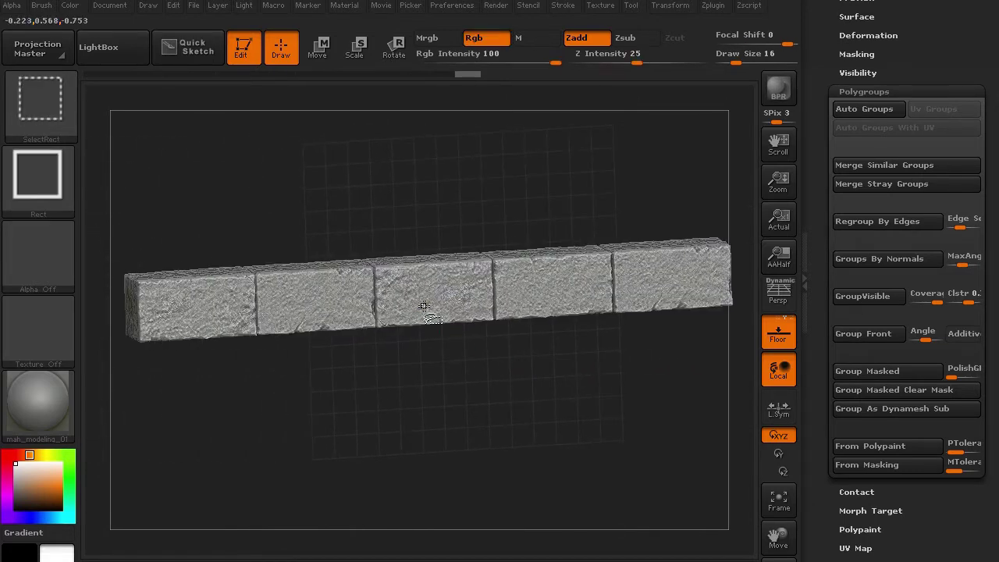
Step: Isolate the middle block by its polygroup to test the grouping, and restore the visibility of the whole row
left_click(422, 306, "ctrl+shift")
mouse_move(424, 381)
left_mouse_down()
mouse_move(453, 382)
mouse_move(439, 428)
mouse_move(392, 380)
mouse_move(421, 419)
mouse_move(417, 403)
left_mouse_up()
left_click(395, 383, "ctrl+shift")
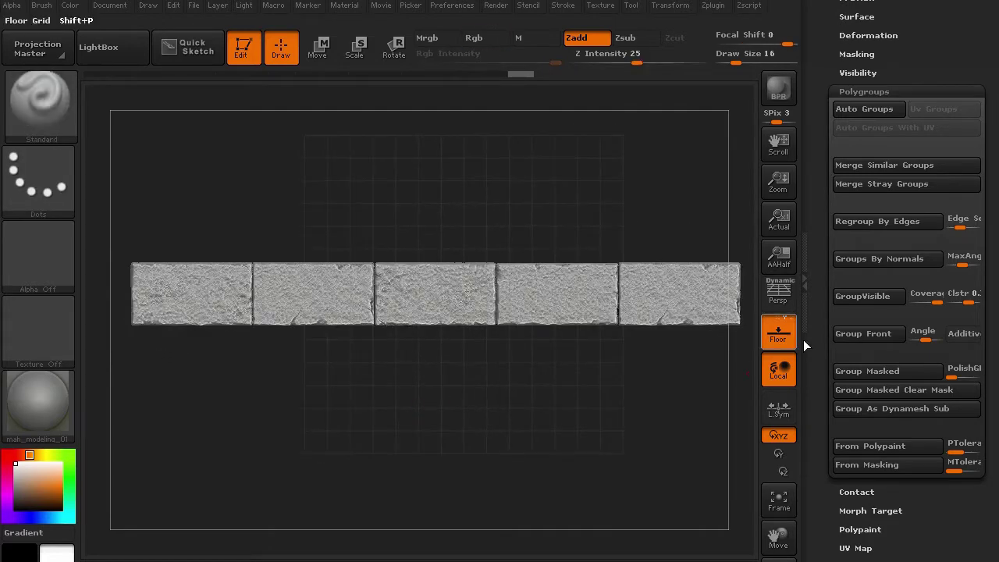
Step: Save the row of blocks as stone_wall_01.ZTL, replacing the existing file
scroll(991, 122, "up", 10)
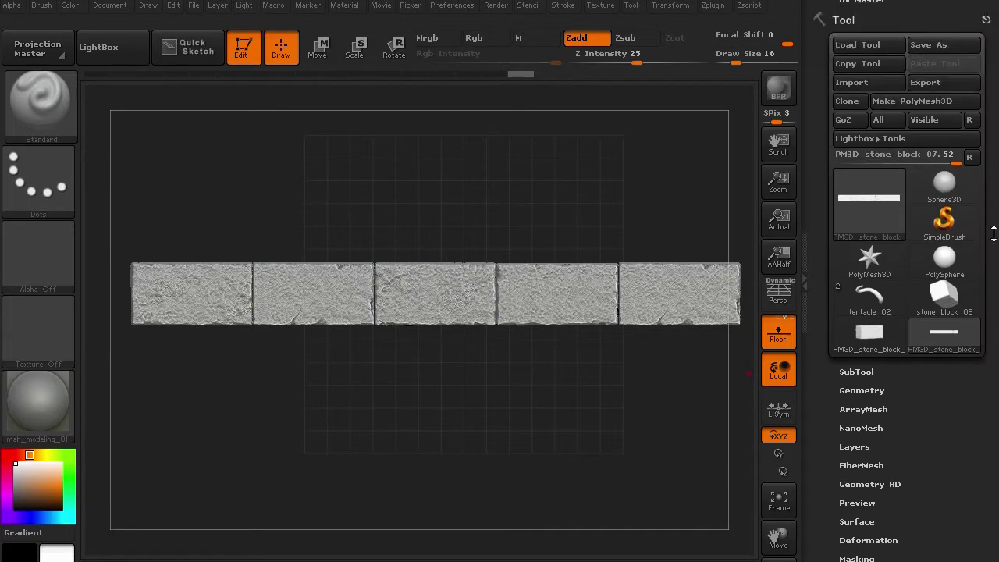
left_click(902, 46)
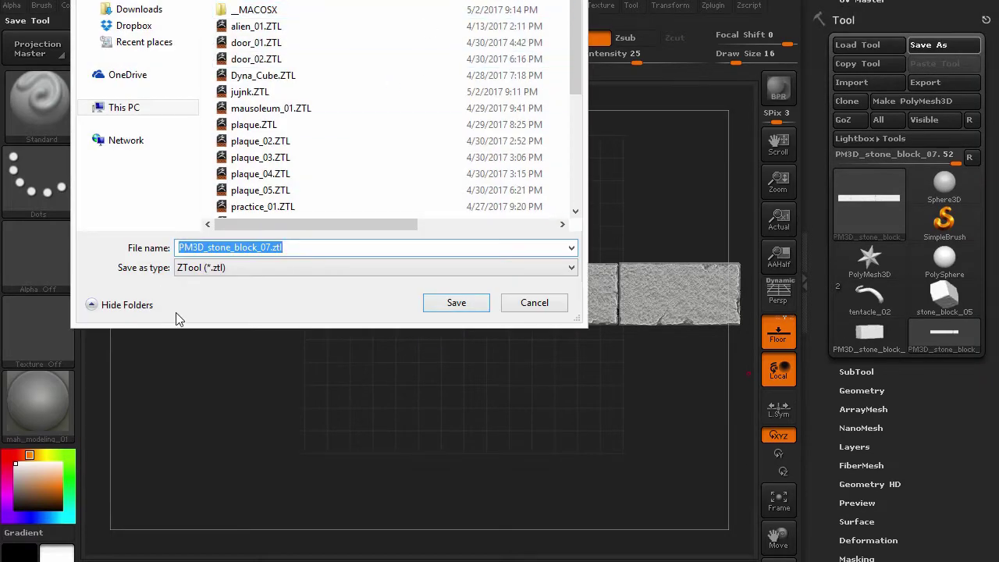
left_click_drag(574, 32, 577, 178)
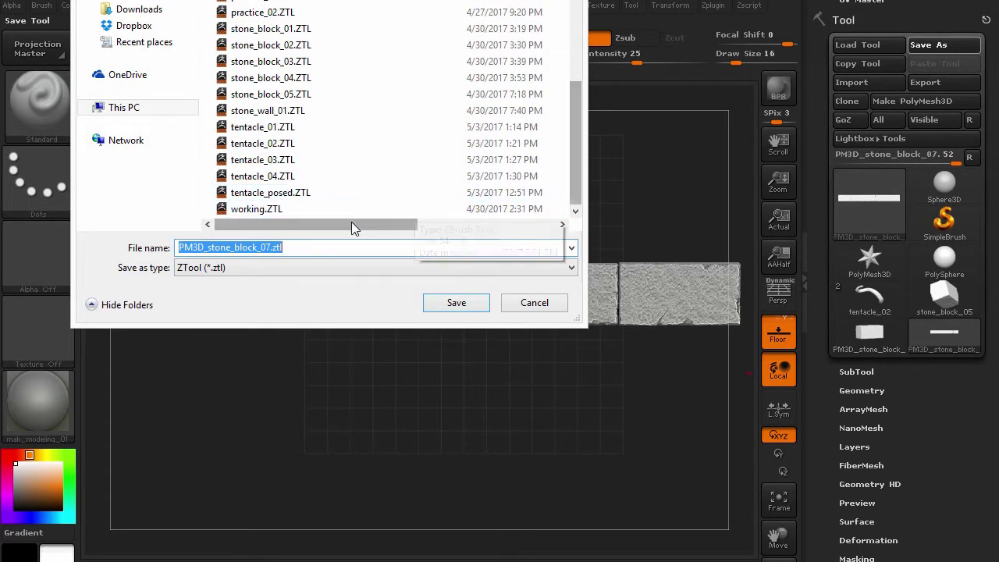
left_click(268, 110)
left_click(456, 302)
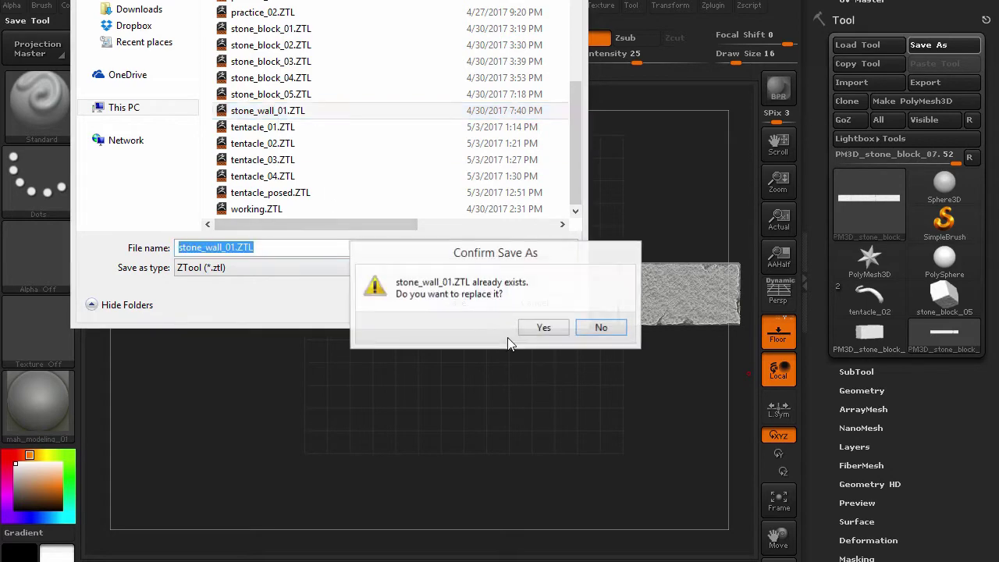
left_click(541, 328)
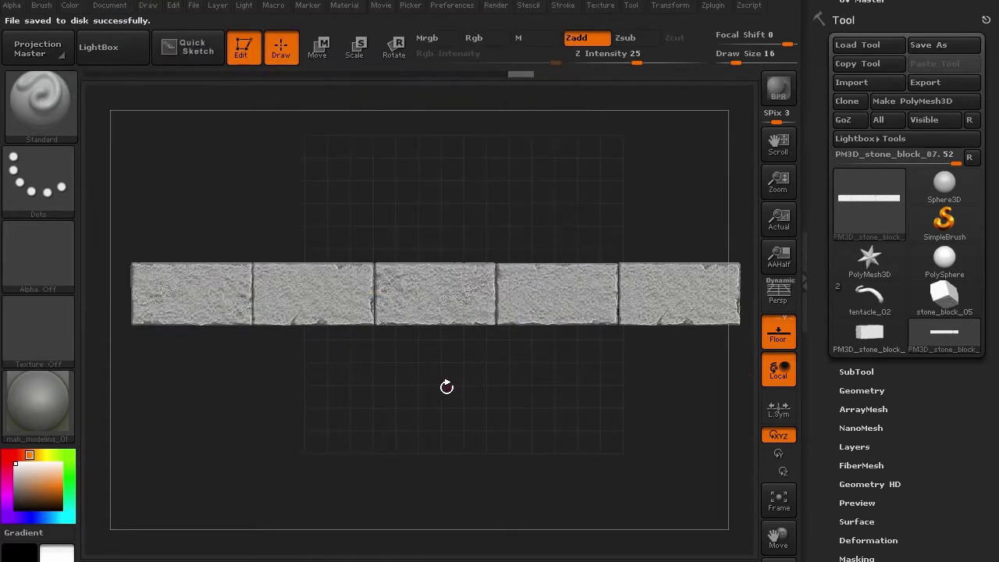
Step: Duplicate the stone_wall_01 subtool and move the copy straight down to form a second row directly beneath the first
mouse_move(447, 387)
left_mouse_down("alt")
mouse_move(434, 372)
mouse_move(445, 375)
left_mouse_up("alt")
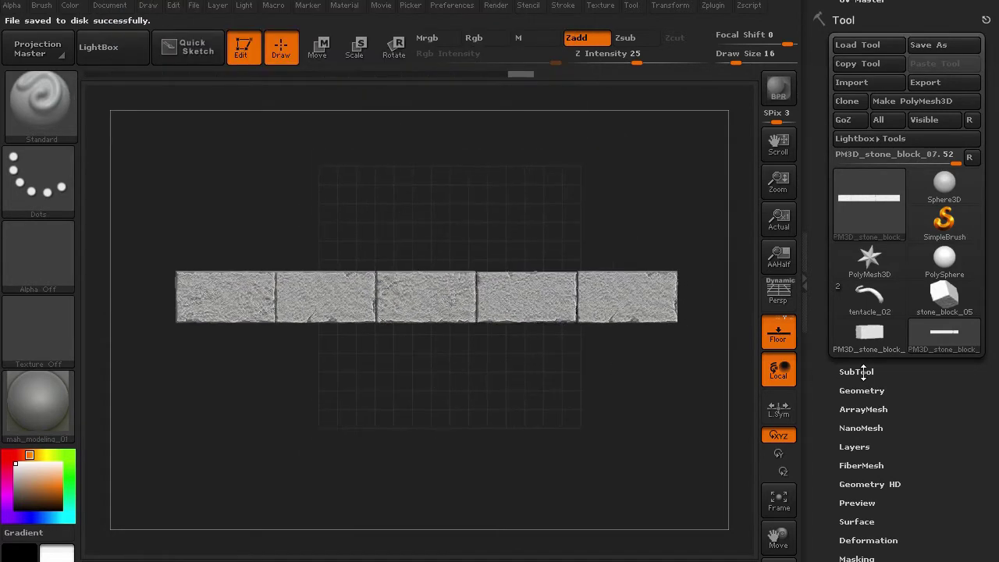
left_click(858, 373)
left_click_drag(819, 232, 822, 314)
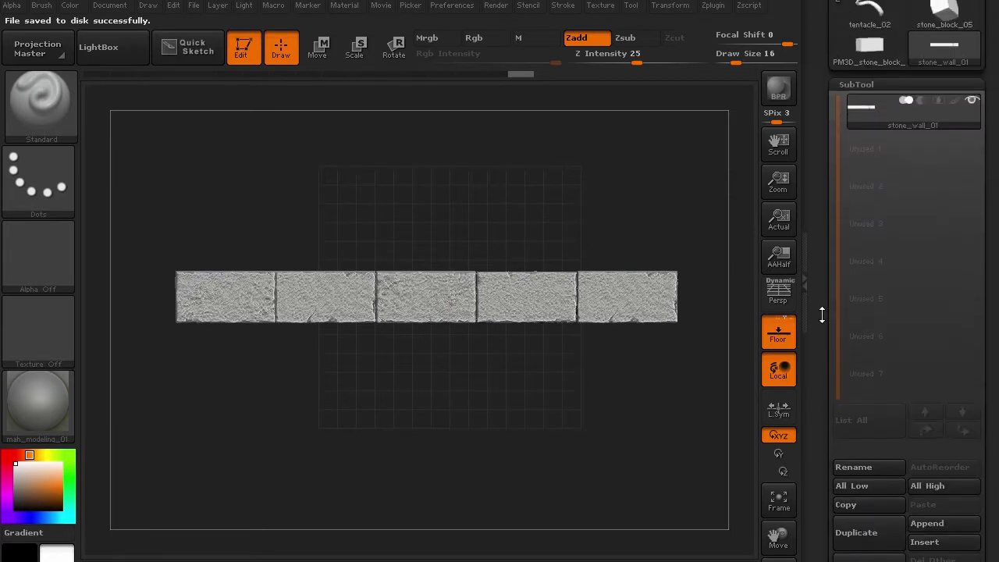
left_click(853, 531)
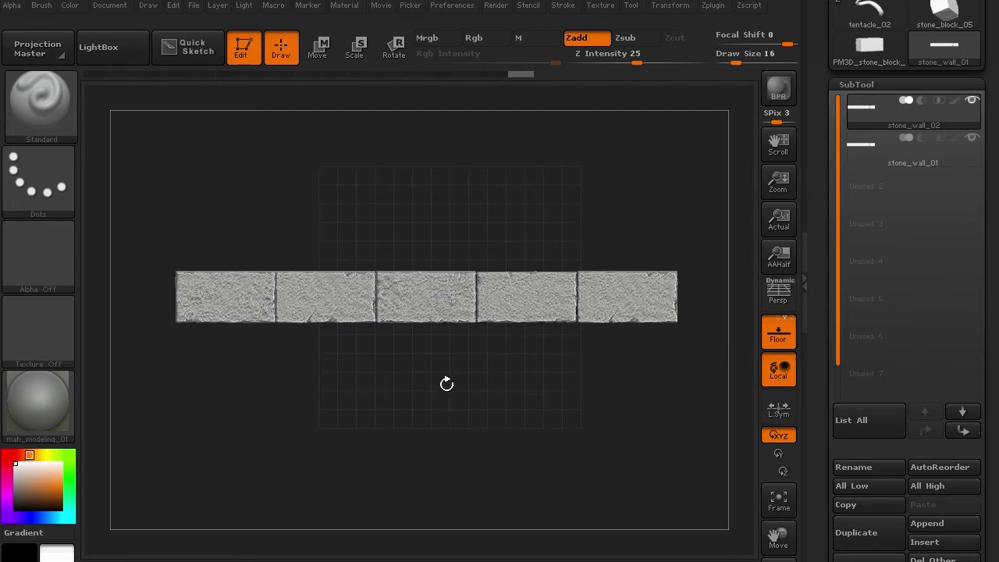
key("w")
left_click_drag(431, 293, 431, 157)
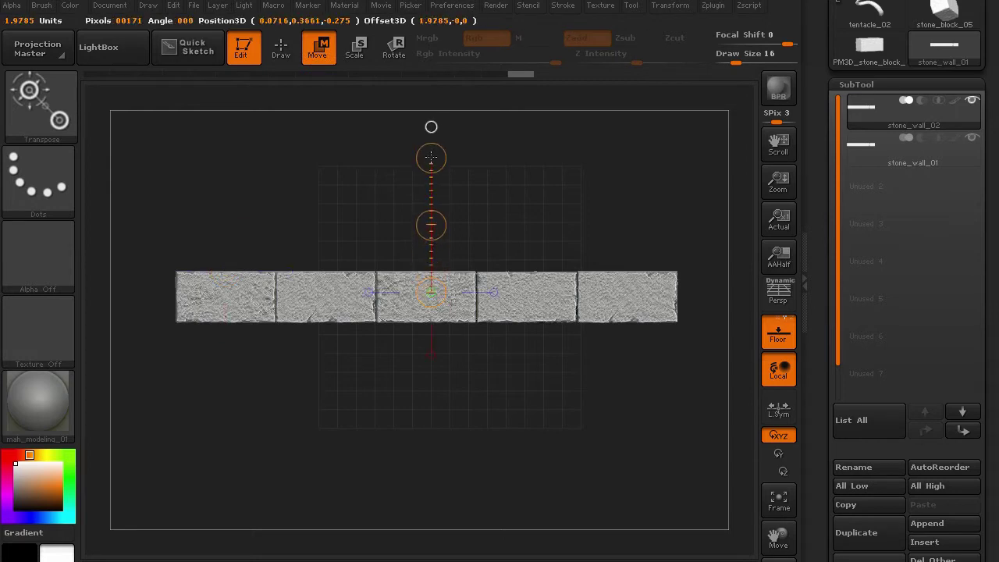
left_click_drag(431, 225, 430, 275, "ctrl")
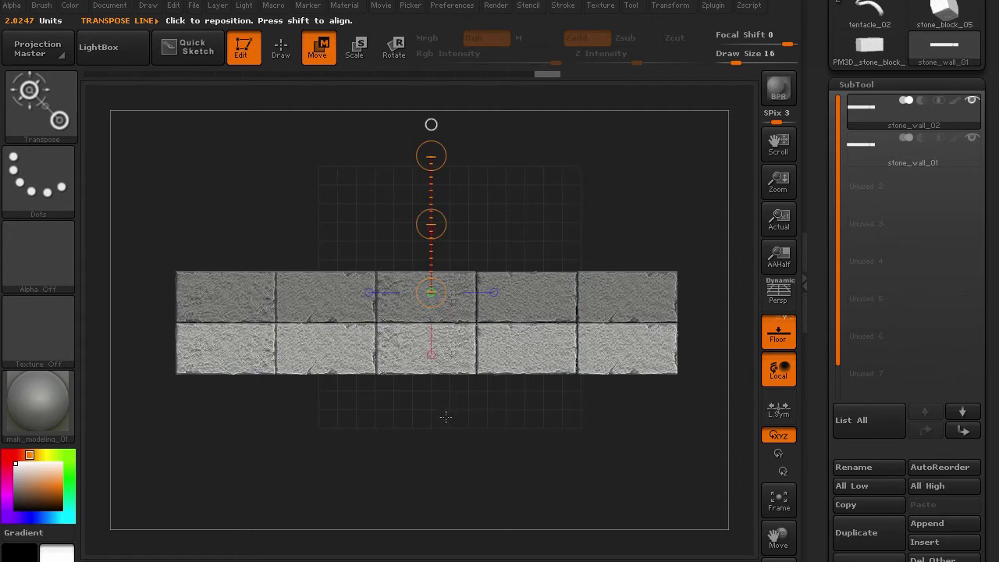
Step: Rotate the lower row about its long axis in the end view so different stone faces point to the front
left_click_drag(446, 417, 368, 416)
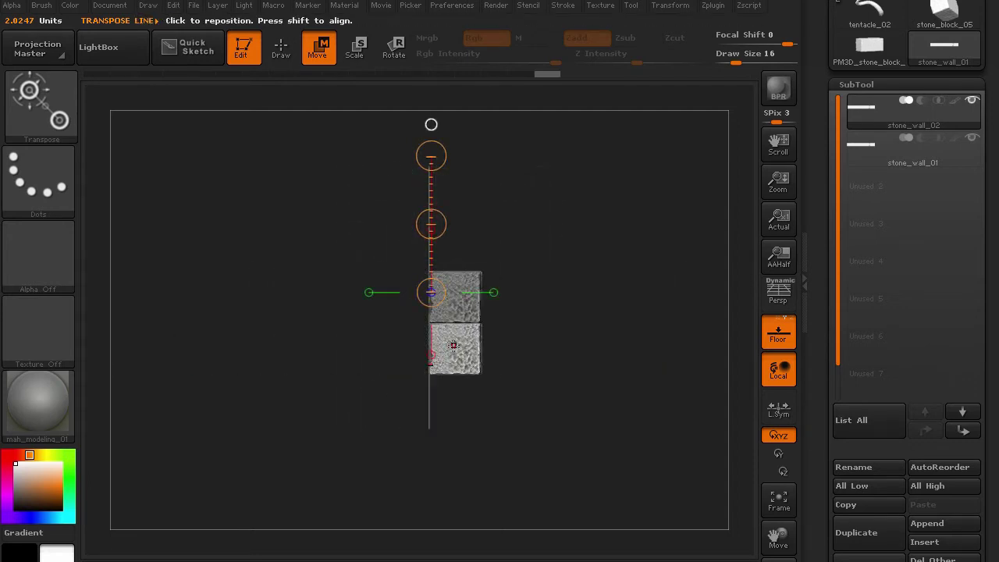
left_click_drag(453, 346, 463, 275)
key("r")
left_click_drag(304, 302, 362, 300)
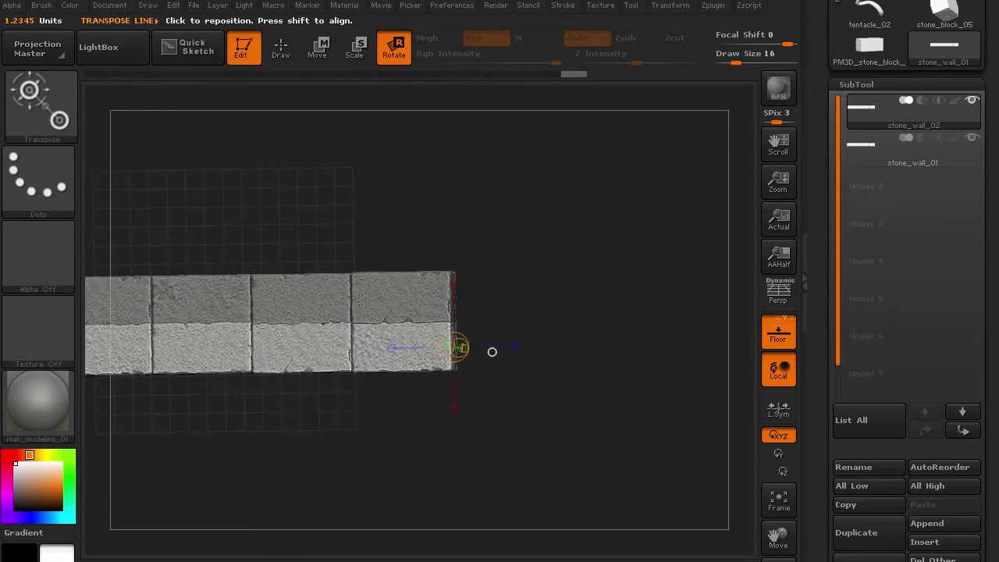
left_click_drag(261, 430, 436, 417, "alt")
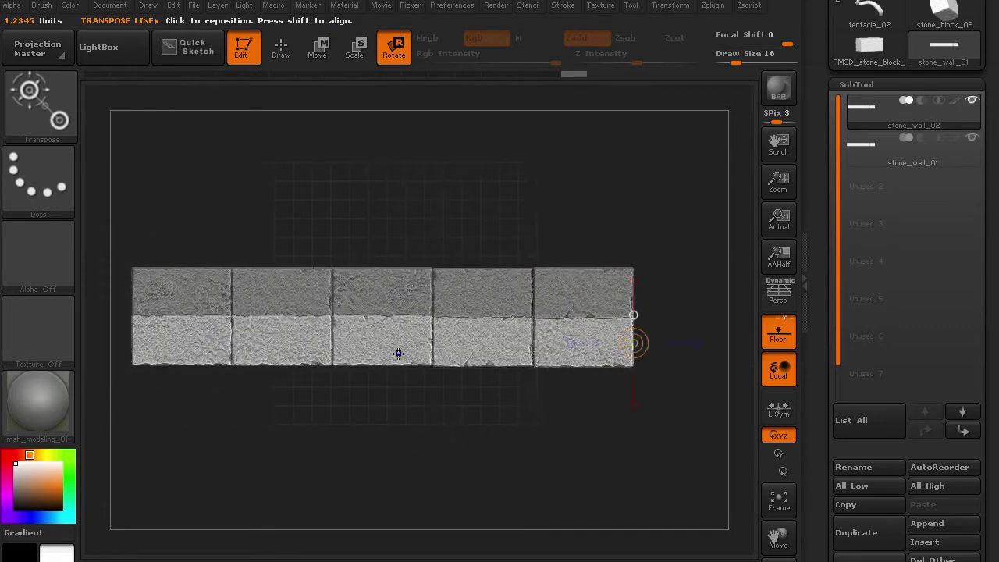
Step: Move the lower row slightly down in the front view so its upper edge sits just beneath the first row
left_click_drag(399, 353, 398, 200, "shift")
left_click_drag(398, 276, 402, 282)
key("w")
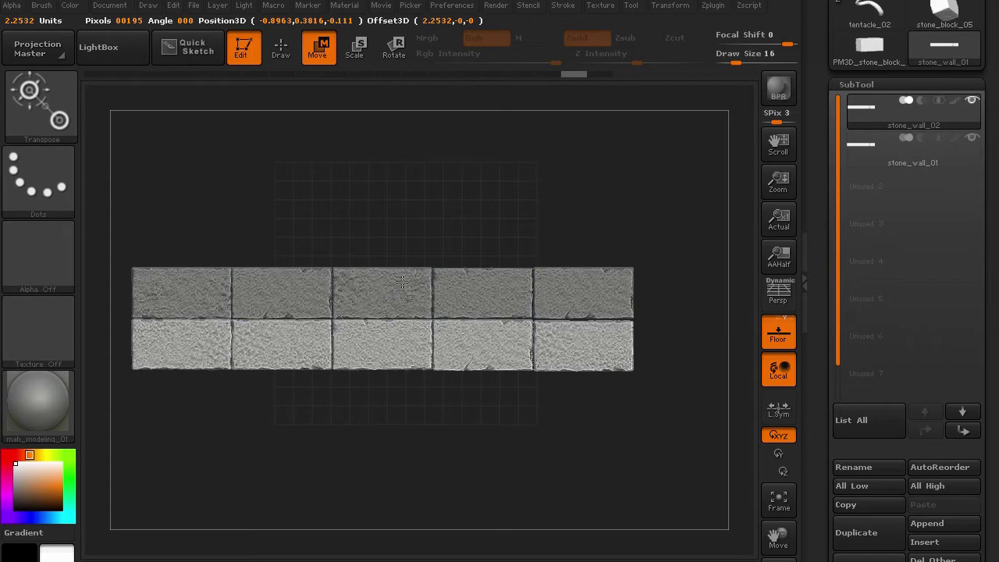
left_click_drag(402, 282, 402, 282)
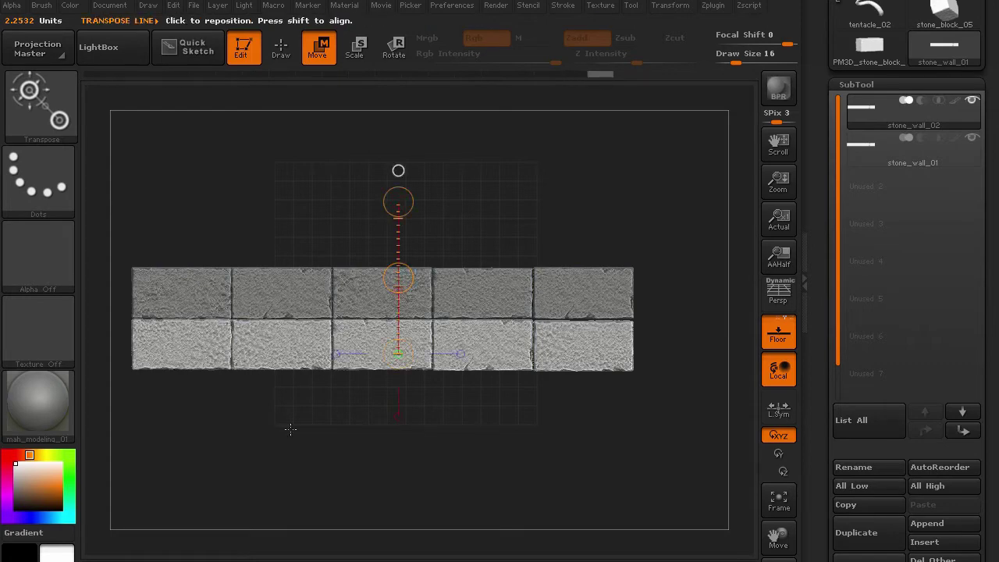
left_click_drag(256, 441, 478, 431, "alt")
left_click(261, 337, "ctrl+shift")
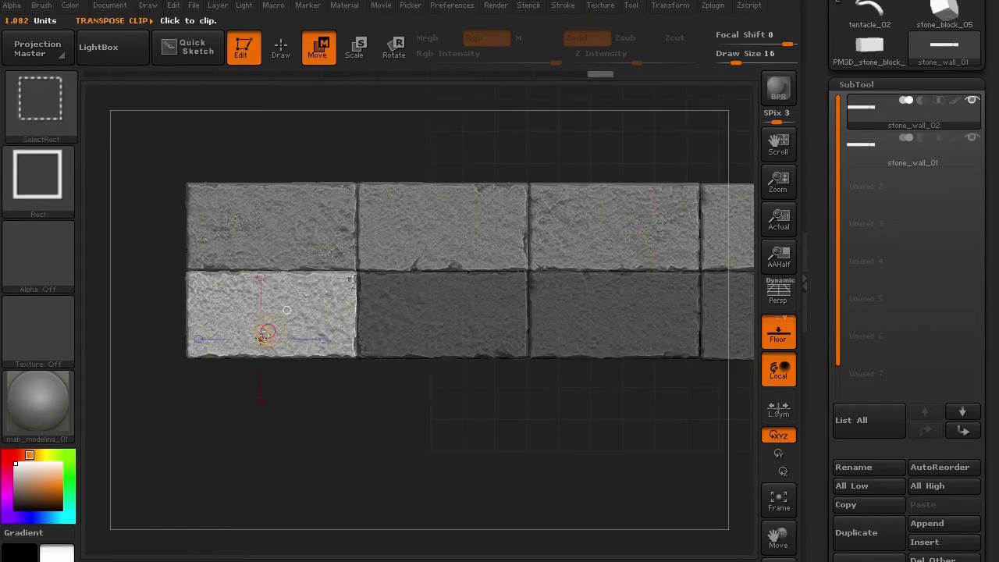
left_click_drag(292, 306, 294, 146)
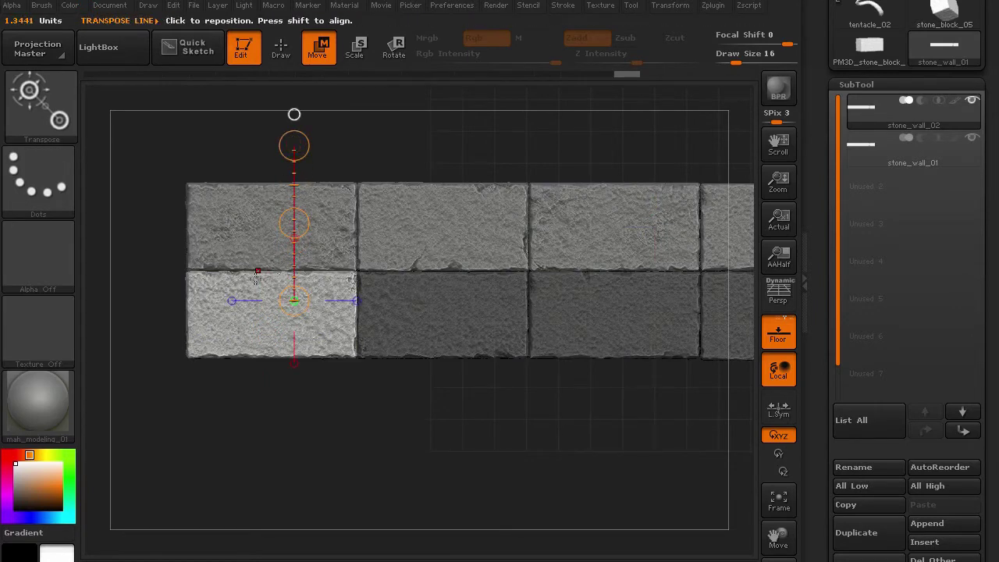
left_click_drag(199, 417, 224, 440, "ctrl")
left_click(281, 48)
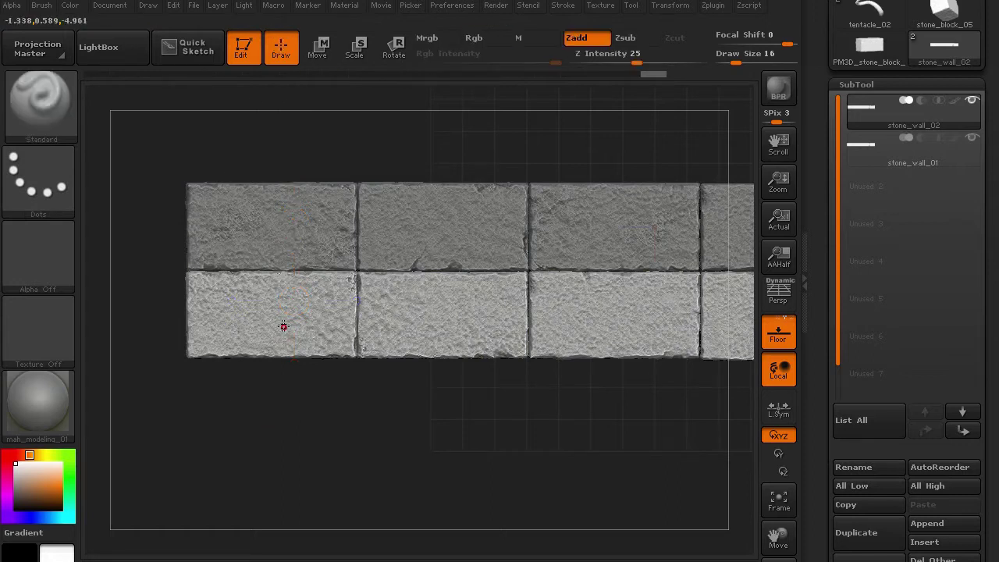
Step: Mask all of the lower row except its first block, nudge that block vertically, and clear the mask
key("w")
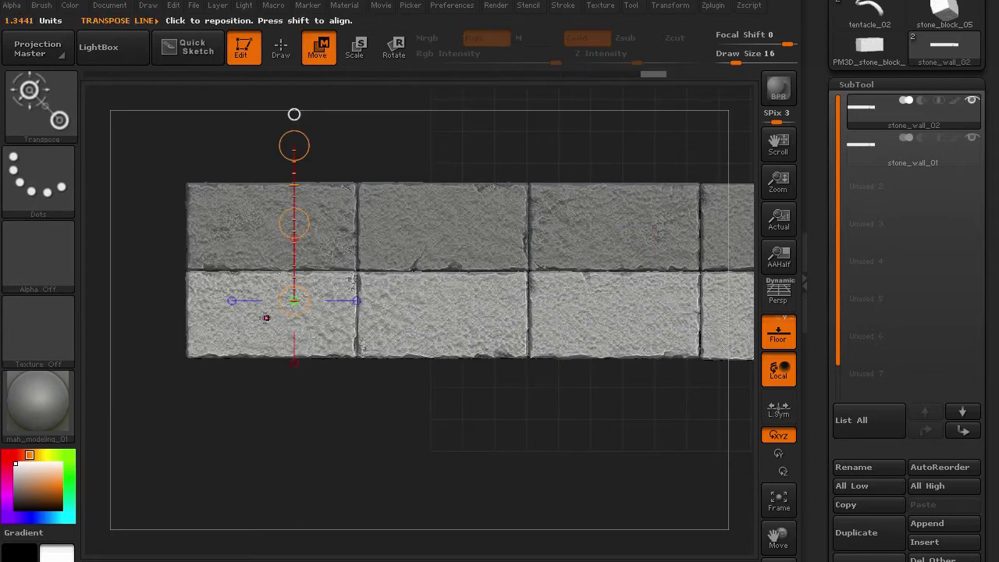
left_click(265, 317, "ctrl+shift")
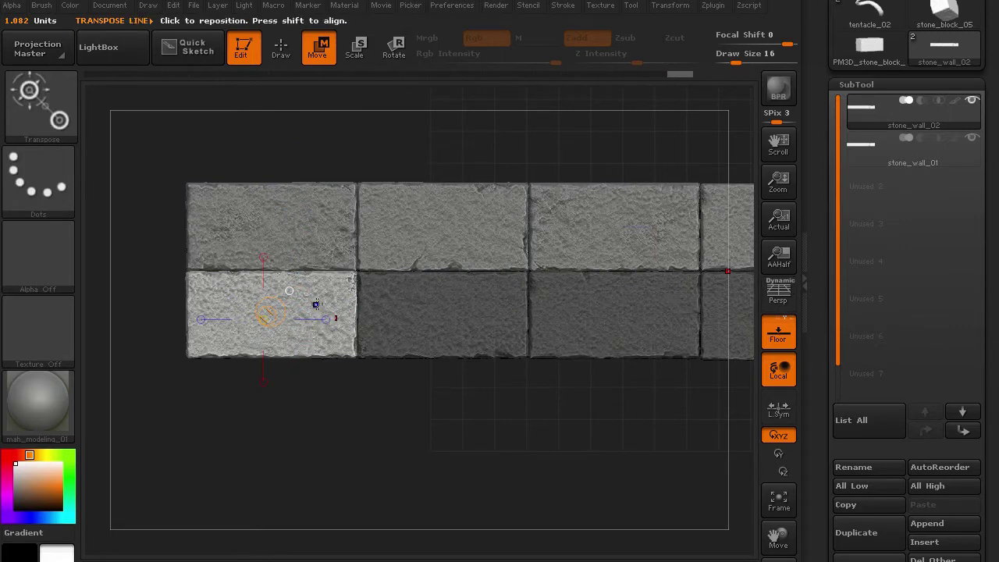
left_click_drag(317, 300, 317, 135)
left_click_drag(317, 218, 317, 219)
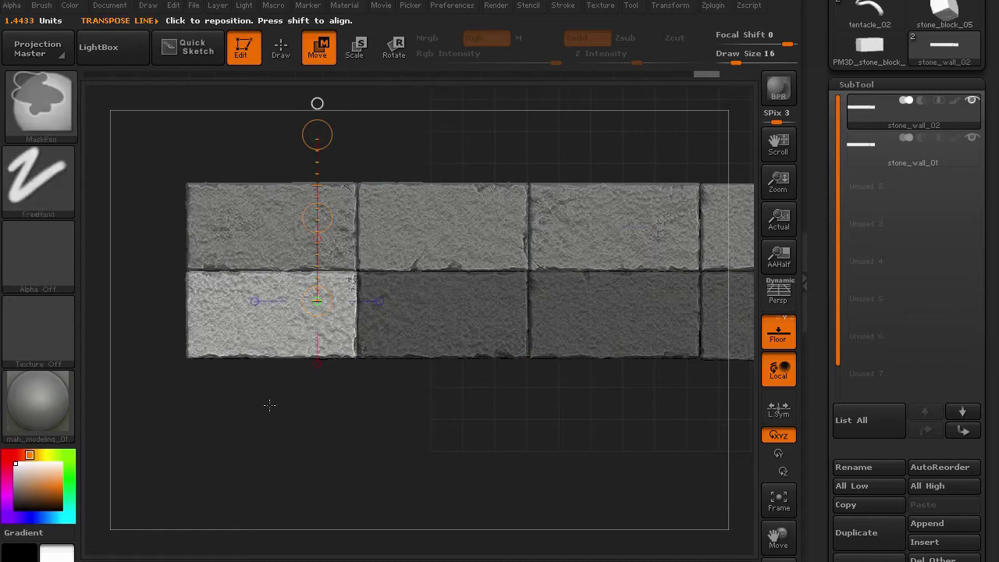
left_click_drag(270, 405, 305, 427, "ctrl")
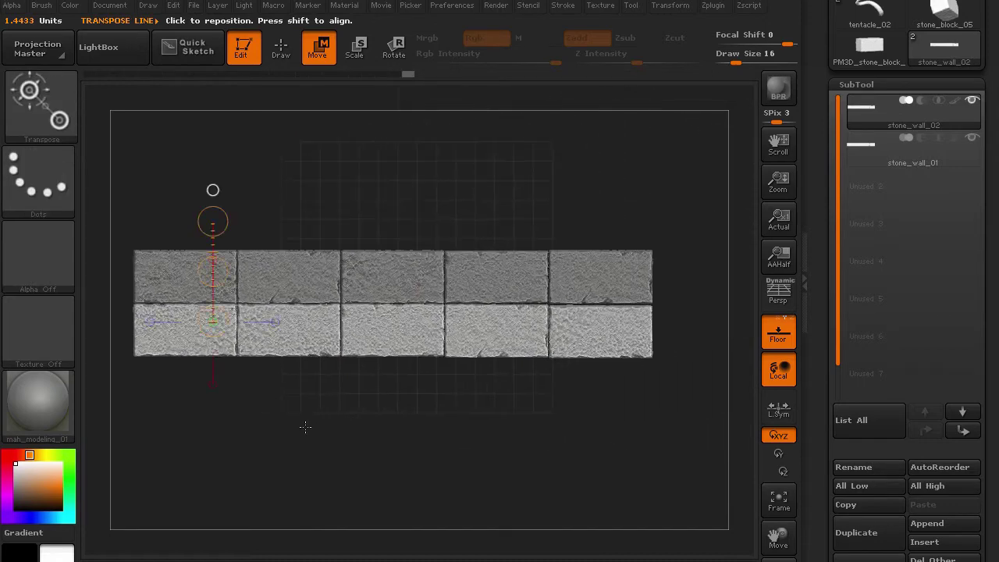
Step: Slide the lower row sideways by nearly half a block to stagger its joints against the upper row, and return to Draw mode
left_click_drag(386, 331, 710, 331)
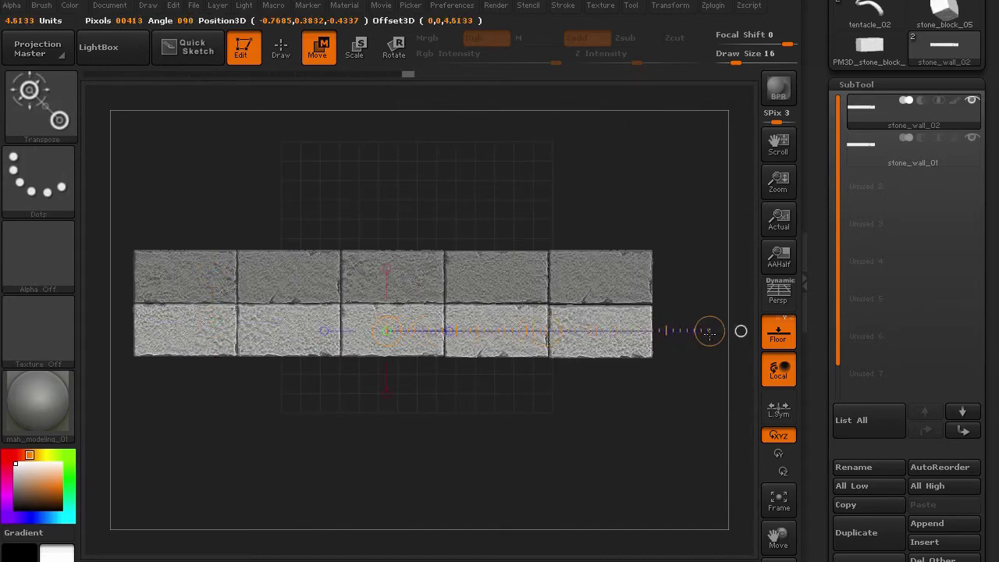
left_click_drag(549, 332, 503, 337)
mouse_move(374, 410)
left_mouse_down("alt")
mouse_move(410, 413)
mouse_move(404, 402)
mouse_move(444, 424)
mouse_move(380, 420)
left_mouse_up("alt")
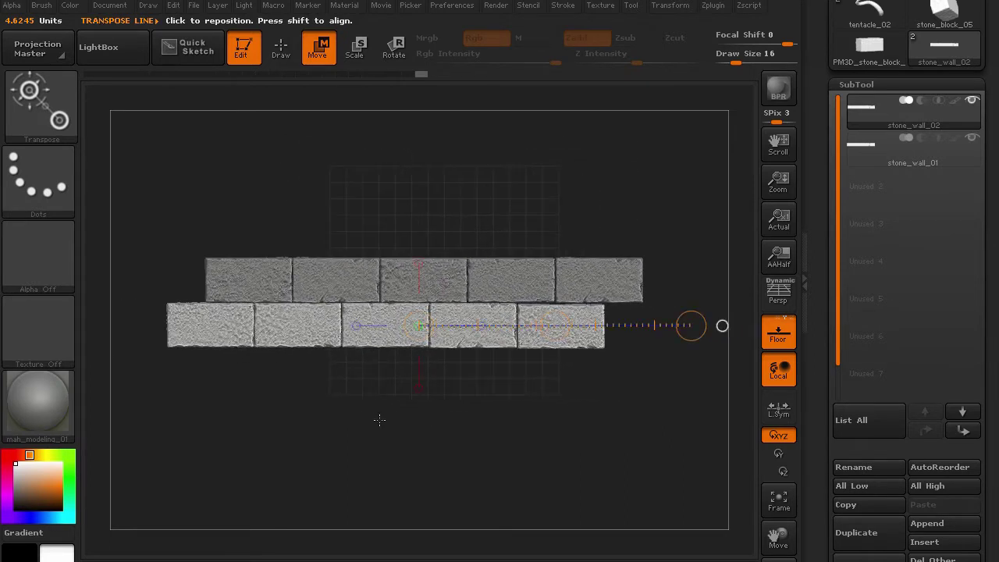
key("q")
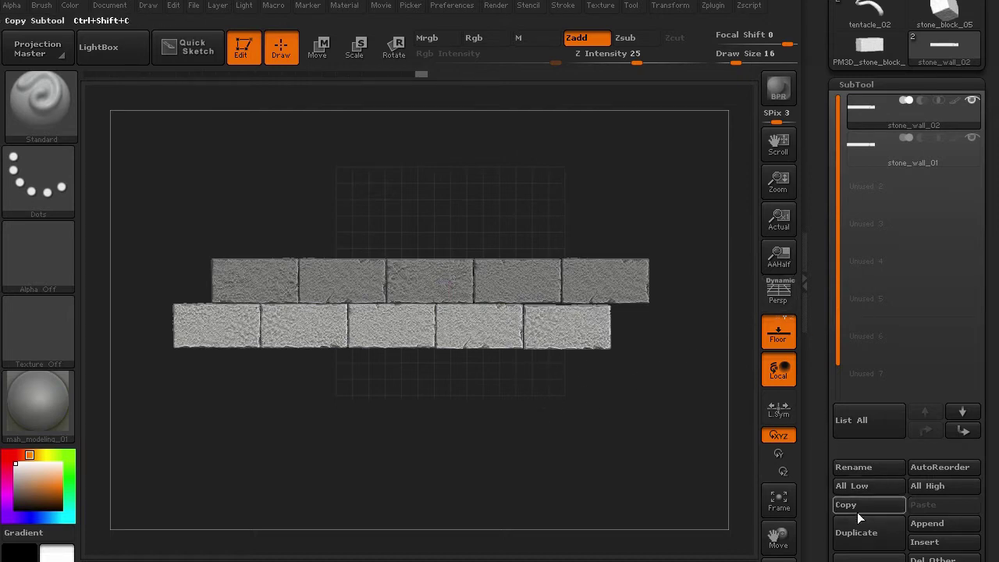
Step: Duplicate the lower row's subtool and hide the two original rows so only the new copy is visible
left_click(865, 533)
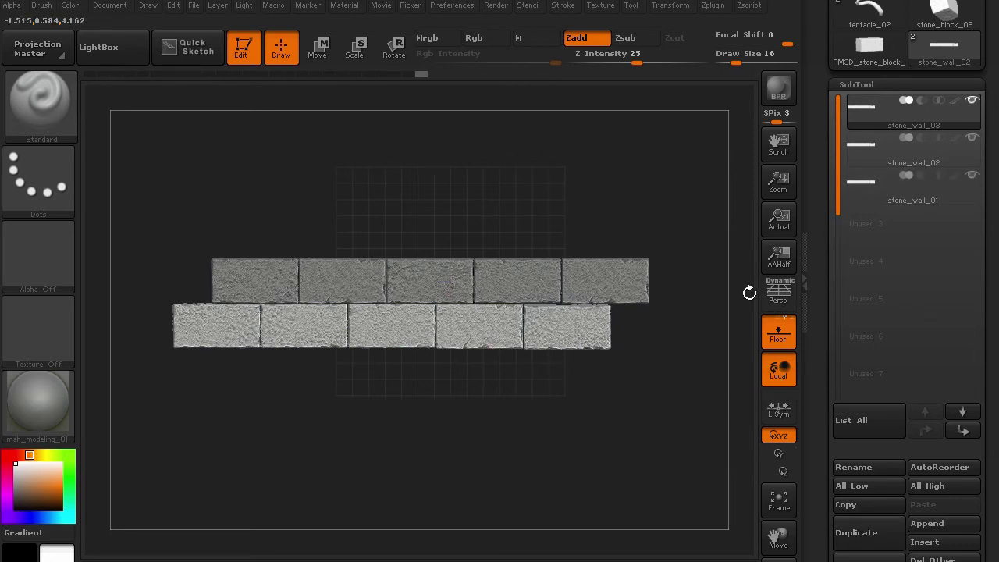
left_click(972, 141)
left_click(972, 178)
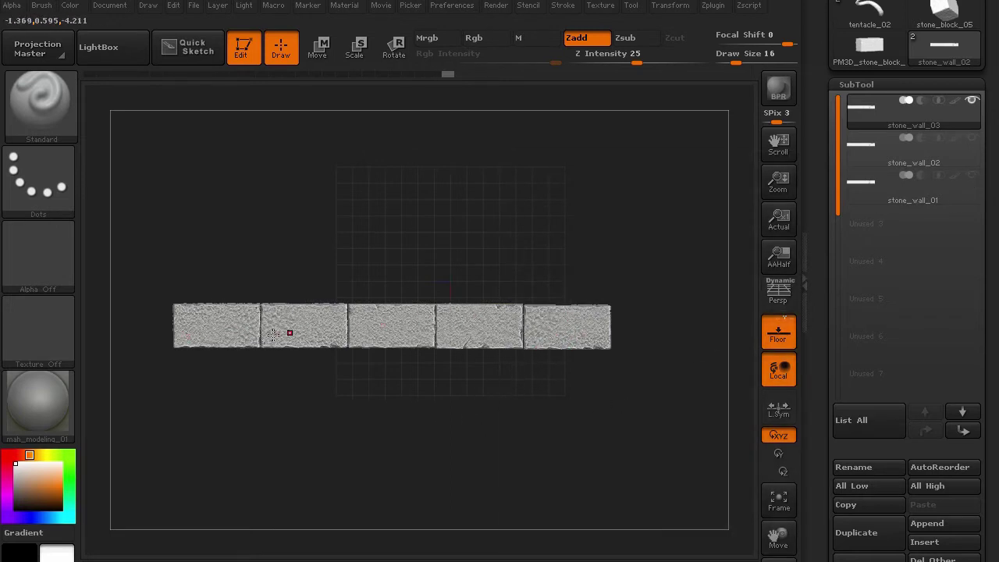
Step: Isolate the end block at the row's right in the duplicated subtool, delete the hidden blocks, and frame the remaining block
key("ctrl+shift")
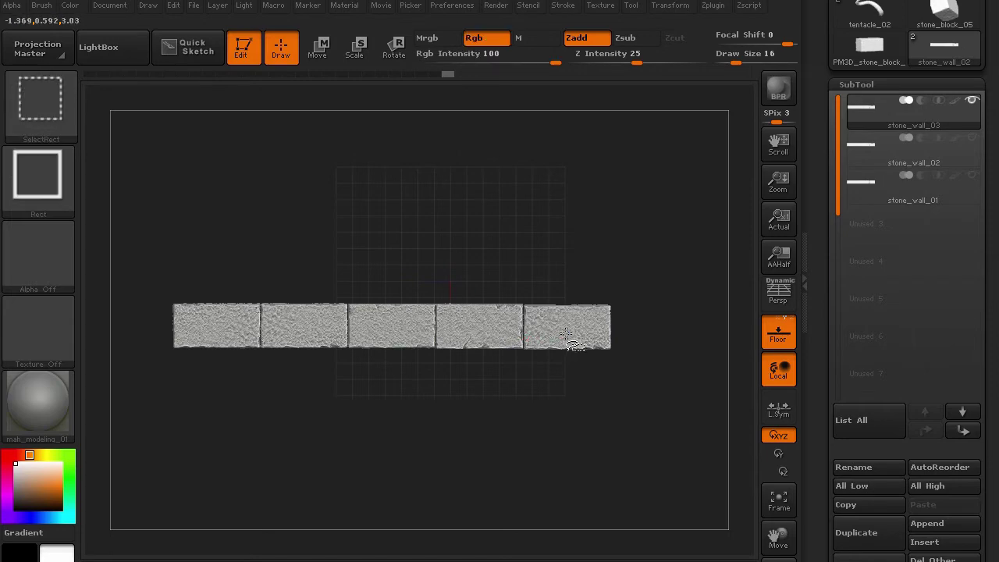
left_click(566, 334, "ctrl+shift")
left_click_drag(816, 416, 815, 289)
left_click(854, 201)
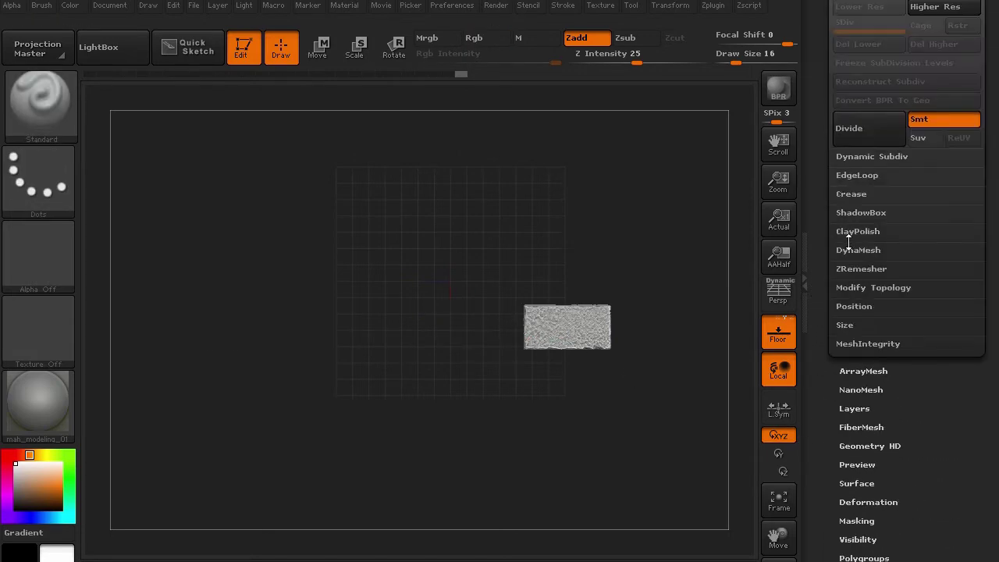
left_click(851, 289)
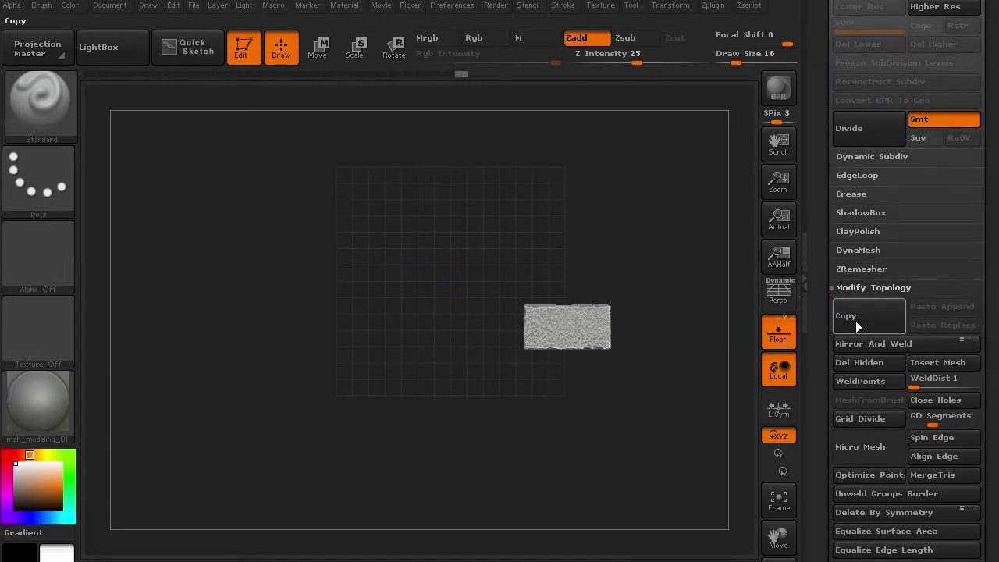
left_click(857, 366)
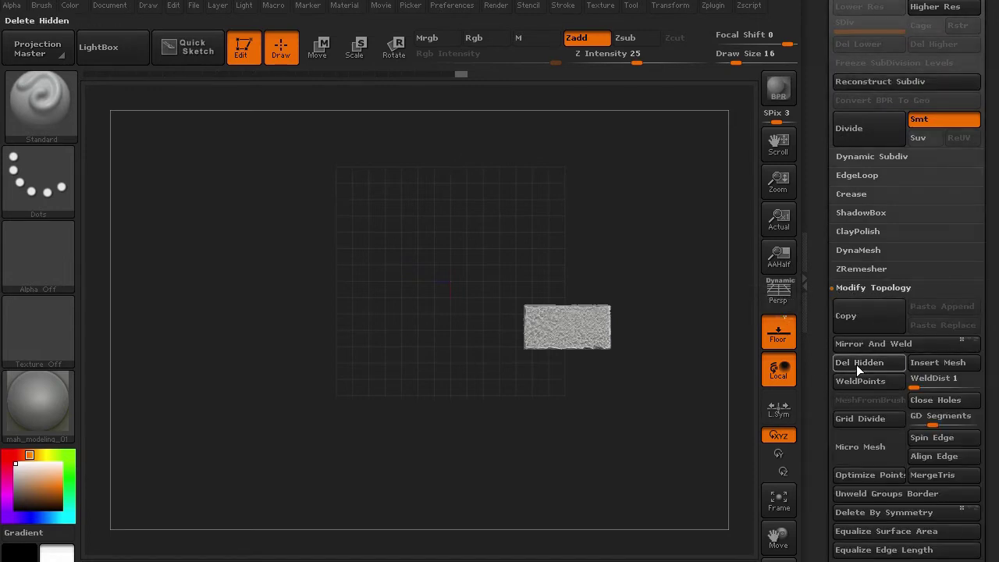
key("f")
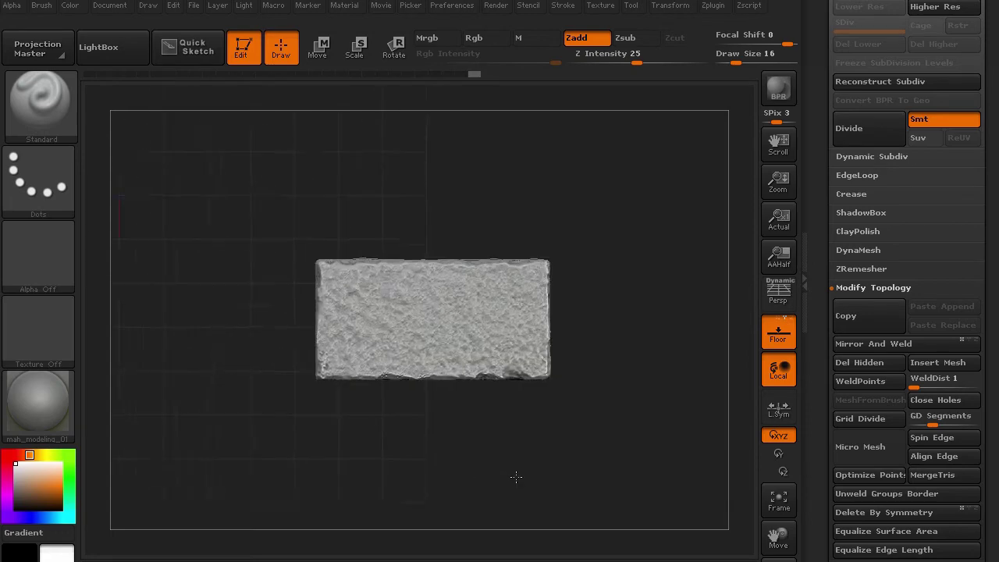
Step: Display the polyframe and slice the block vertically through its middle with the SliceCurve brush, giving each half its own polygroup
key("shift+f")
key("f")
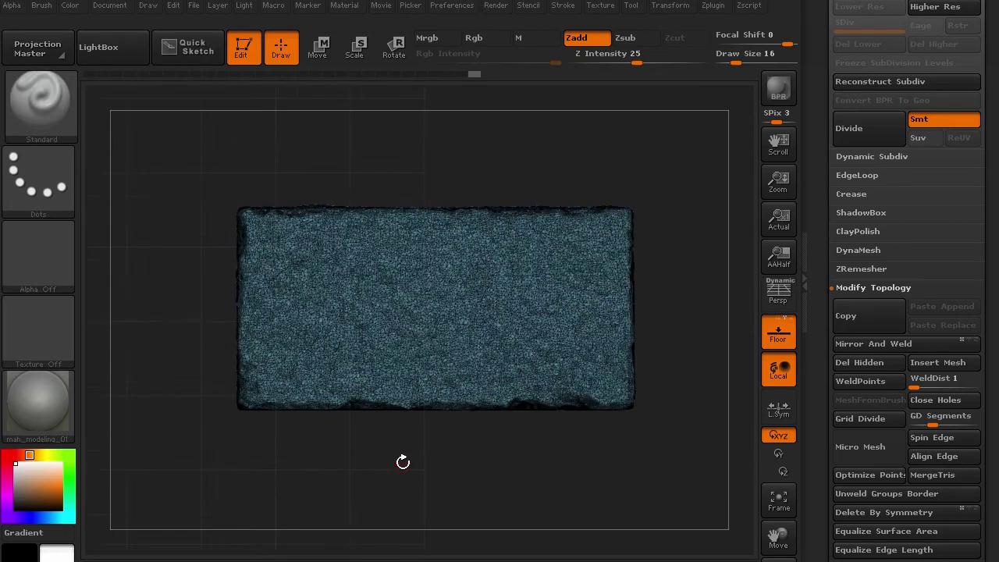
key("ctrl+shift")
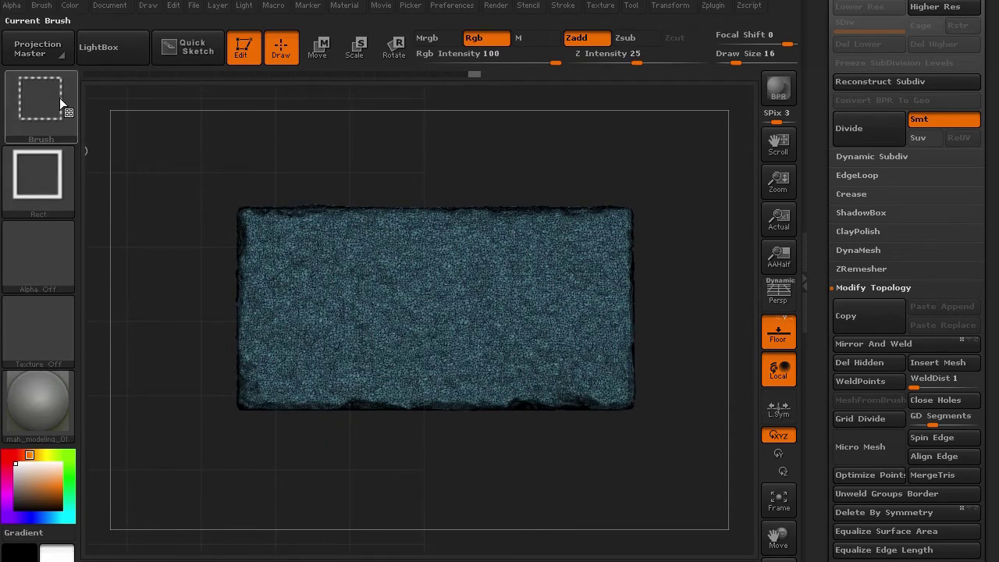
left_click(60, 98, "ctrl+shift")
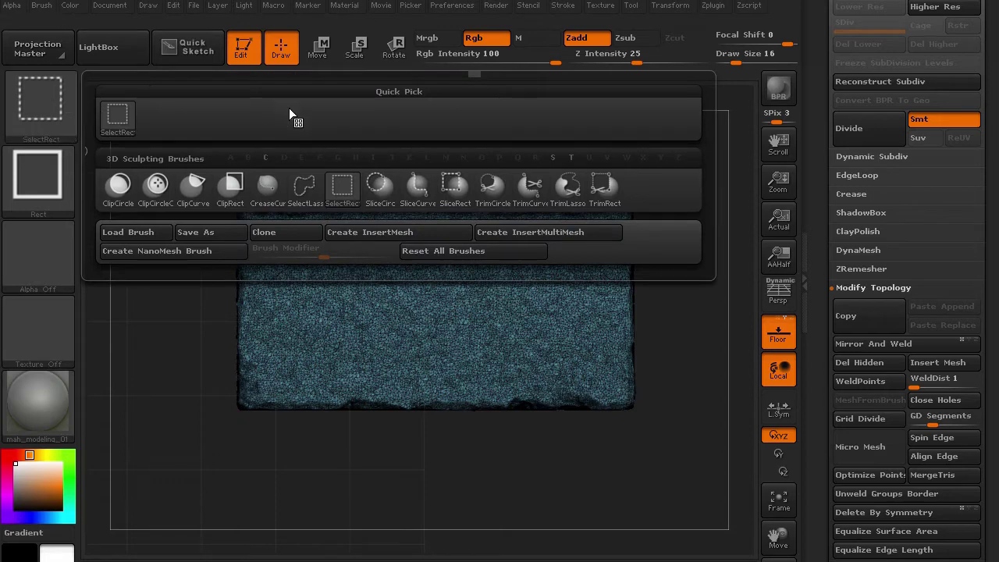
left_click(420, 192)
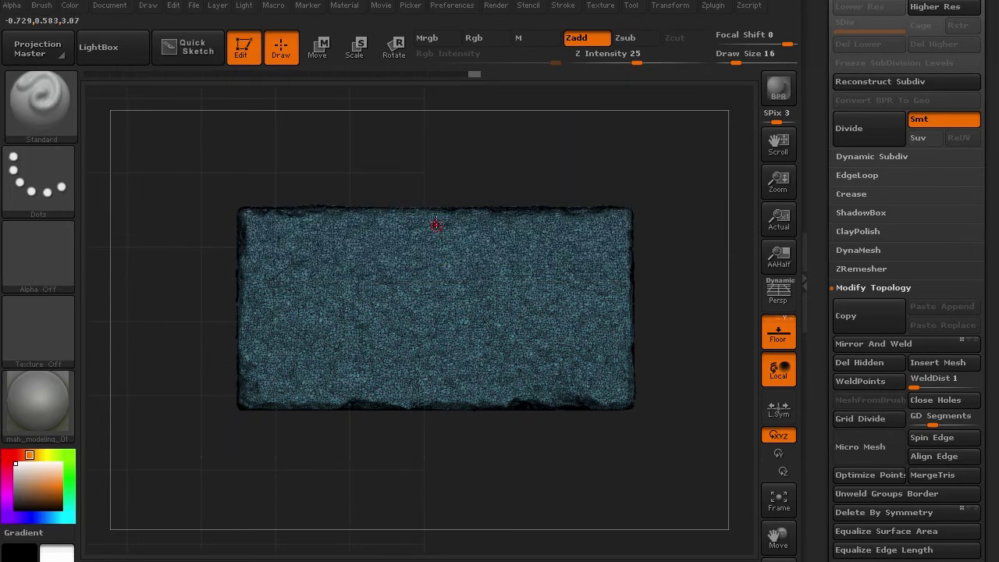
key("ctrl+shift")
left_click_drag(440, 212, 437, 424, "ctrl+shift")
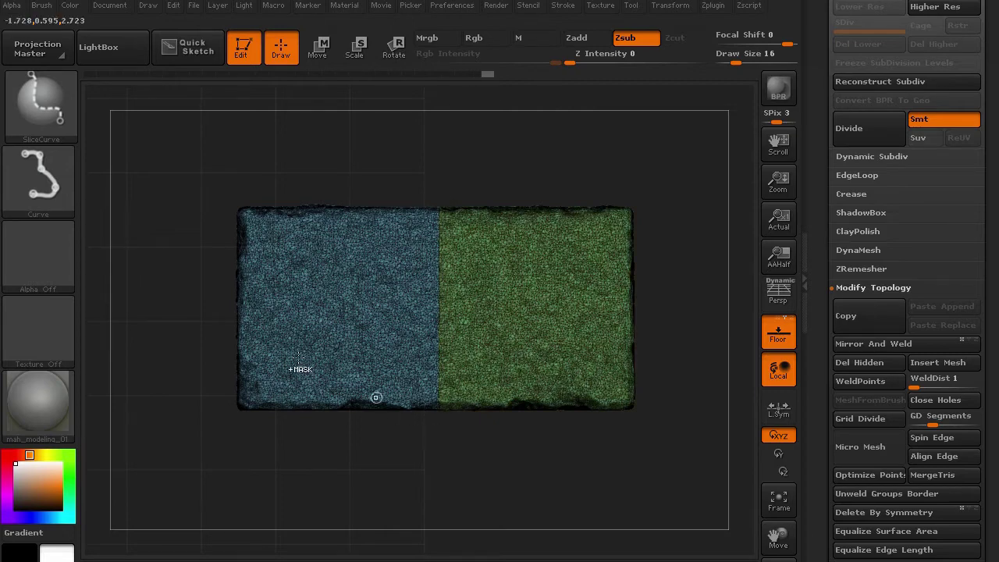
left_click_drag(155, 281, 163, 289)
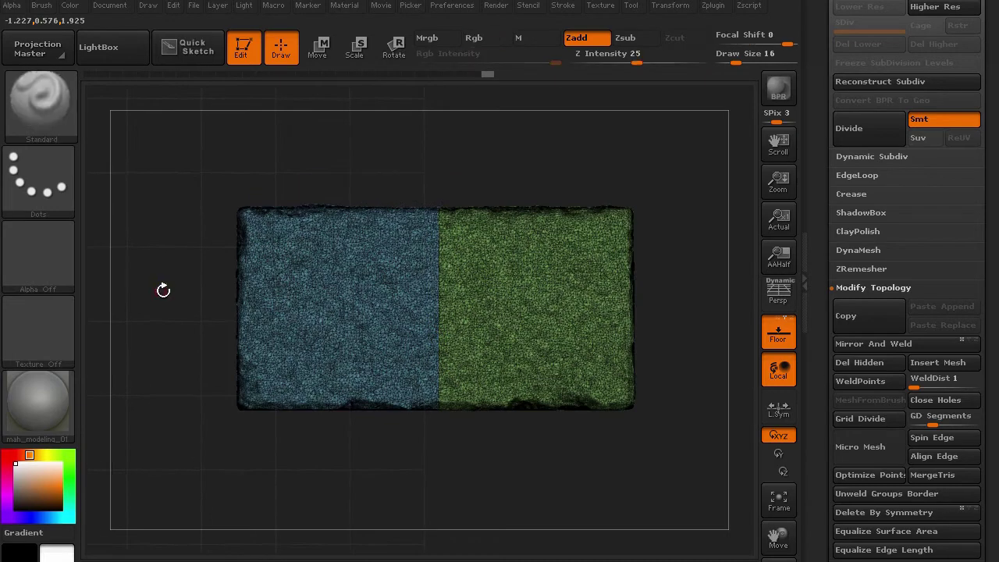
Step: Split the sliced block into separate subtools by polygroup with Groups Split and accept the non-undoable operation
scroll(818, 167, "up", 5)
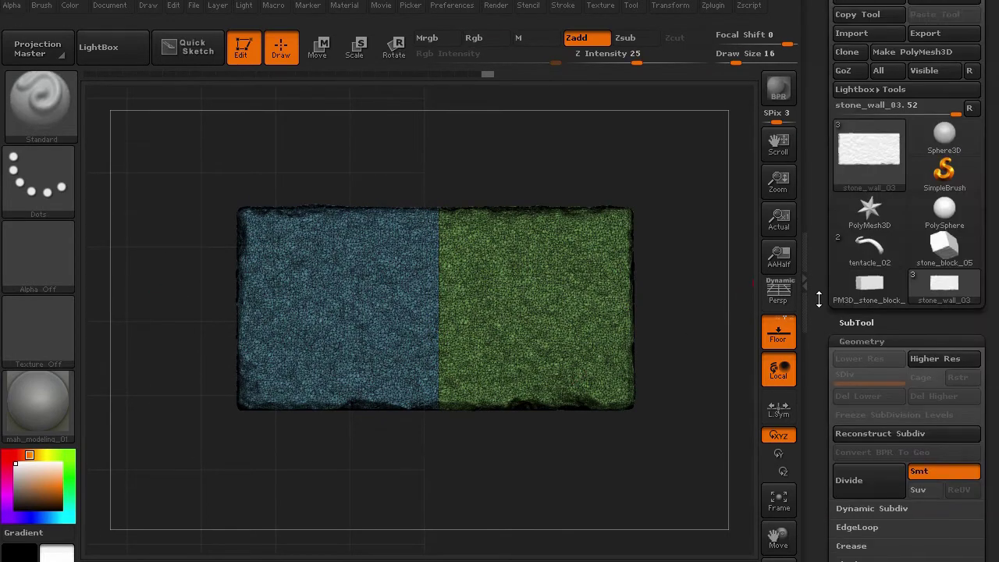
left_click(849, 336)
scroll(849, 336, "down", 5)
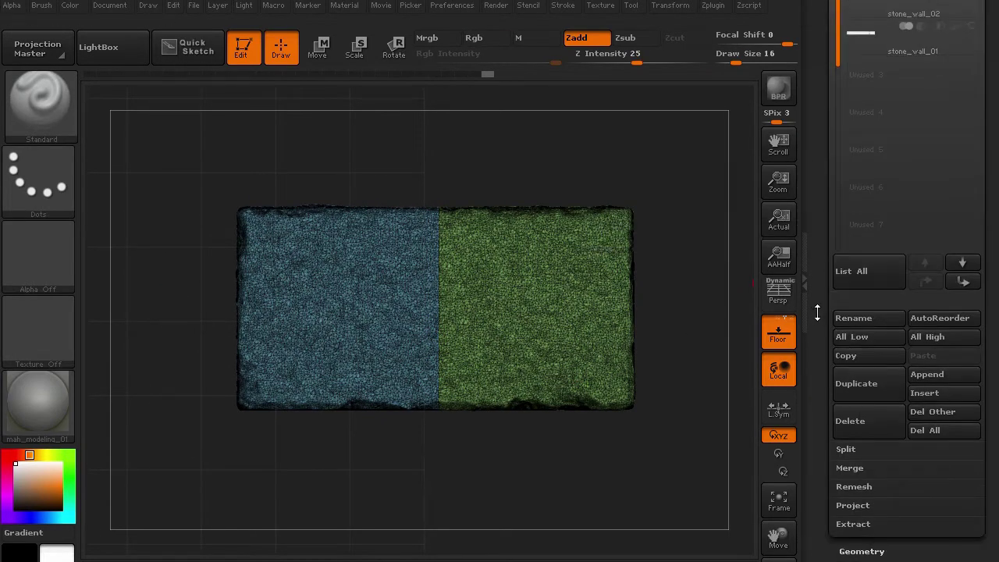
scroll(820, 387, "down", 2)
left_click(837, 403)
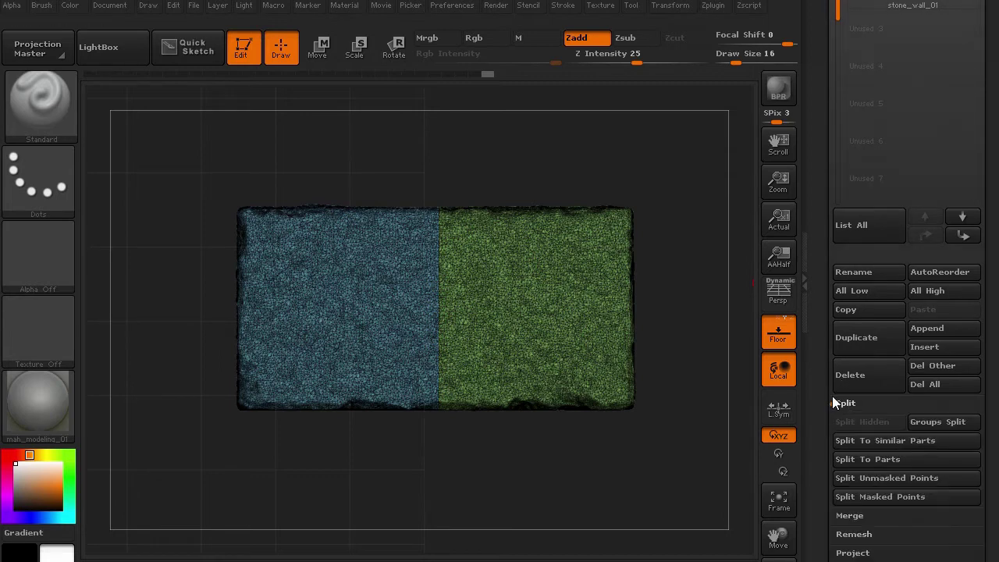
left_click(929, 422)
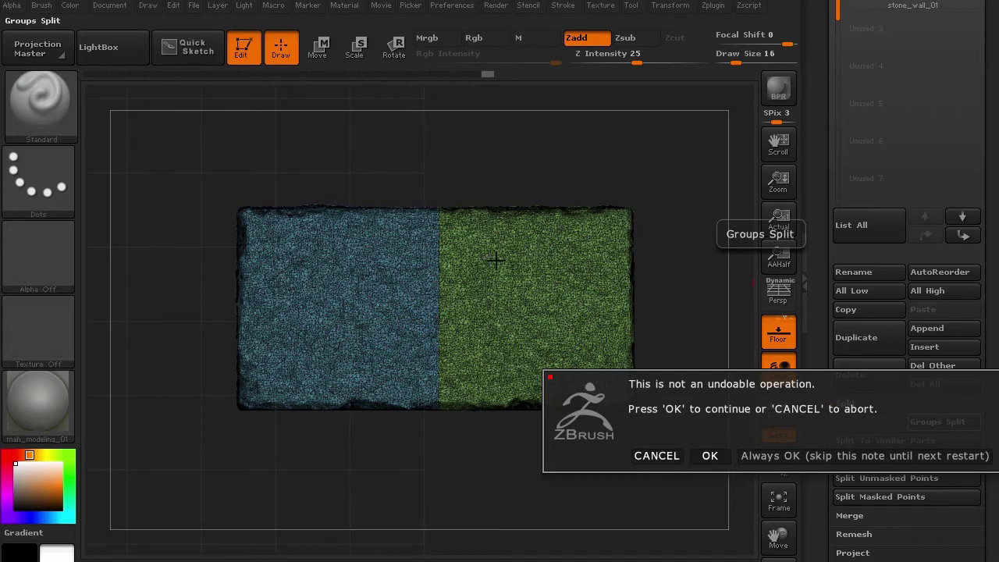
left_click(740, 456)
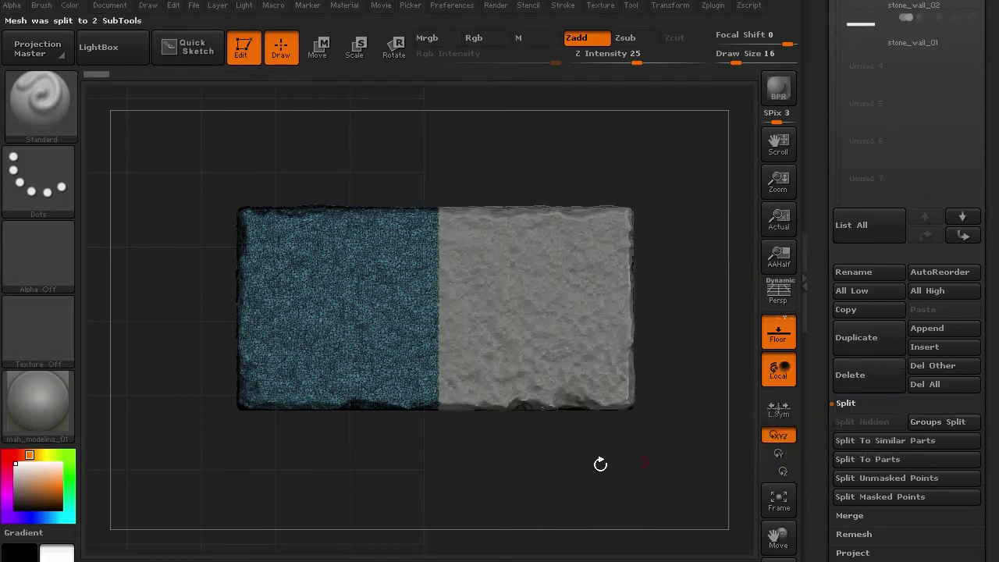
left_click_drag(578, 476, 522, 422, "alt")
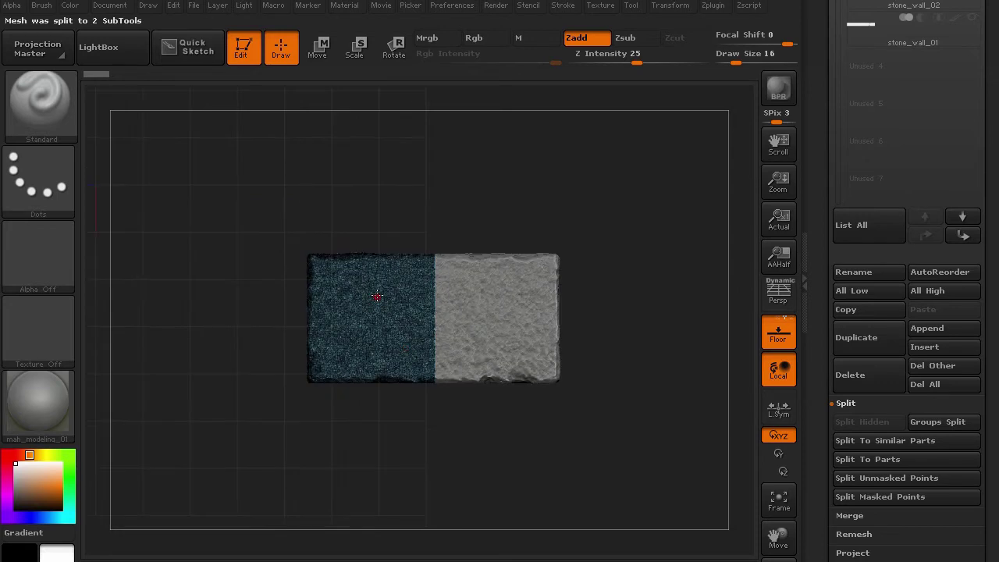
Step: Hide stone_wall_03, cap the open cut side of stone_wall_04 with Close Holes, and turn off the polyframe to check the flat face
scroll(819, 166, "up", 5)
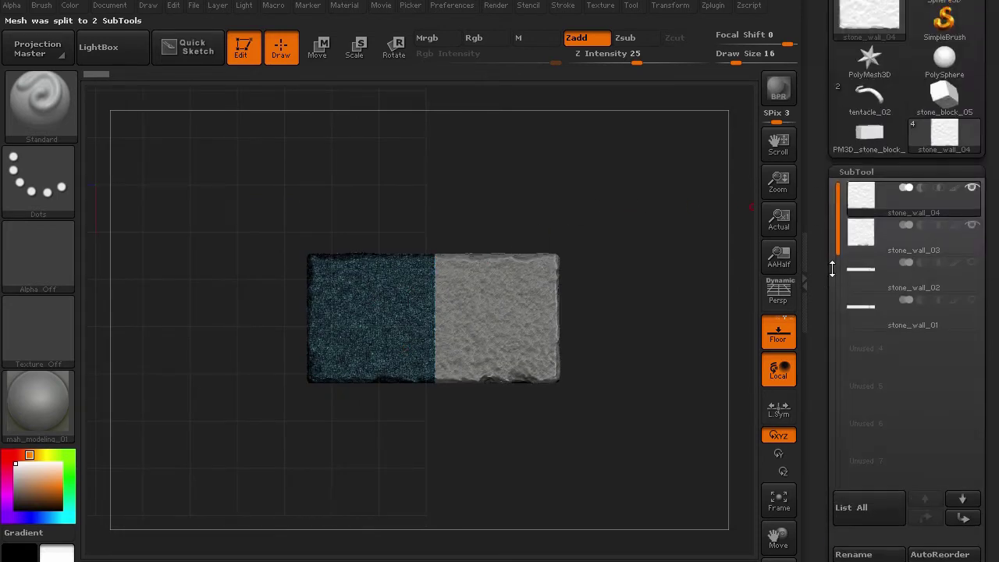
mouse_move(950, 232)
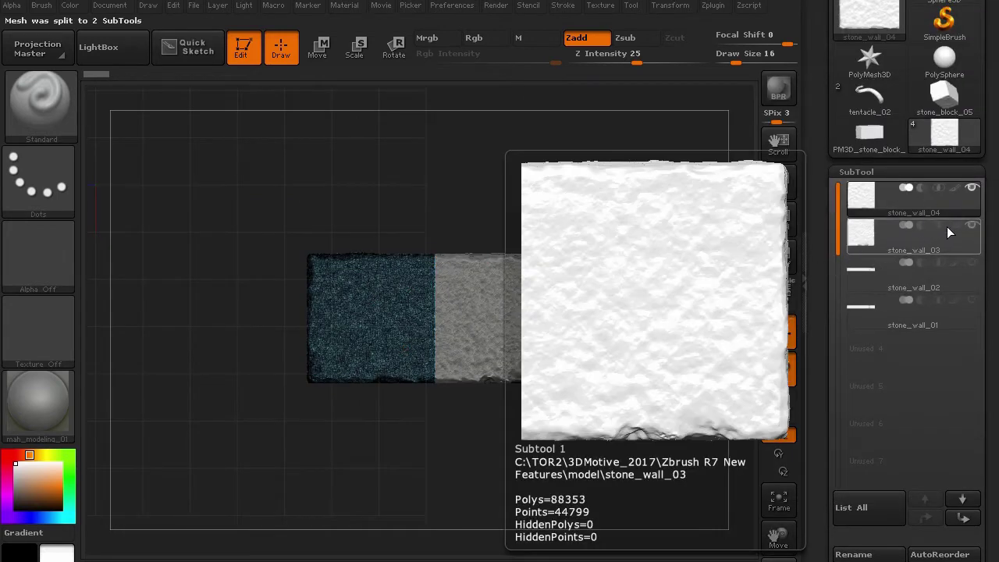
left_click_drag(455, 224, 331, 309)
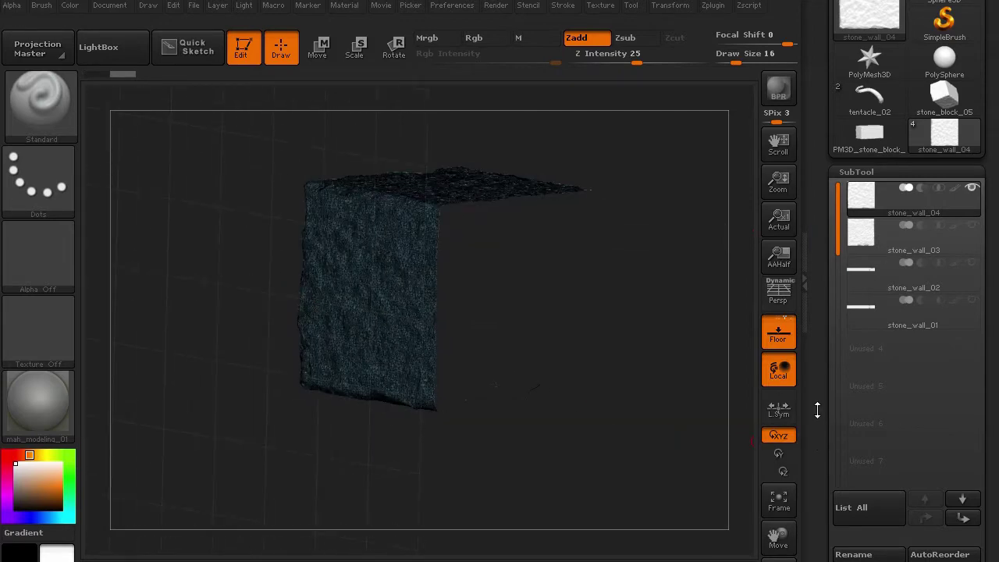
left_click_drag(816, 410, 810, 282)
left_click(851, 470)
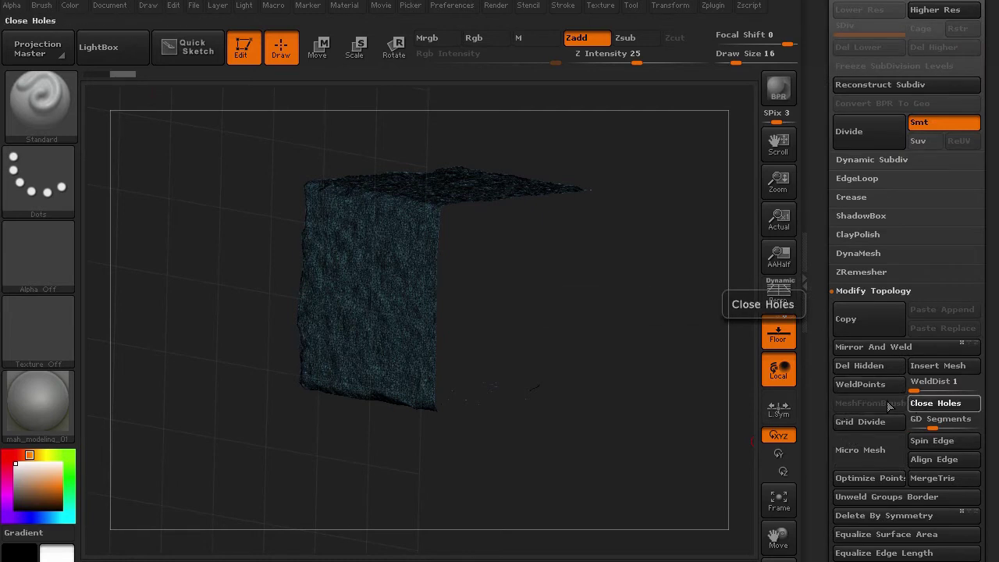
left_click(936, 403)
left_click_drag(645, 424, 638, 420)
key("shift+f")
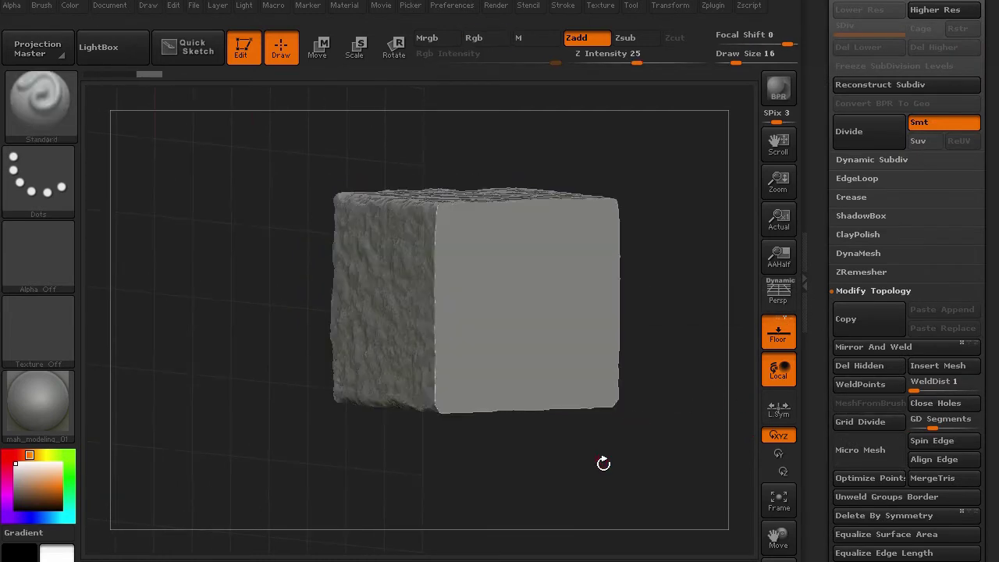
left_click_drag(603, 464, 528, 302)
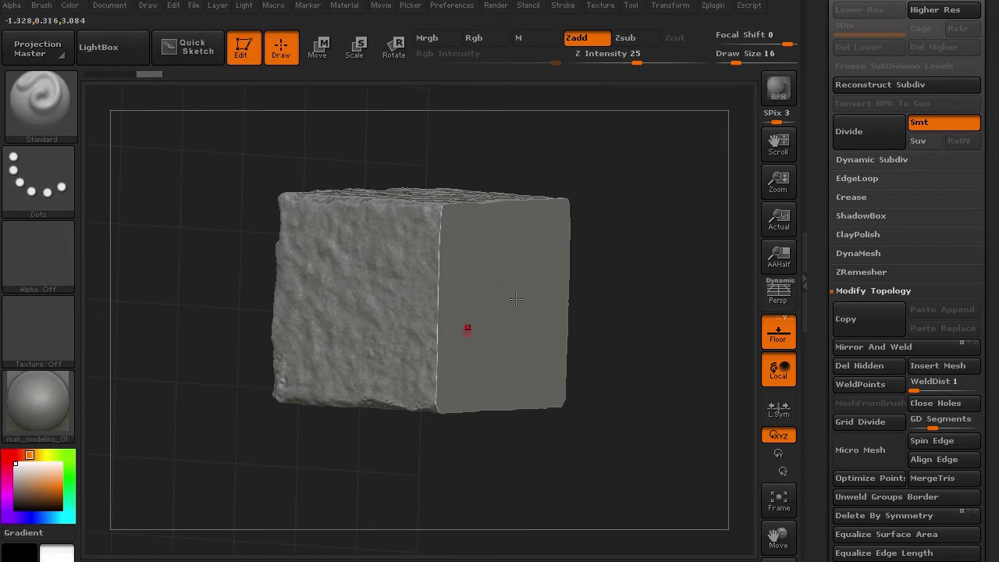
left_click_drag(583, 404, 554, 241)
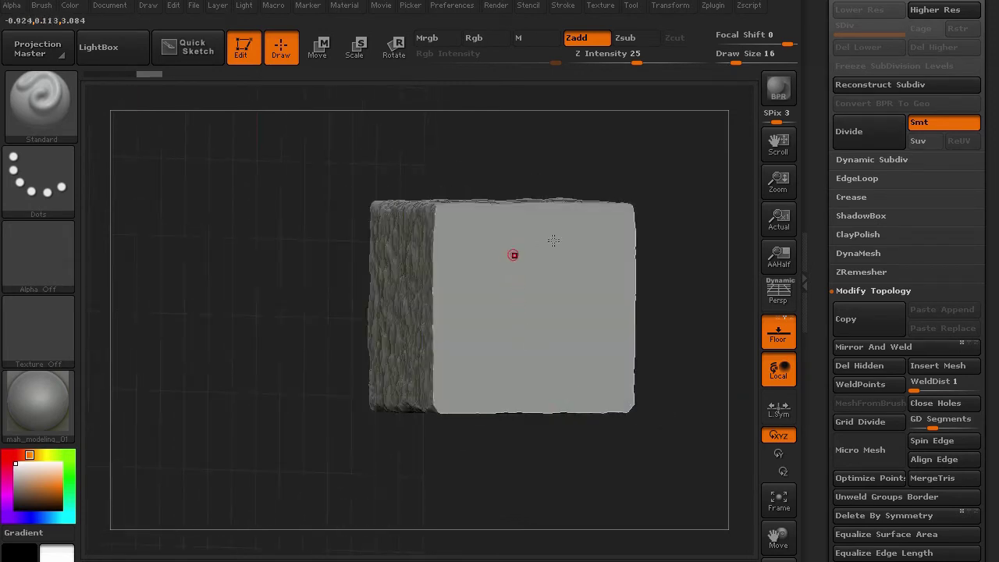
left_click_drag(463, 464, 751, 326)
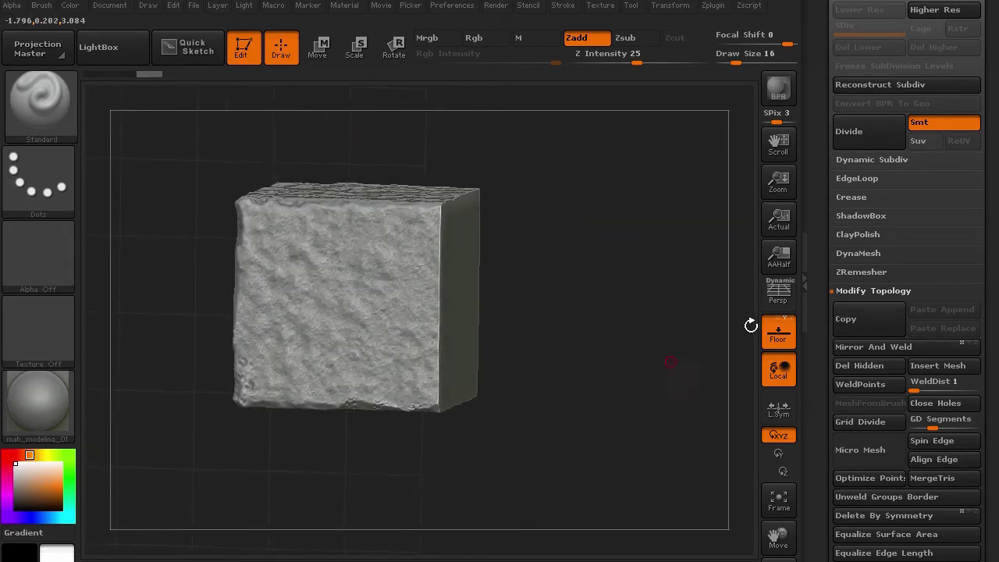
Step: Select the stone_wall_03 half block, hide stone_wall_04, and cap its open cut side with Close Holes
scroll(897, 273, "up", 5)
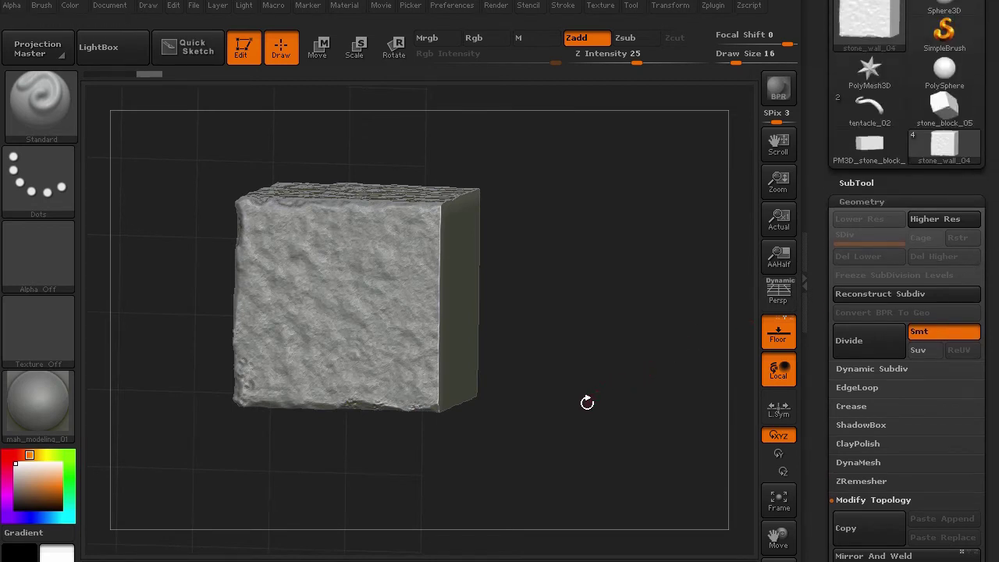
left_click(587, 402, "alt")
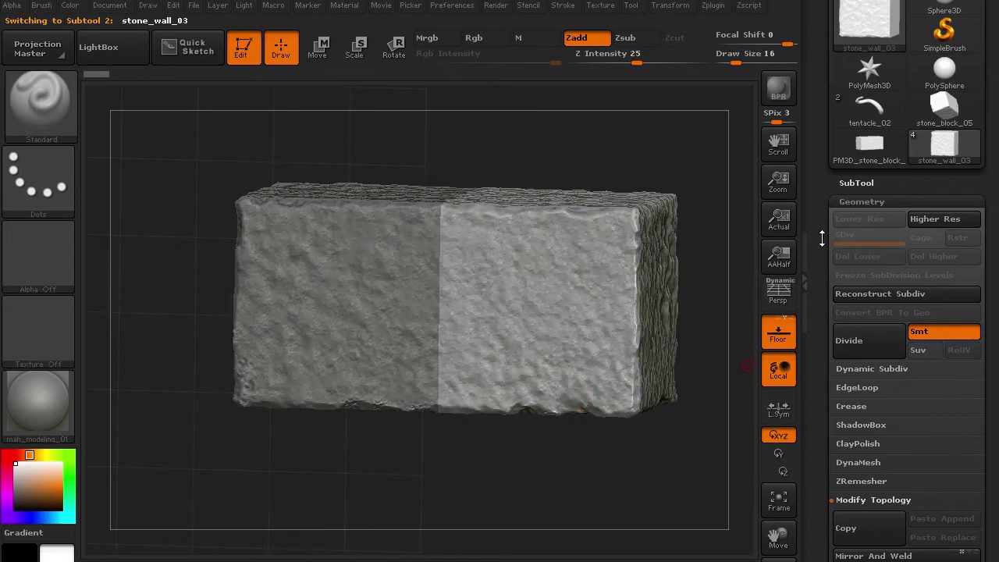
left_click(849, 184)
left_click_drag(820, 169, 822, 328)
left_click(972, 296)
left_click_drag(337, 429, 706, 431)
left_click_drag(816, 435, 824, 275)
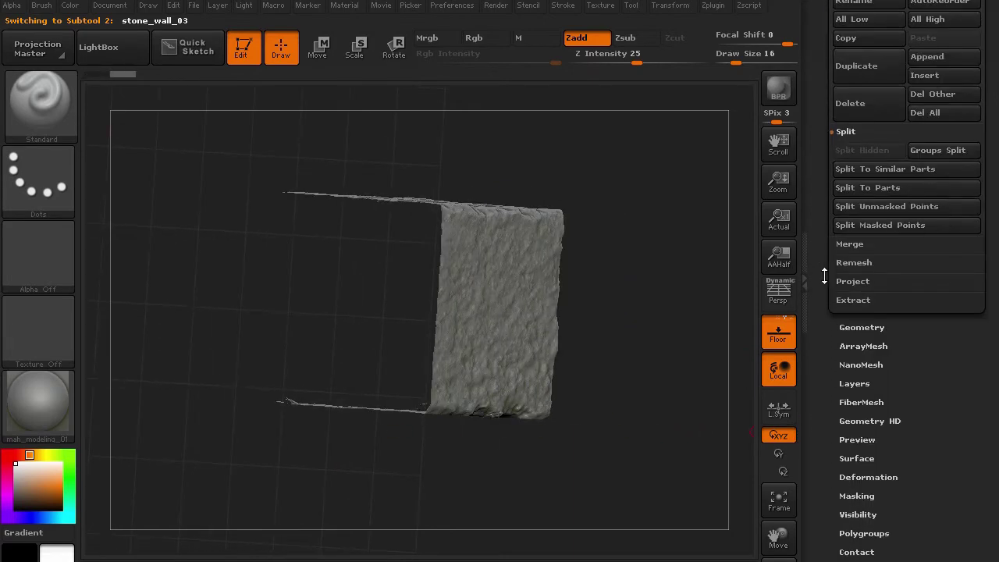
left_click(856, 328)
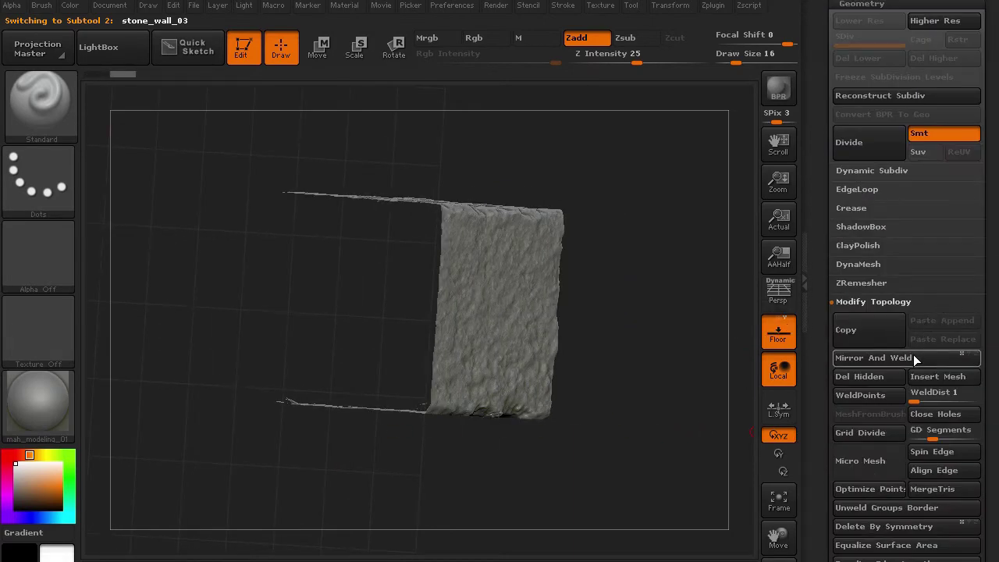
left_click(929, 414)
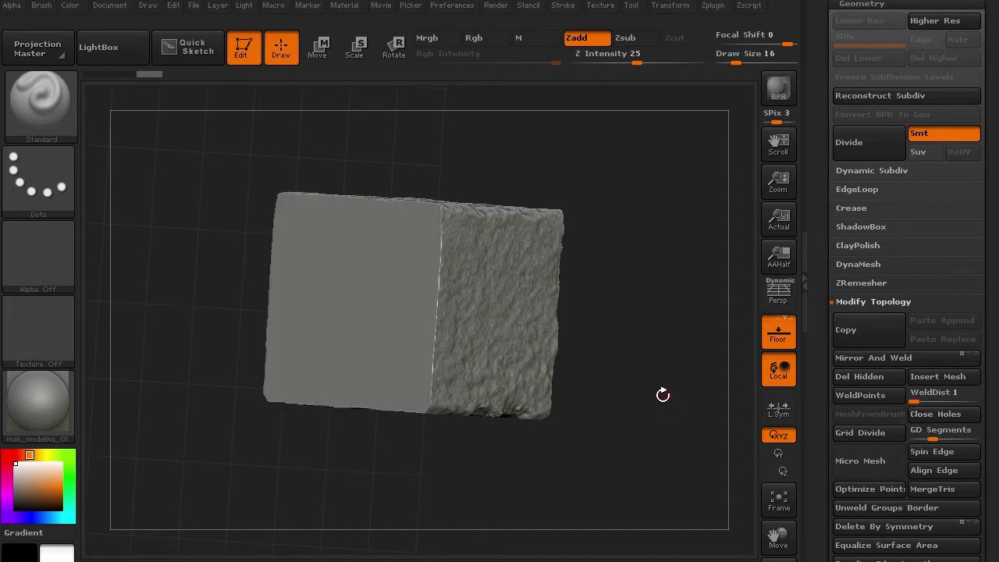
left_click_drag(663, 395, 540, 352)
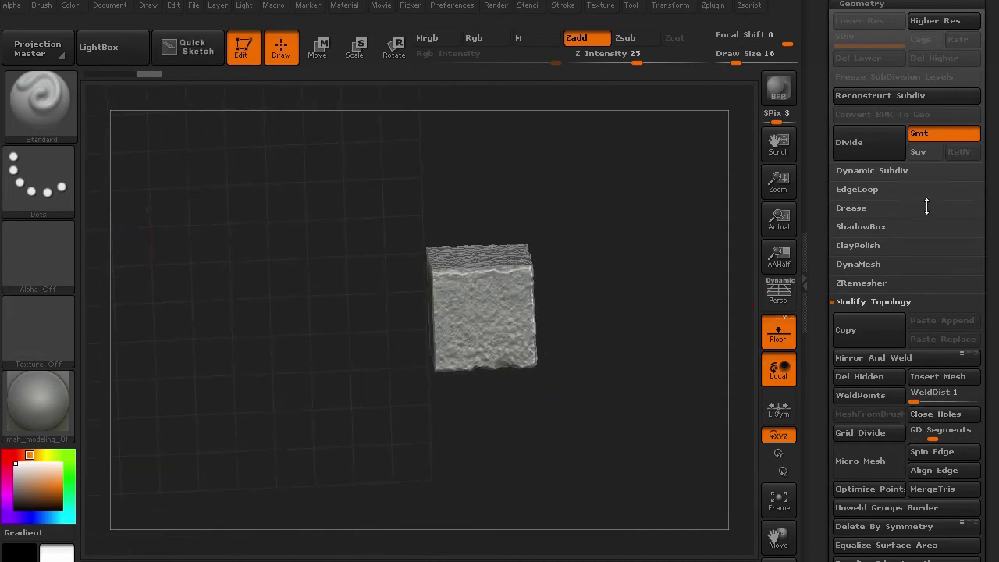
Step: Show the stone_wall_02 and stone_wall_01 rows together with the half block in a straight front view
left_click_drag(992, 146, 983, 264)
left_click(869, 260)
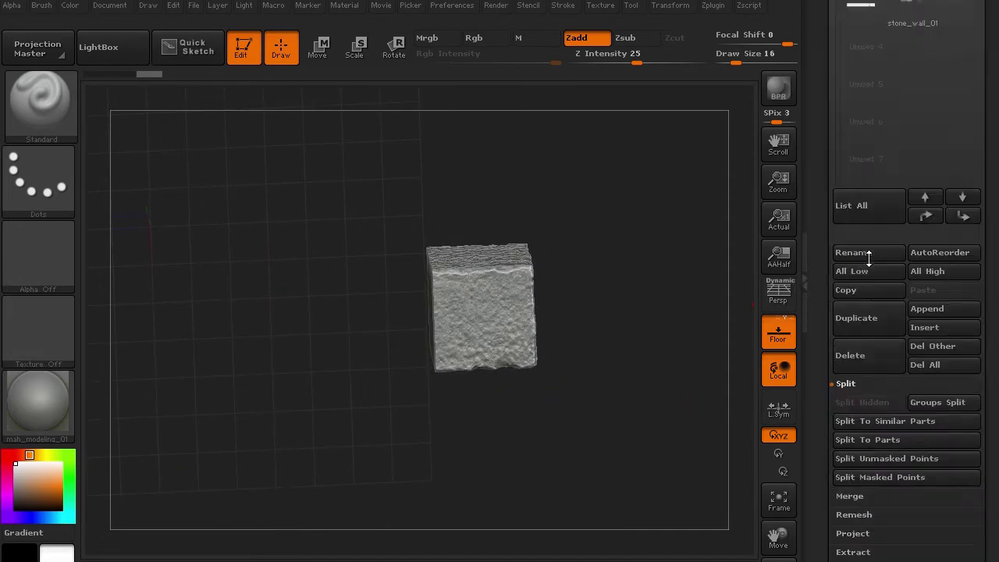
left_click_drag(855, 195, 851, 288)
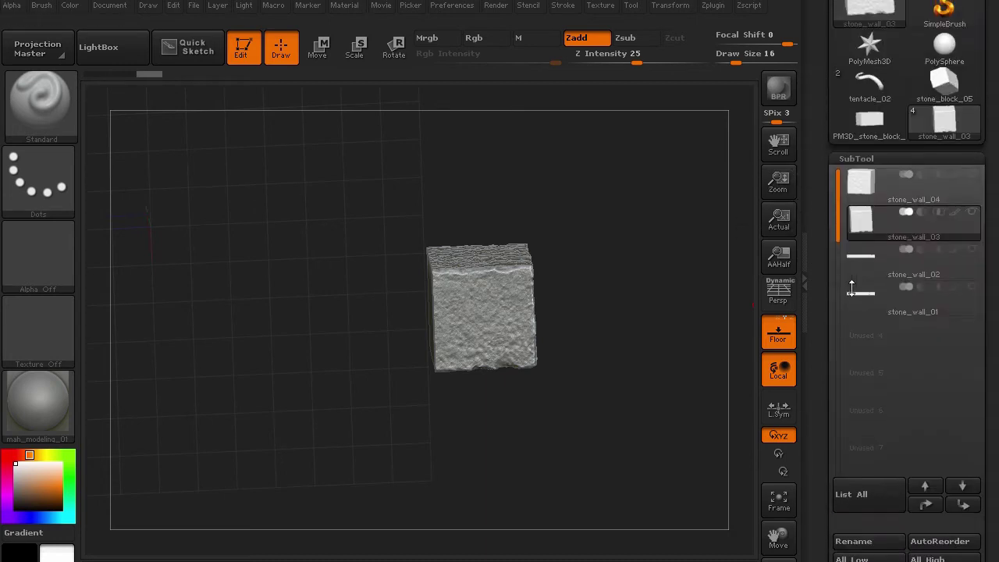
left_click(971, 251)
left_click_drag(476, 450, 532, 392, "shift")
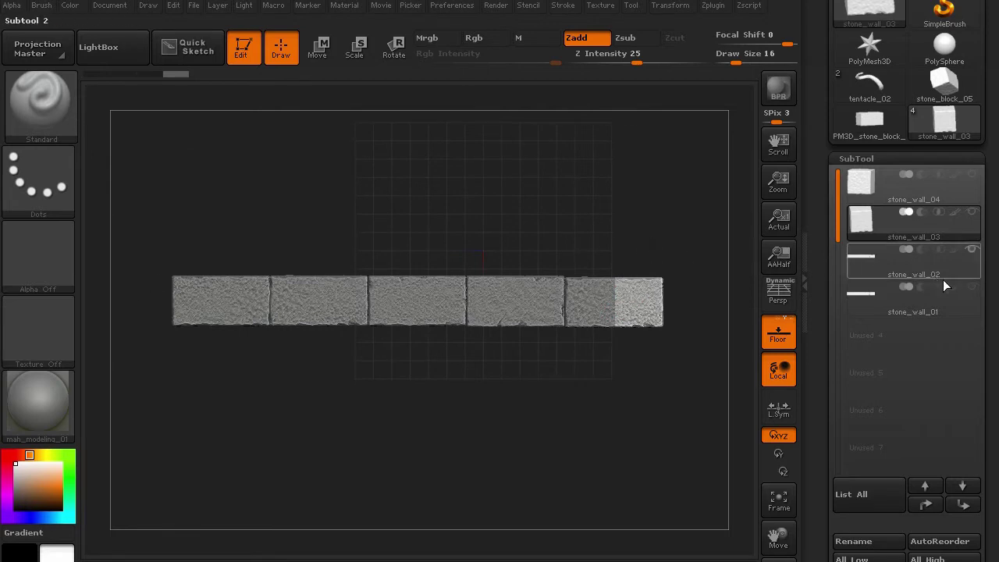
left_click(971, 288)
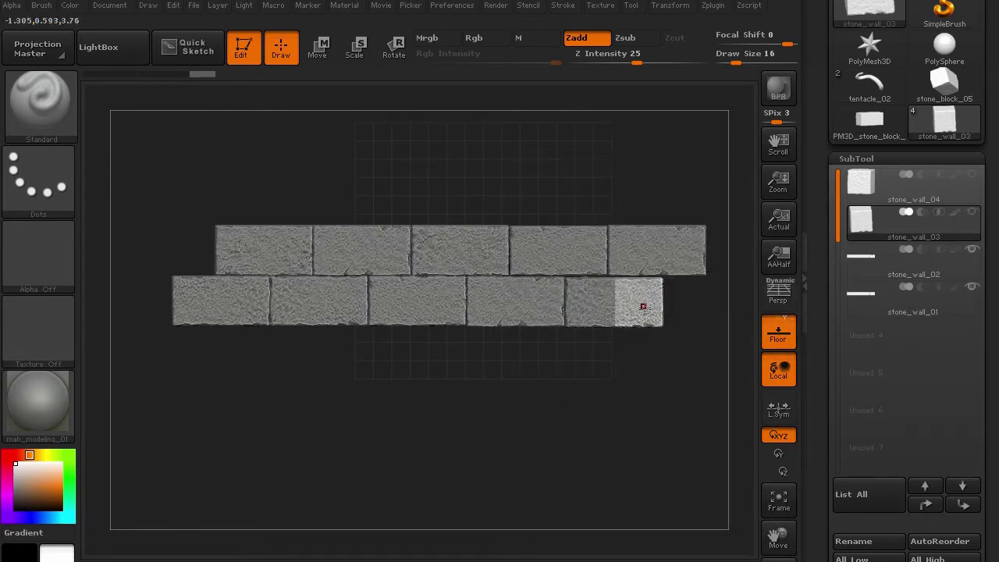
Step: Move the stone_wall_03 half block from the lower row to the open left end of the upper row
key("w")
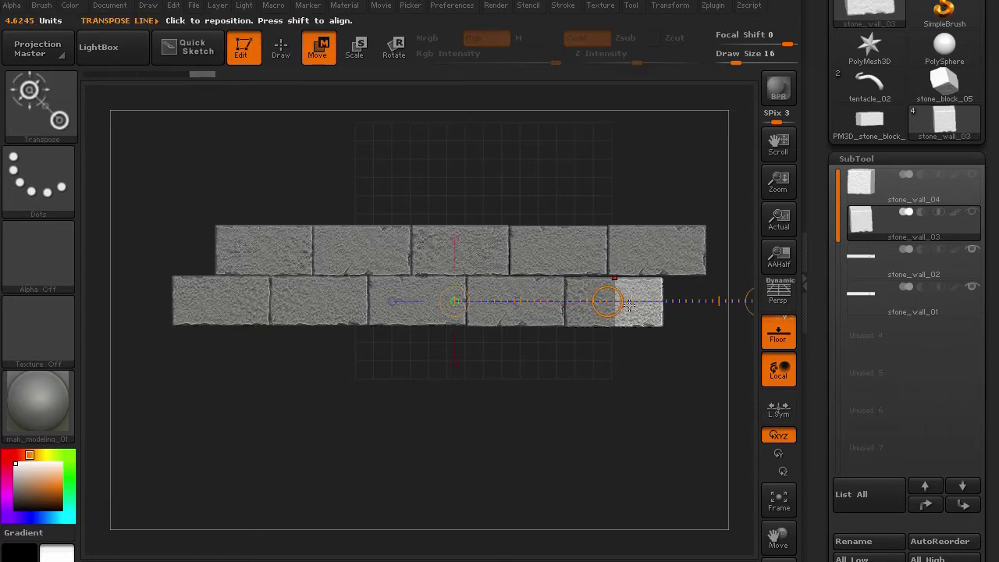
left_click_drag(641, 310, 648, 423)
left_click_drag(643, 376, 194, 314)
left_click_drag(277, 321, 196, 316)
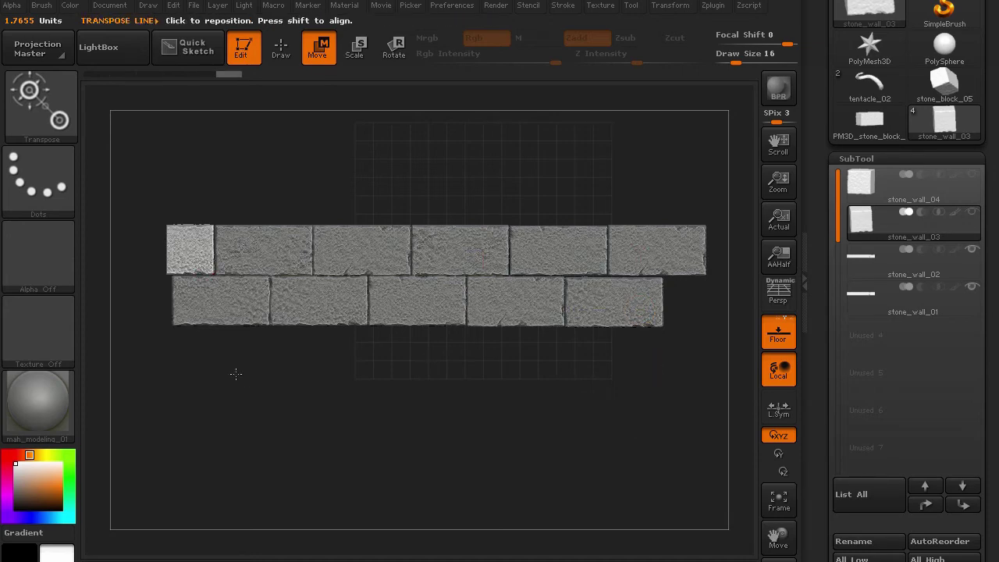
left_click_drag(198, 370, 498, 453, "alt")
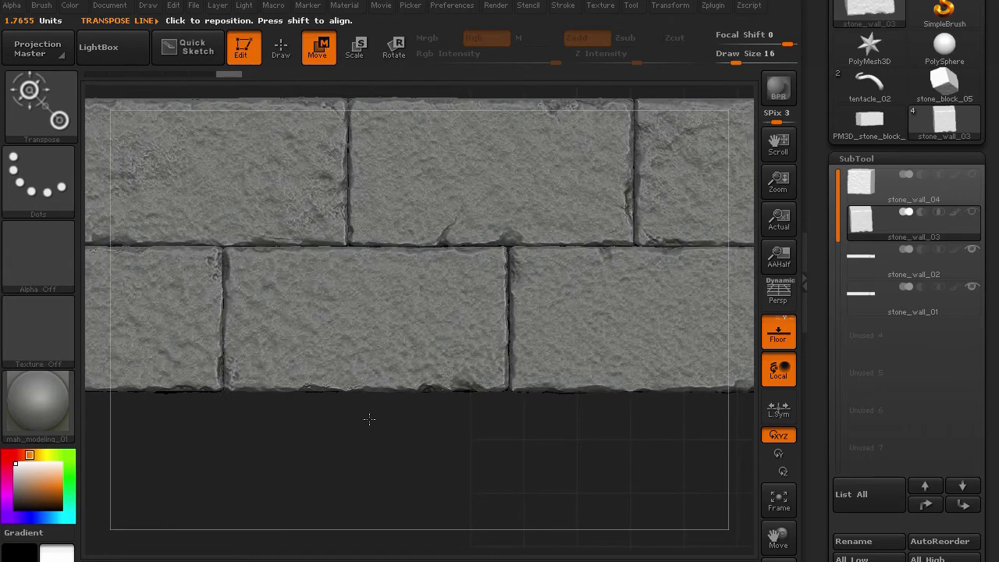
left_click_drag(370, 419, 773, 433, "alt")
left_click_drag(322, 209, 293, 272, "alt")
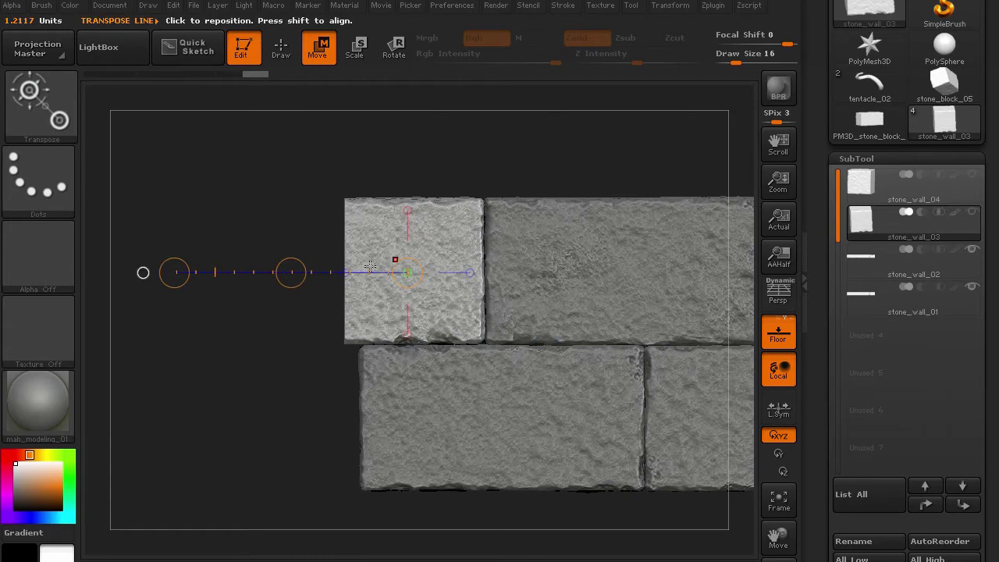
Step: Try to turn the half block around so its cut face meets the upper row, and slide it against the neighbouring block
left_click_drag(287, 238, 339, 243)
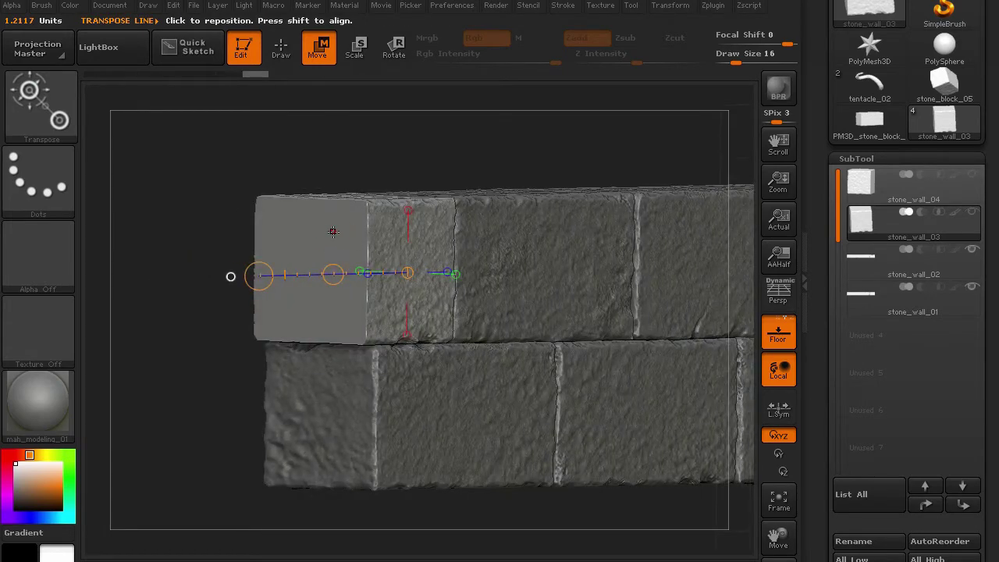
left_click_drag(201, 227, 389, 285)
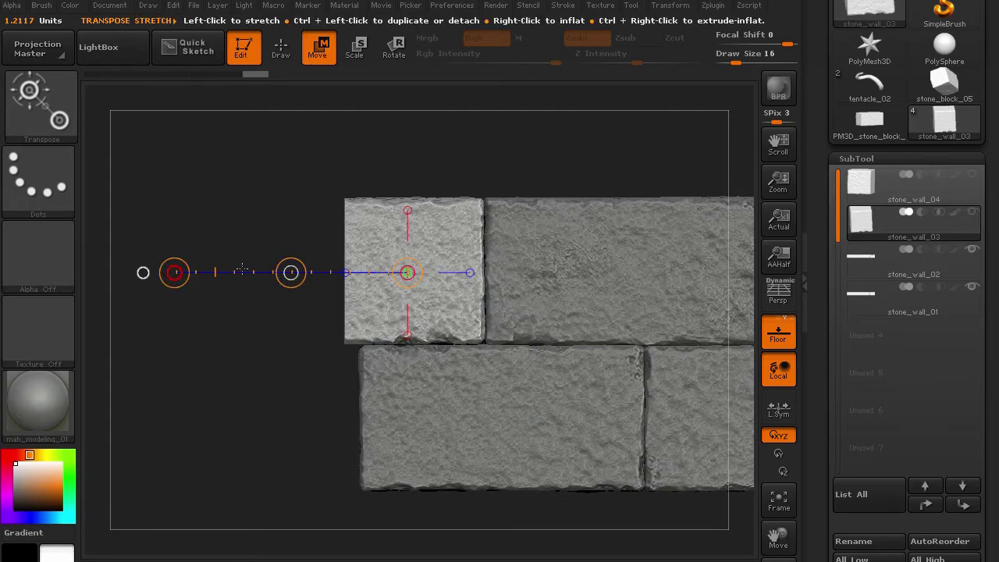
left_click(394, 48)
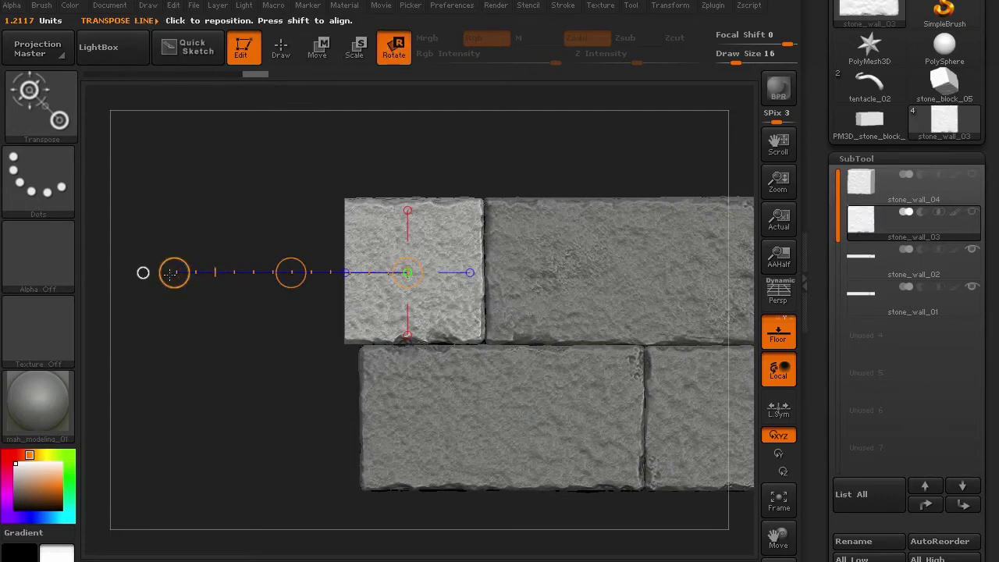
left_click_drag(174, 273, 549, 258)
key("w")
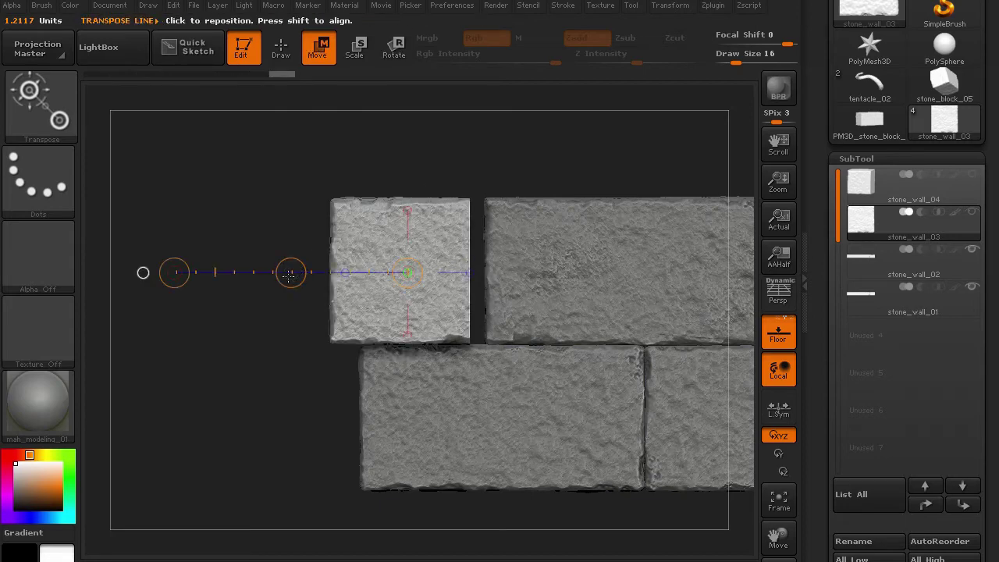
left_click_drag(289, 274, 306, 272)
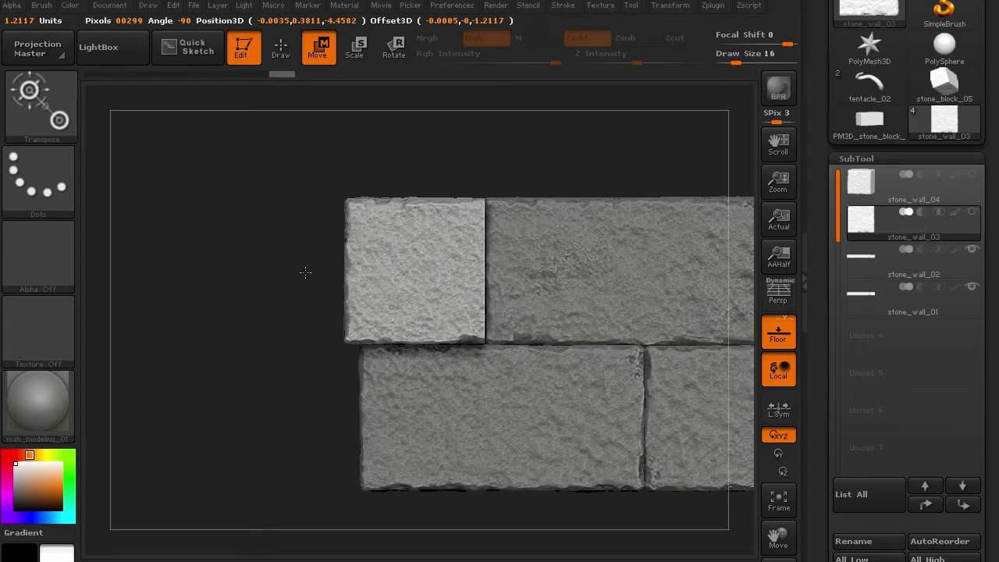
Step: Try to align the turned half block's depth with the upper row from a straight side view
left_click_drag(234, 380, 382, 381)
left_click_drag(188, 323, 188, 341)
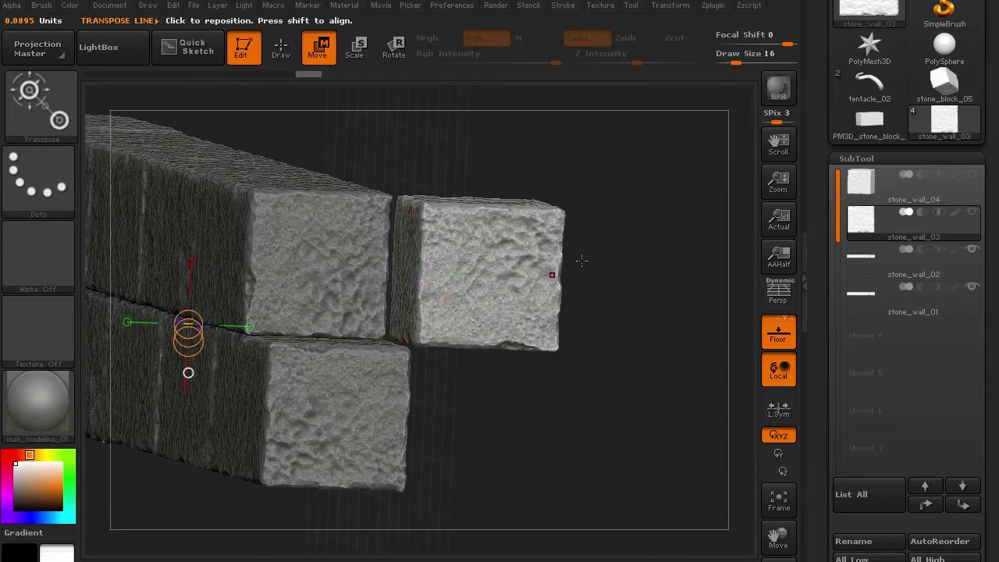
left_click_drag(582, 261, 542, 281, "shift")
left_click_drag(444, 268, 664, 268, "shift")
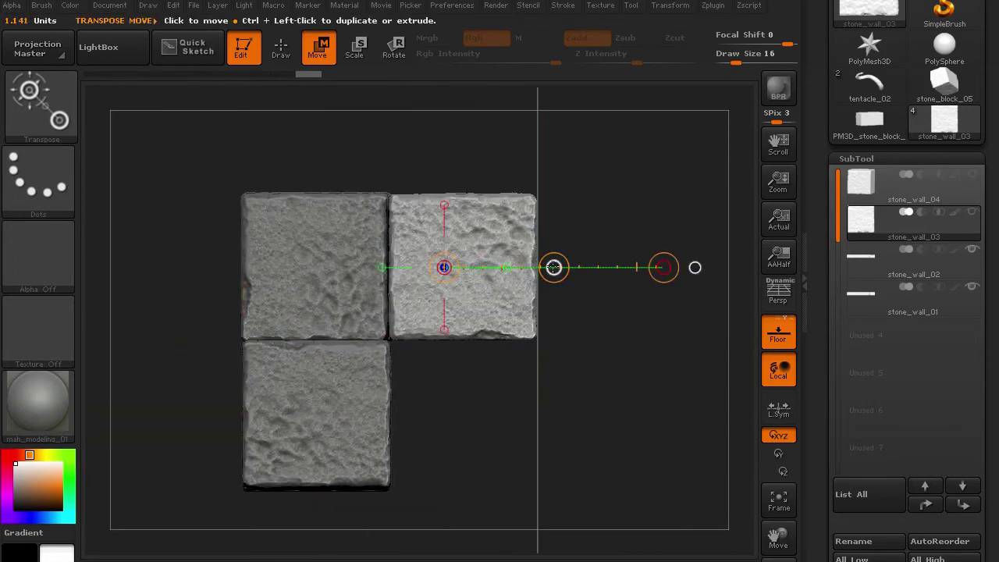
left_click_drag(554, 268, 407, 284)
left_click_drag(605, 380, 459, 383)
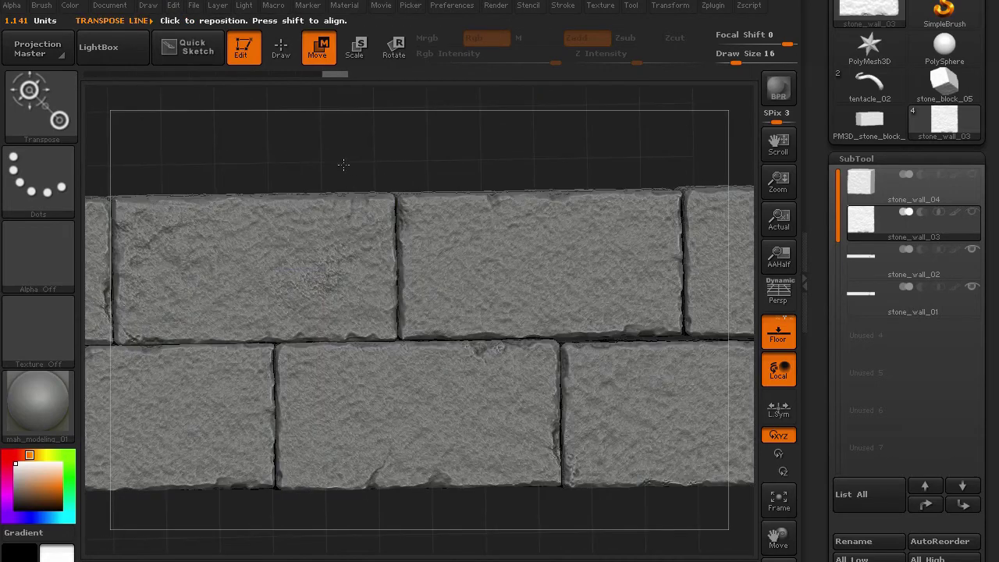
Step: Undo the half block's rotation and realignment so its cut face points outward at the end of the upper row again
left_click_drag(344, 164, 226, 117, "alt")
left_click_drag(226, 117, 428, 161, "shift")
left_click_drag(304, 167, 451, 169, "alt")
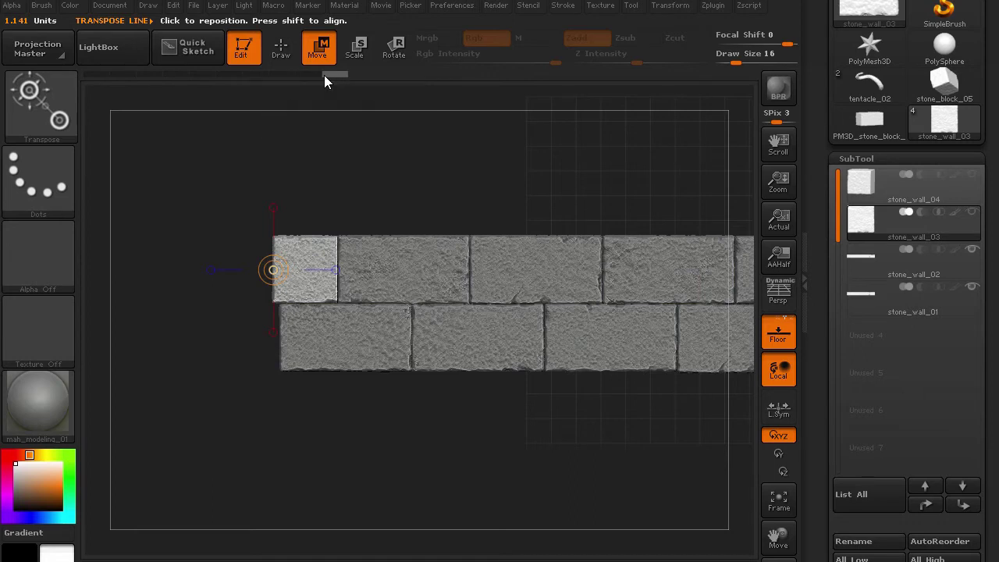
left_click_drag(324, 75, 264, 75)
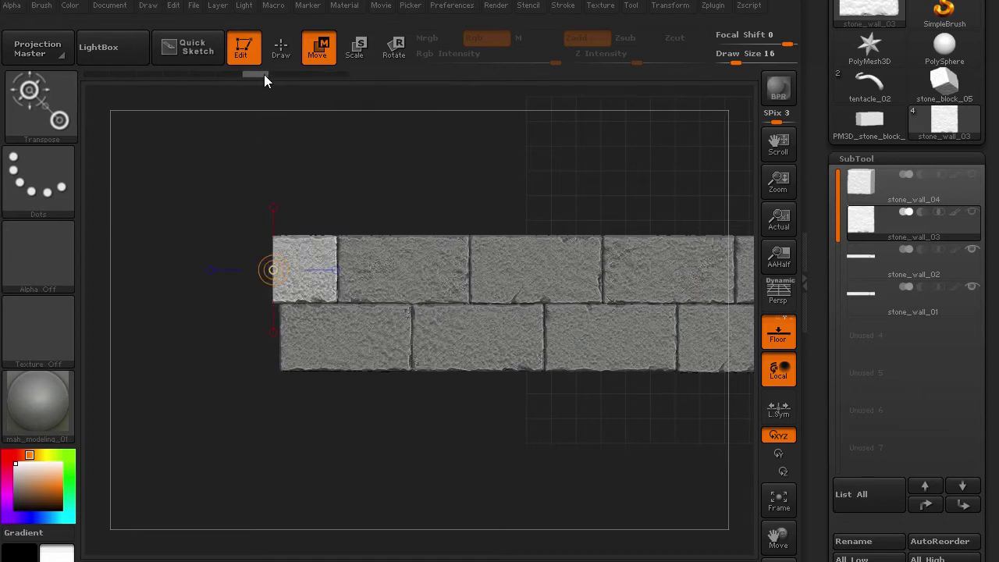
left_click_drag(219, 174, 234, 161)
mouse_move(302, 163)
left_mouse_down()
mouse_move(229, 259)
mouse_move(223, 239)
left_mouse_up()
left_click(283, 58)
left_click_drag(191, 372, 180, 382, "alt")
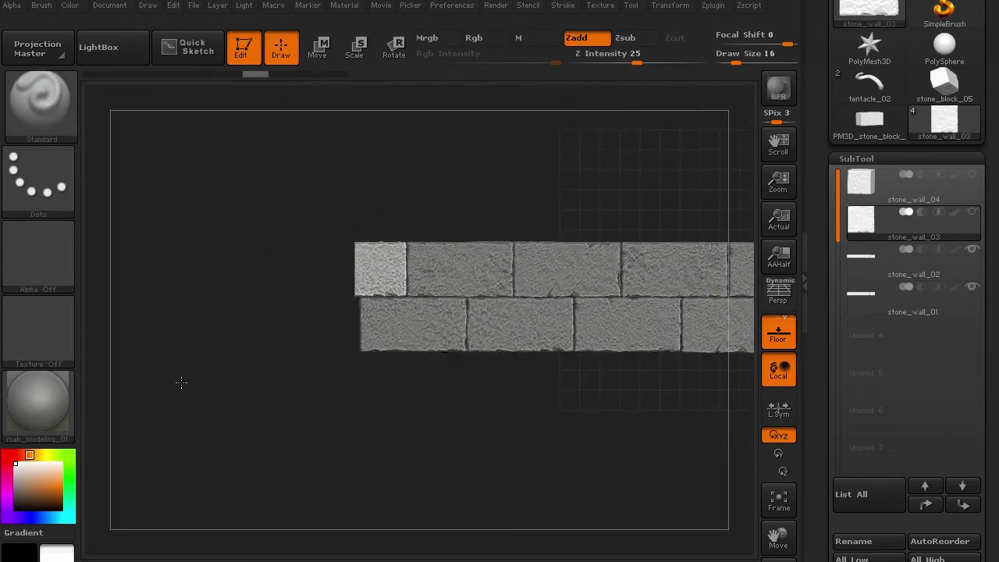
left_click_drag(472, 406, 263, 417, "alt")
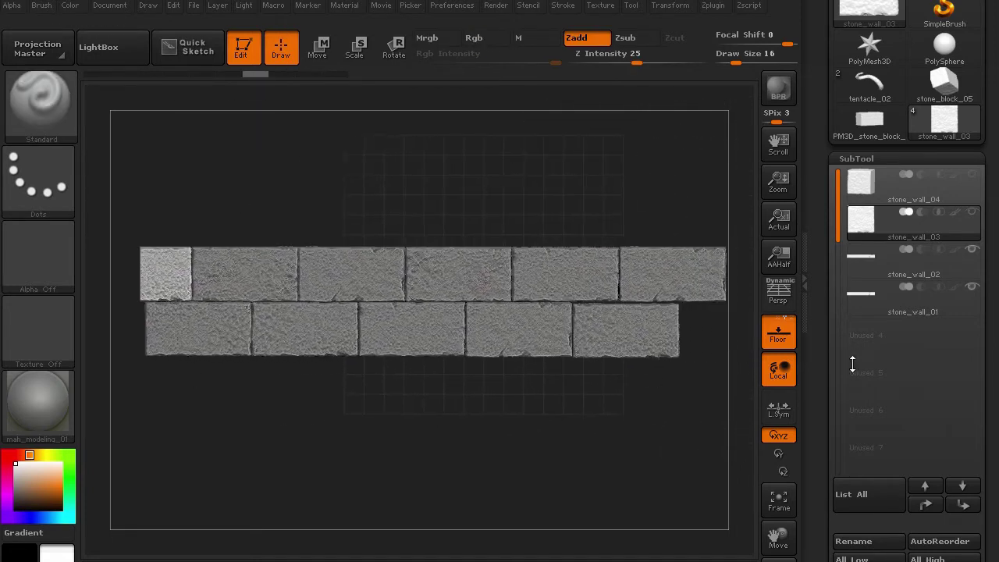
Step: Select the stone_wall_04 half block and move it to the right end of the lower row, against the last full block
left_click(929, 196)
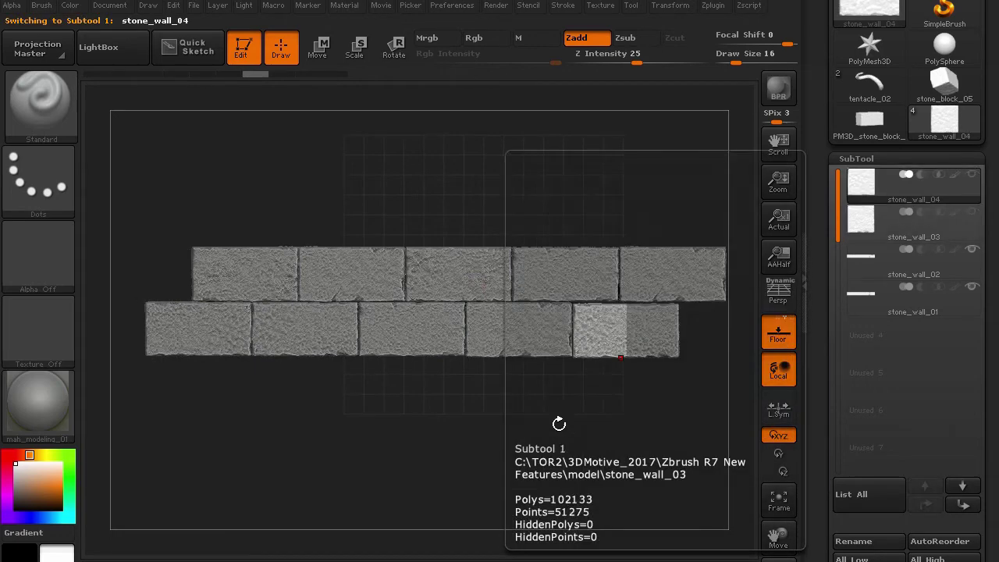
left_click_drag(529, 450, 369, 450, "alt")
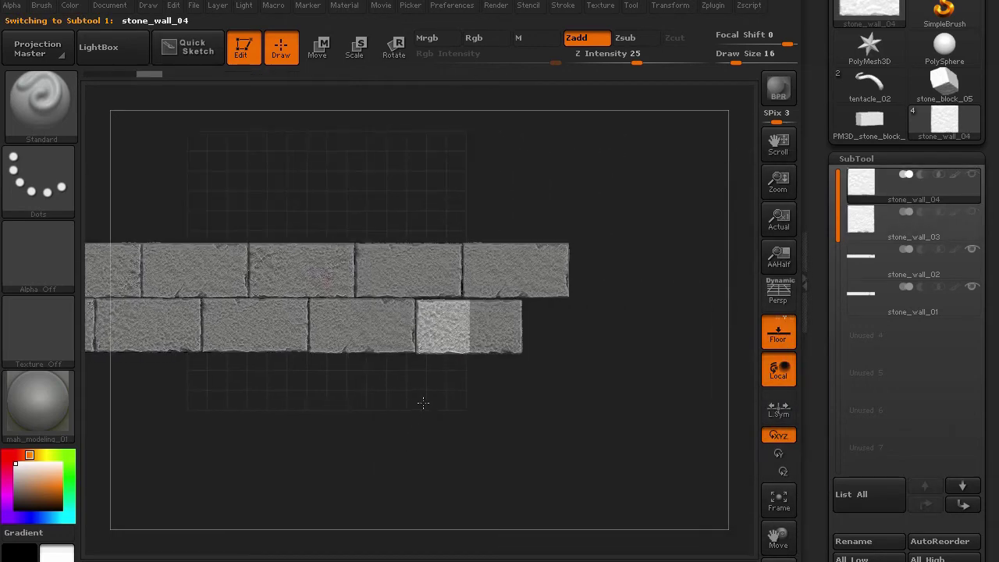
key("w")
left_click_drag(438, 328, 678, 331, "shift")
left_click_drag(567, 325, 664, 324)
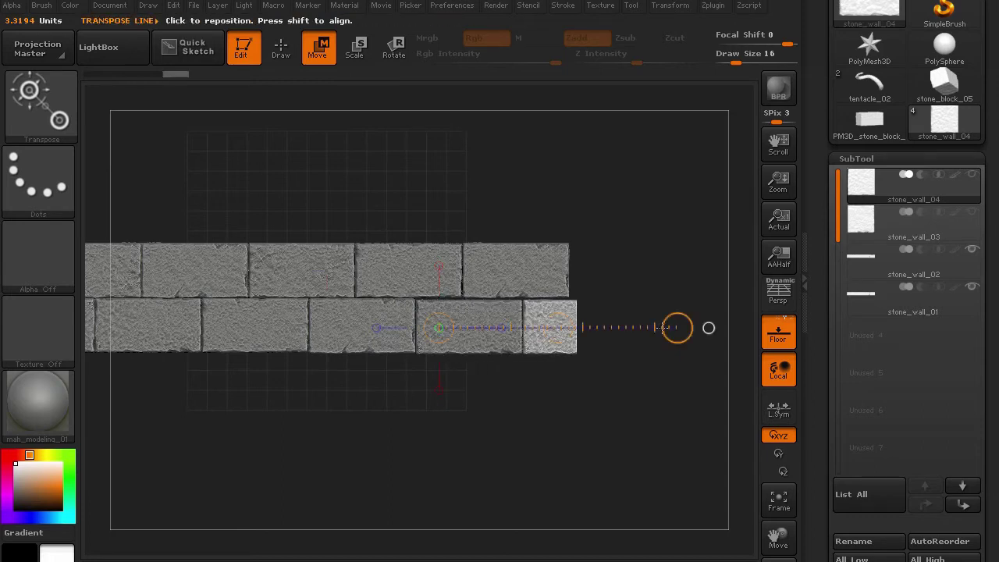
left_click_drag(501, 435, 453, 435)
left_click_drag(308, 449, 348, 439)
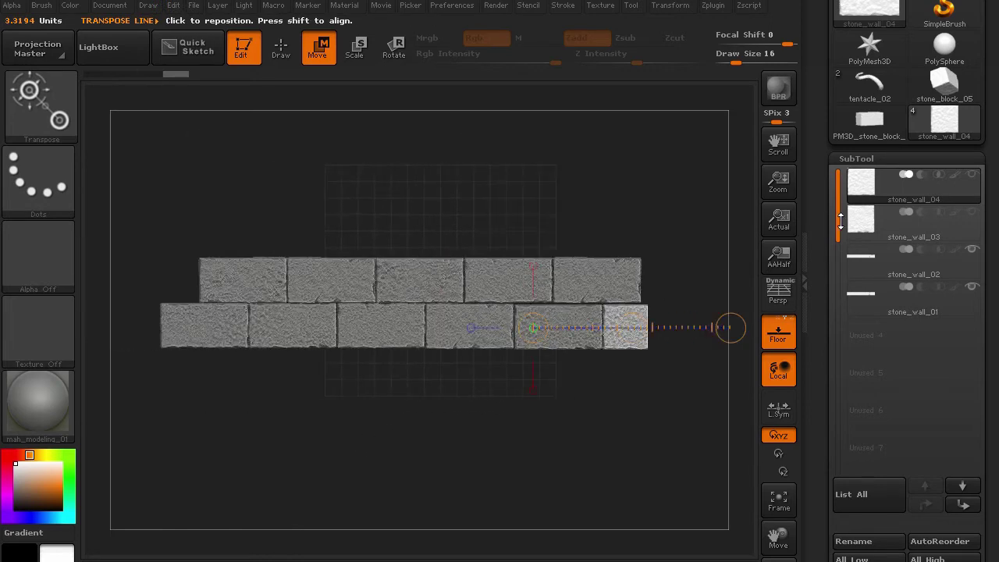
Step: Hide the stone_wall_01 row and keep only the stone_wall_02 row visible with the stone_wall_04 half block
left_click(972, 251)
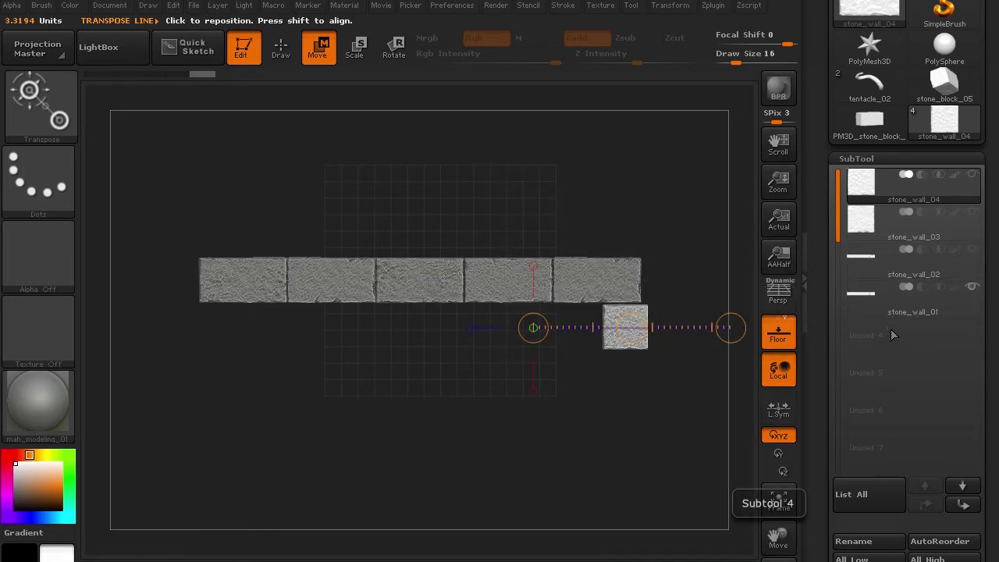
left_click(972, 289)
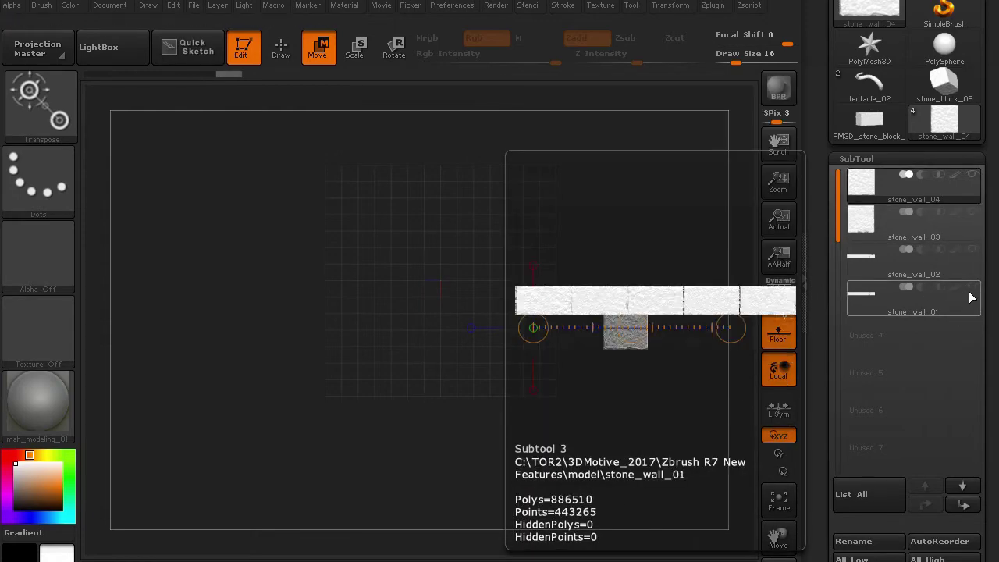
left_click(974, 290)
left_click(973, 290)
left_click(972, 250)
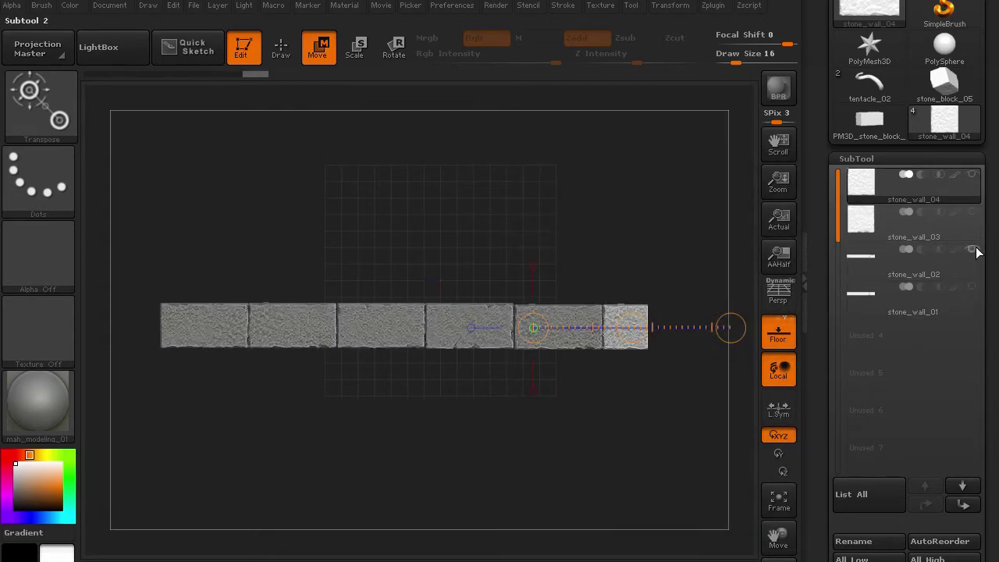
Step: Move stone_wall_02 directly below stone_wall_04 in the subtool order and select stone_wall_04
left_click(907, 270)
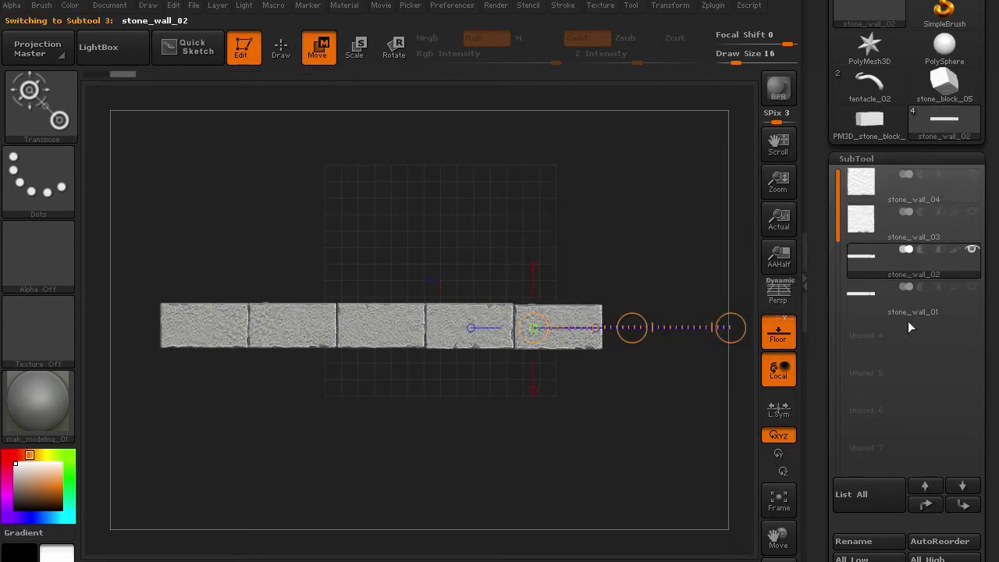
left_click(926, 506)
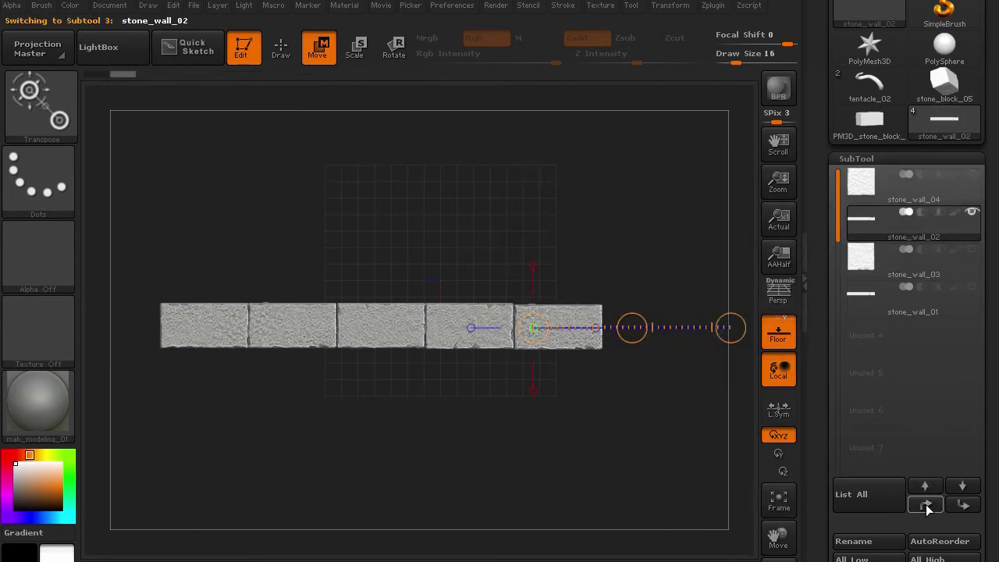
left_click(949, 196)
mouse_move(933, 235)
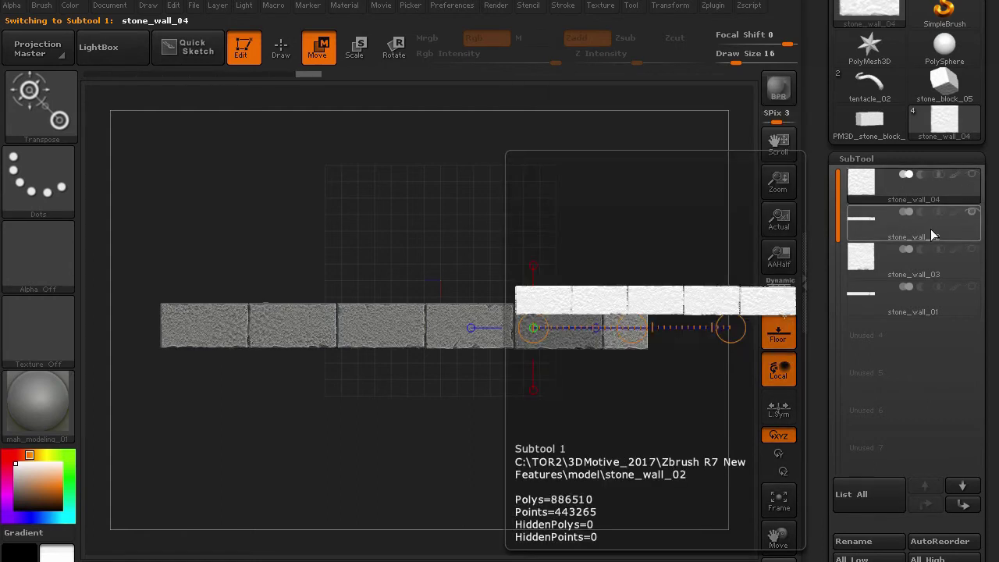
Step: Merge the stone_wall_04 half block down into the stone_wall_02 row and accept the non-undoable operation
mouse_move(439, 234)
left_mouse_down()
mouse_move(433, 242)
mouse_move(425, 232)
left_mouse_up()
scroll(837, 418, "down", 5)
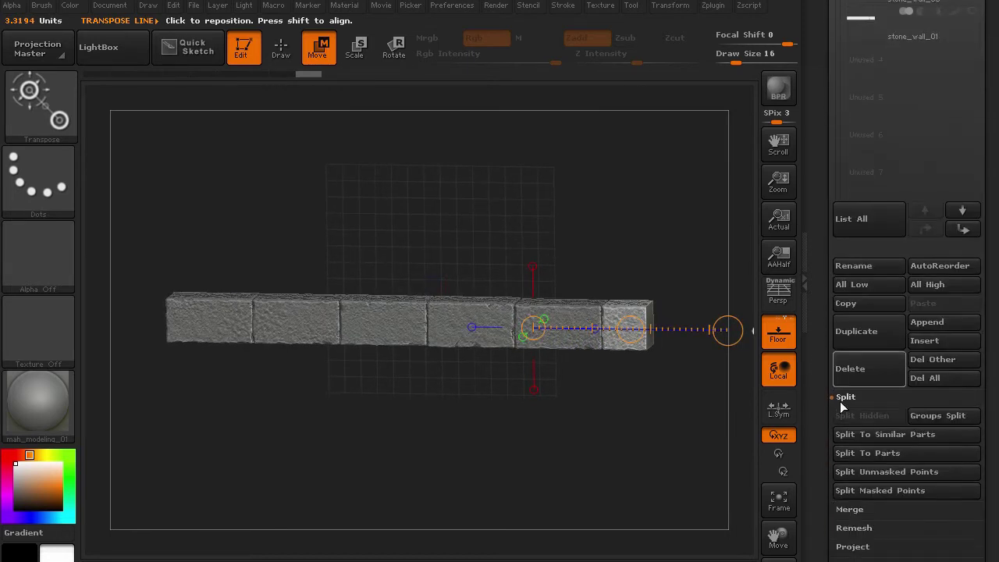
left_click(849, 418)
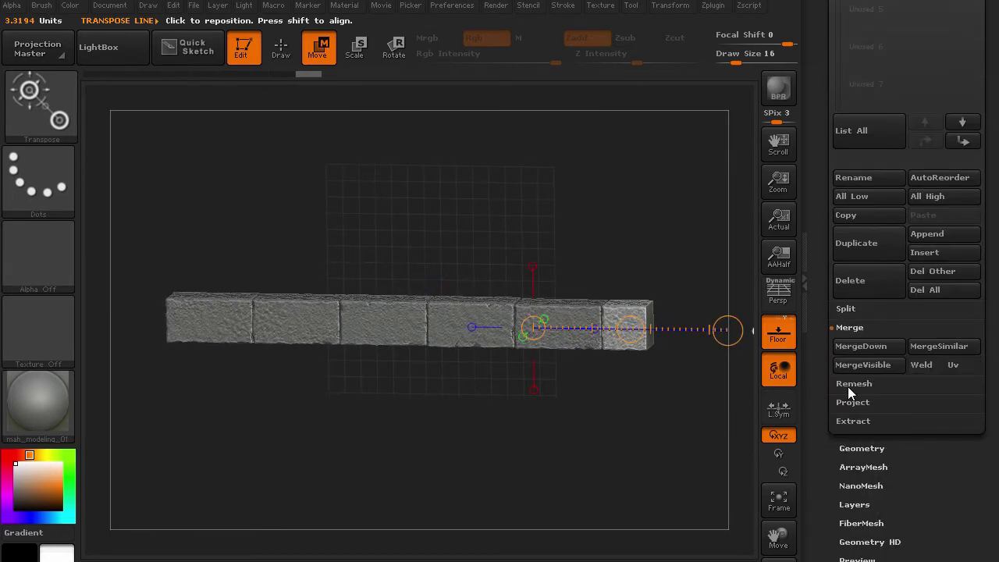
left_click(860, 348)
left_click(859, 381)
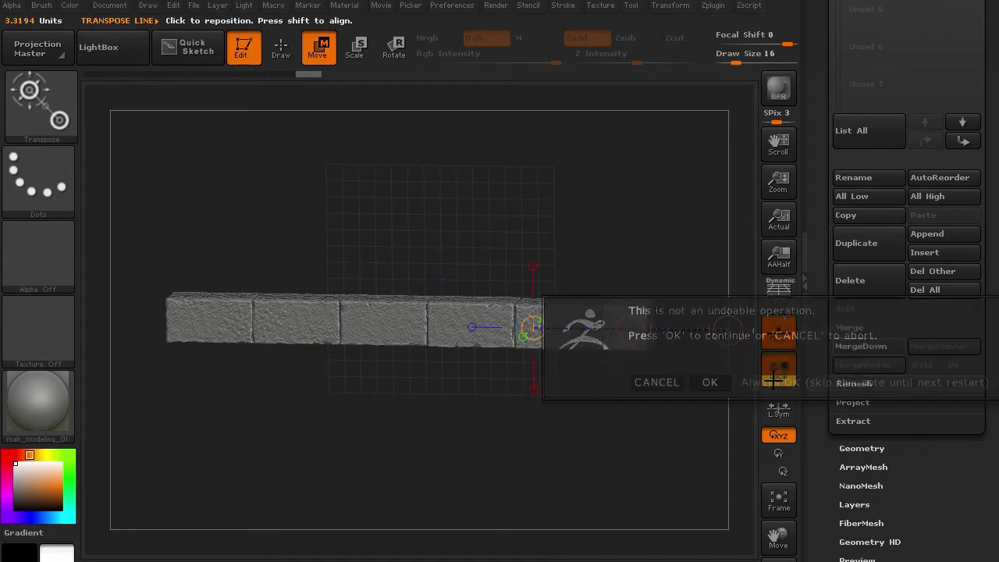
Step: Select the stone_wall_01 row, reorder it above stone_wall_03, and move it back below that half block
scroll(819, 328, "up", 5)
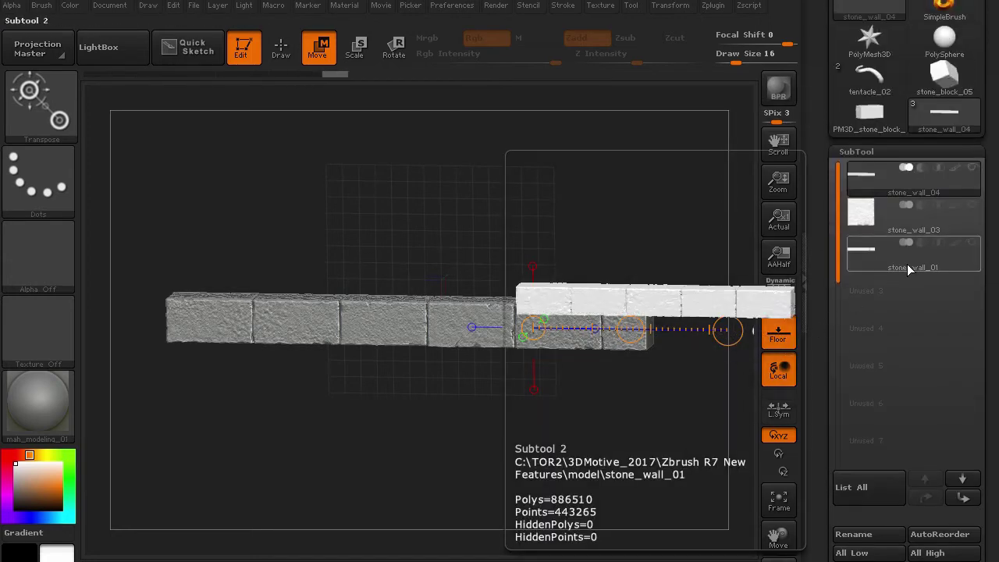
left_click(907, 264)
left_click_drag(830, 436, 821, 373)
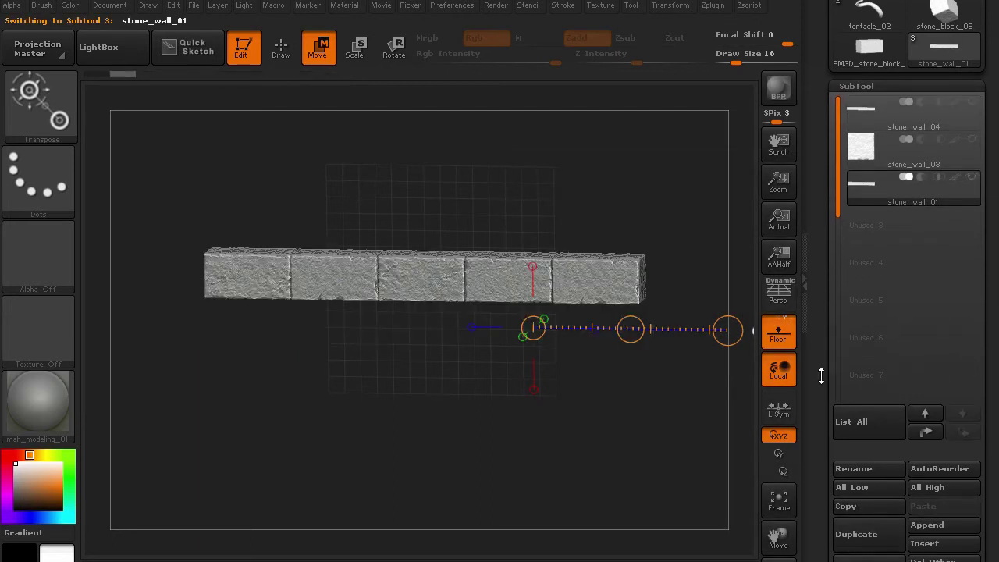
left_click(925, 428)
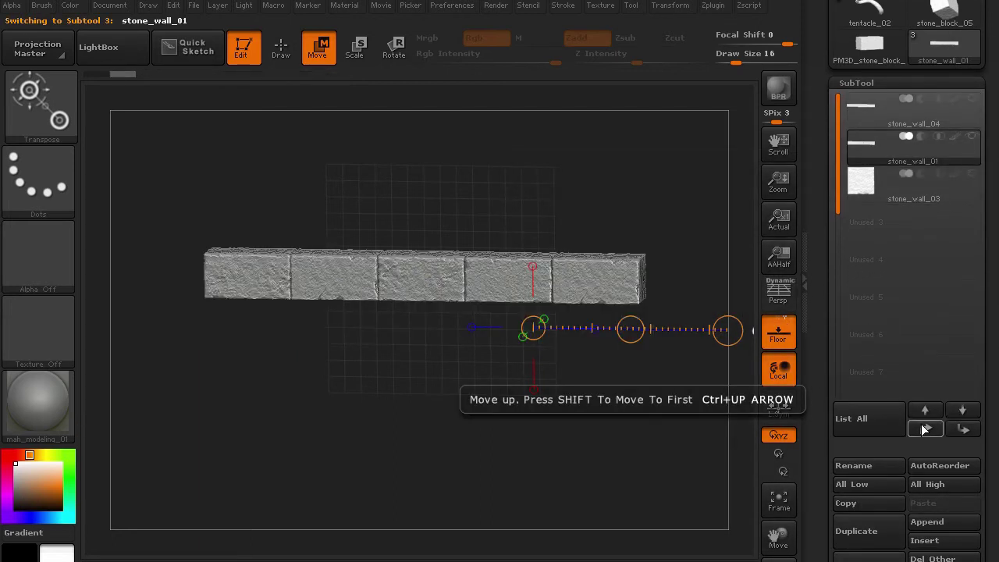
left_click(959, 407)
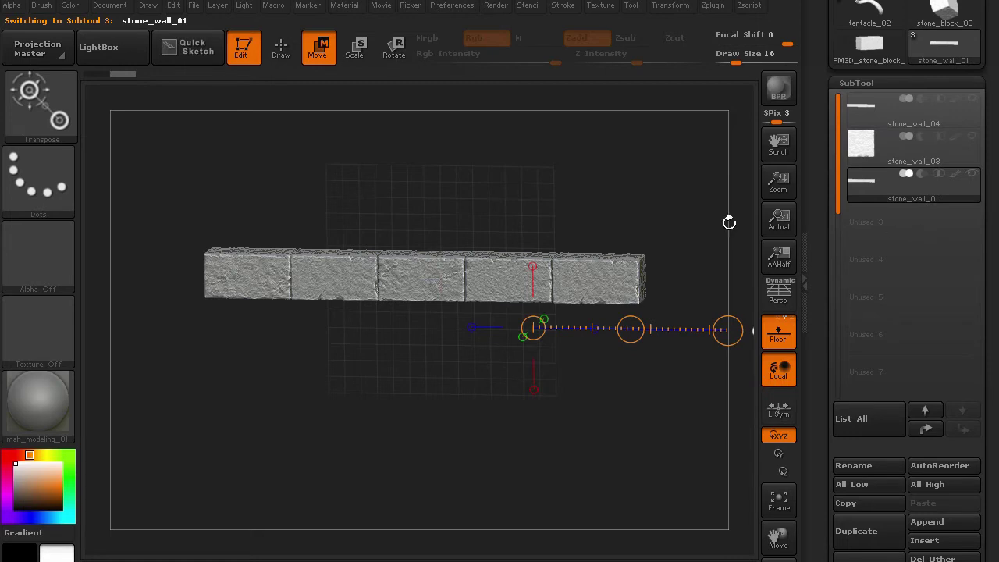
Step: Select the stone_wall_03 half block and merge it down into the stone_wall_01 row
left_click_drag(570, 173, 576, 199)
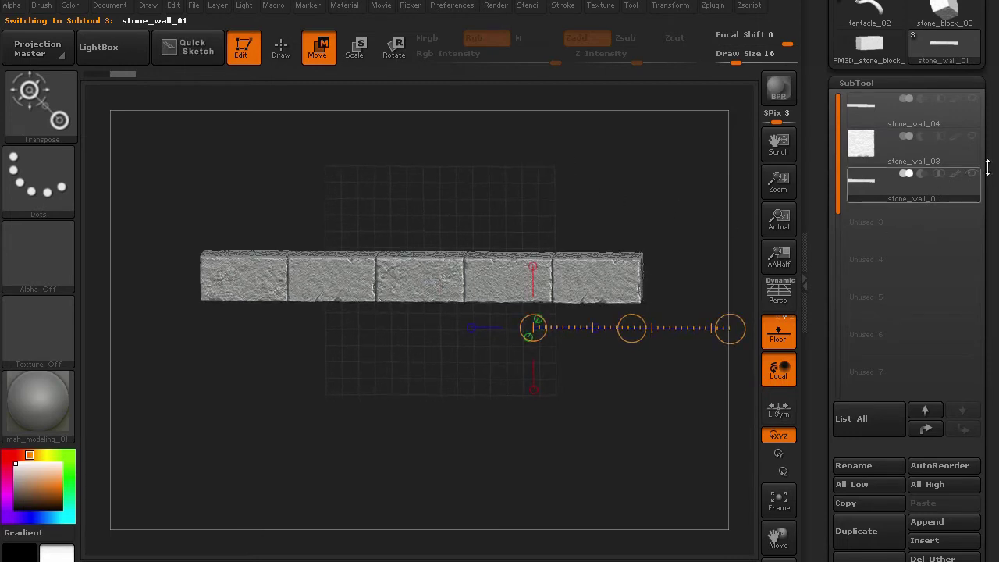
left_click(963, 162)
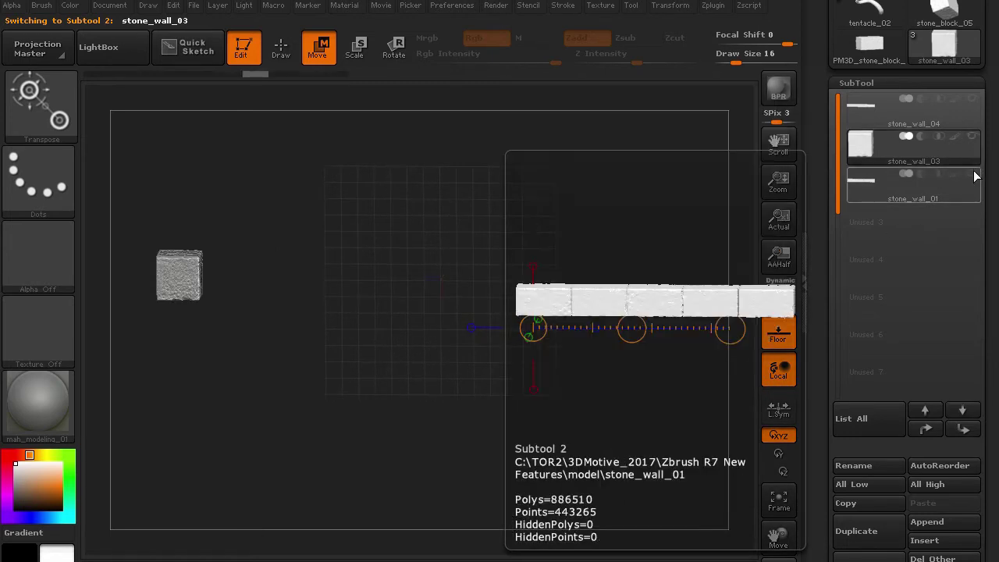
left_click_drag(816, 422, 821, 336)
left_click(854, 370)
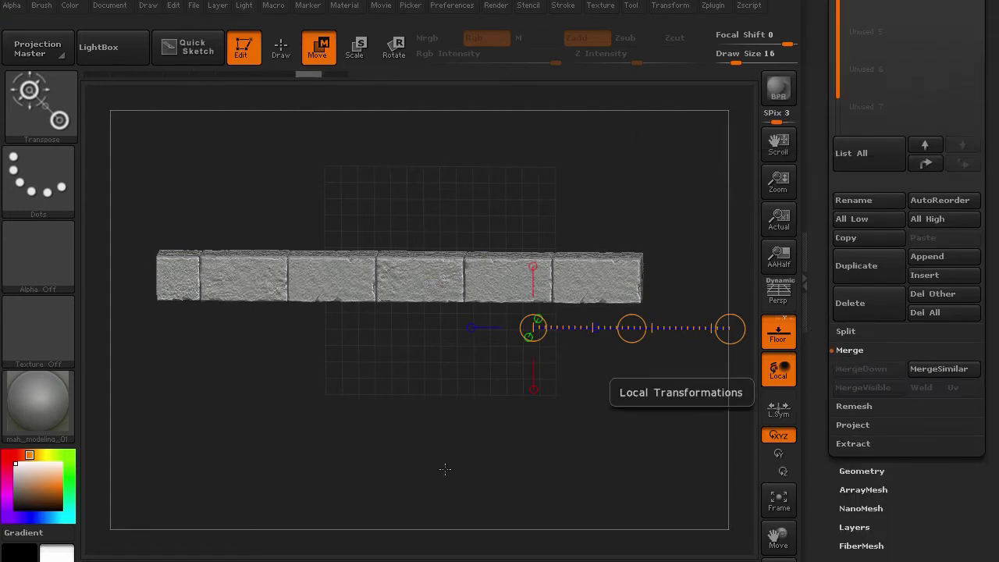
left_click_drag(993, 152, 989, 234)
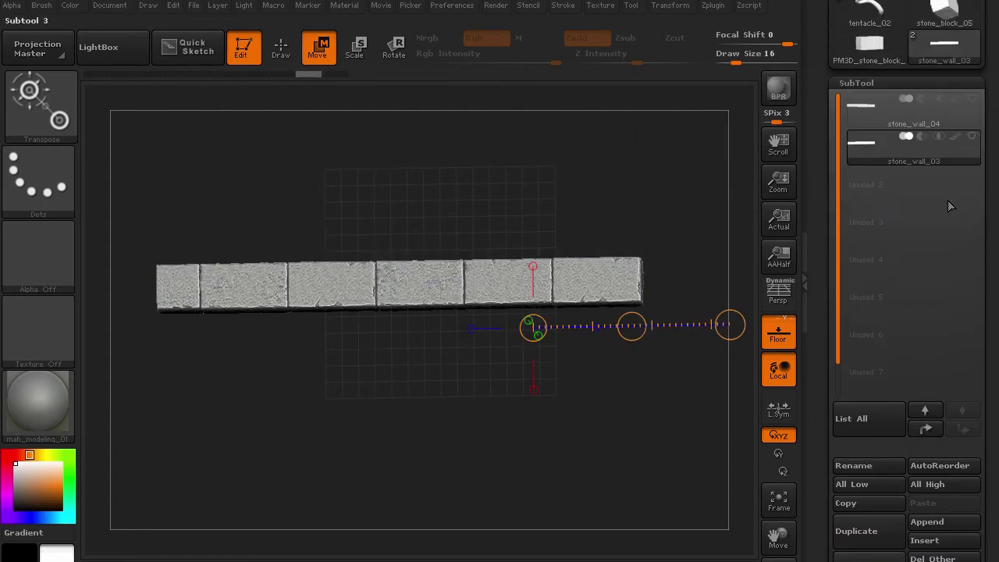
Step: Select the stone_wall_04 row, make both rows visible, and check how they stack from an angle and from the front
left_click(945, 115)
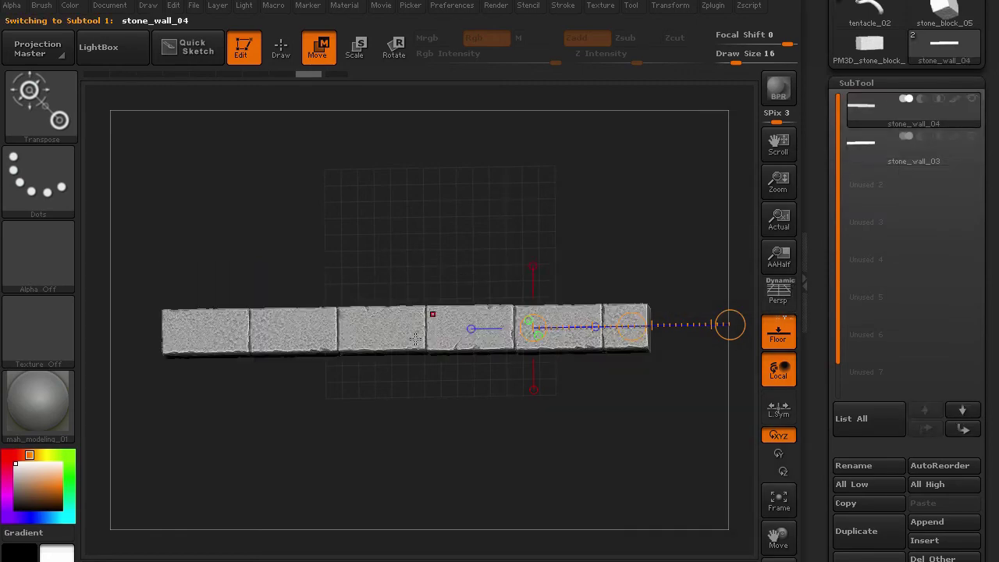
left_click(972, 99)
left_click_drag(271, 223, 262, 344)
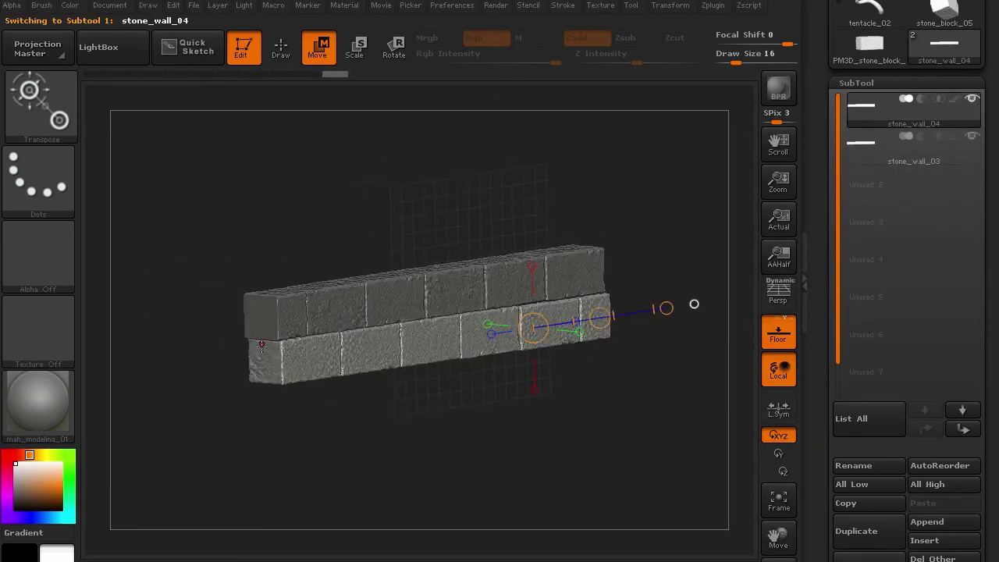
left_click_drag(483, 194, 414, 196)
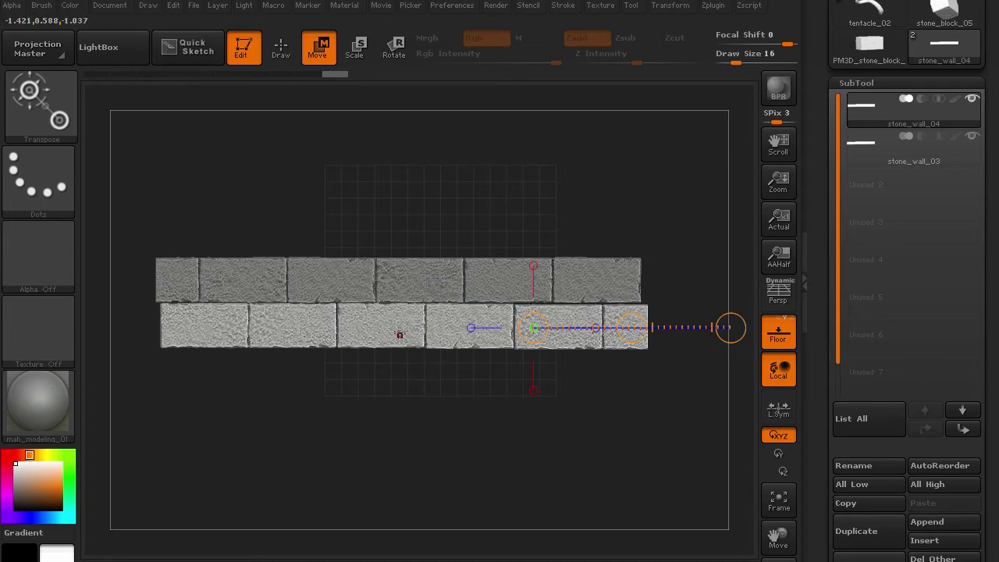
Step: Duplicate the bottom stone_wall_04 row and move the copy straight up to form a third row above the other two
left_click_drag(400, 334, 404, 451)
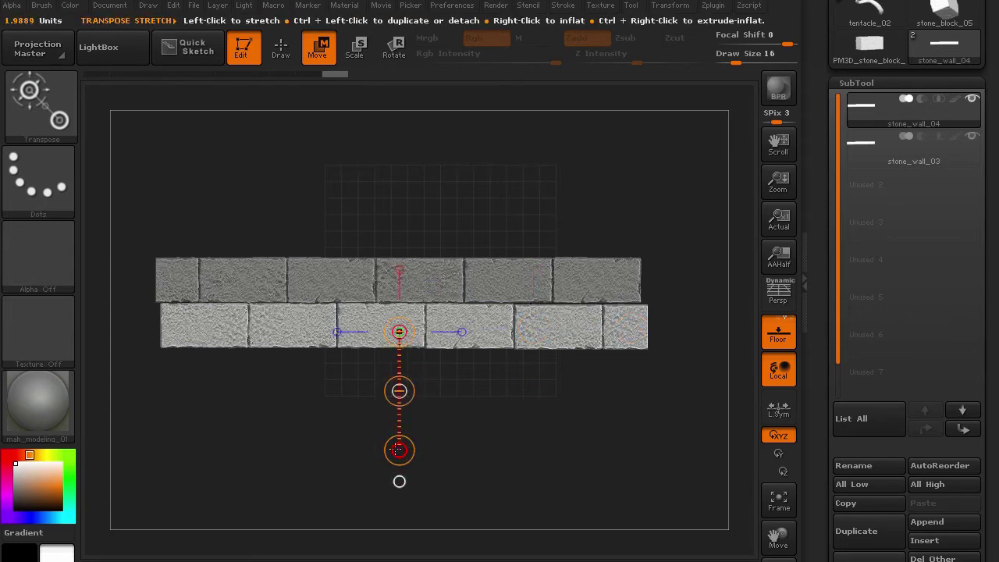
left_click(856, 531)
left_click_drag(399, 390, 402, 301)
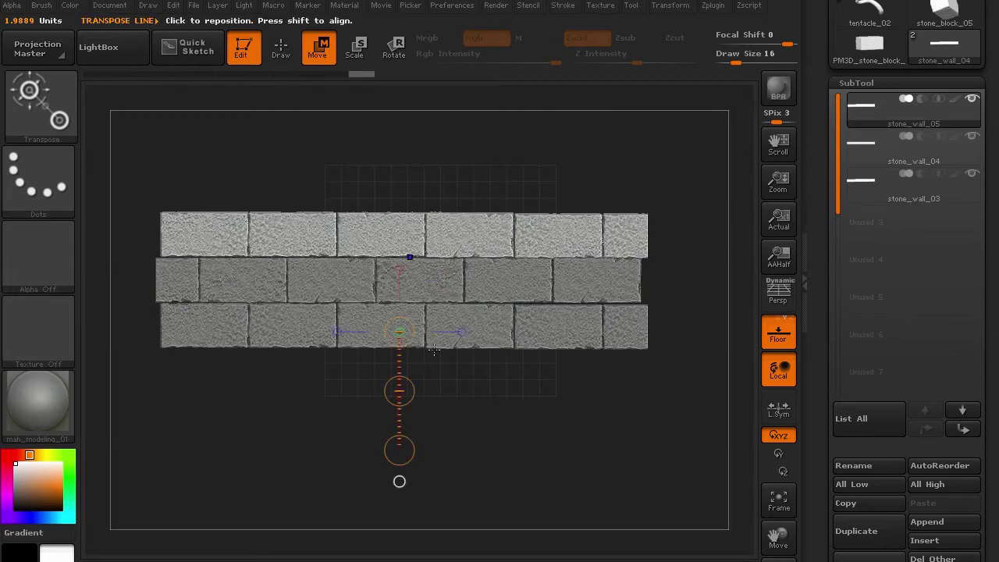
Step: Rotate the duplicated top row about its long axis so a different block face points to the front
left_click_drag(563, 428, 223, 414)
mouse_move(417, 236)
left_mouse_down()
mouse_move(567, 237)
mouse_move(482, 175)
mouse_move(418, 169)
left_mouse_up()
key("r")
left_click_drag(199, 268, 362, 277)
left_click_drag(245, 435, 465, 442, "alt")
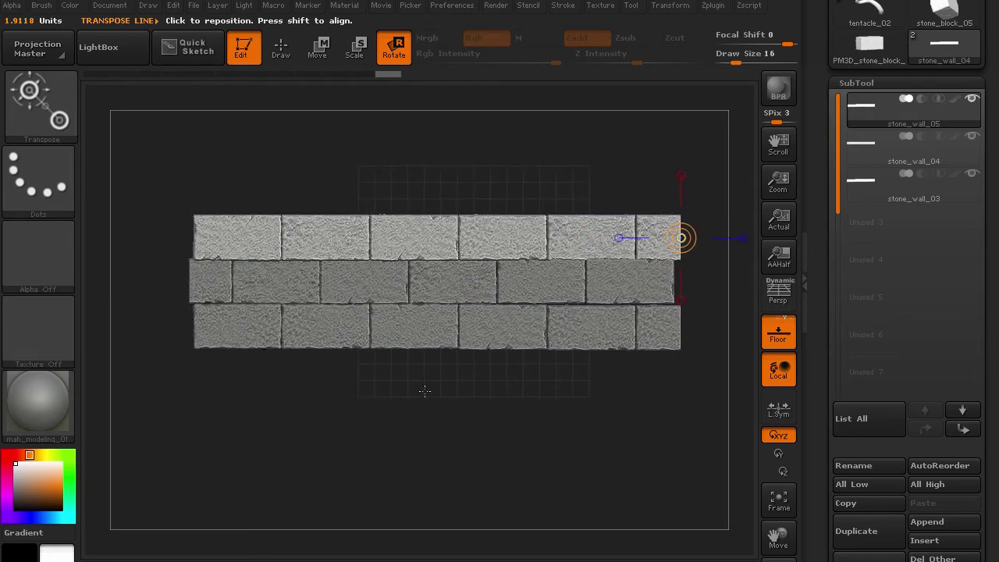
Step: Shift the top row slightly in depth in the end view to line it up with the rows below
left_click_drag(339, 420, 336, 374)
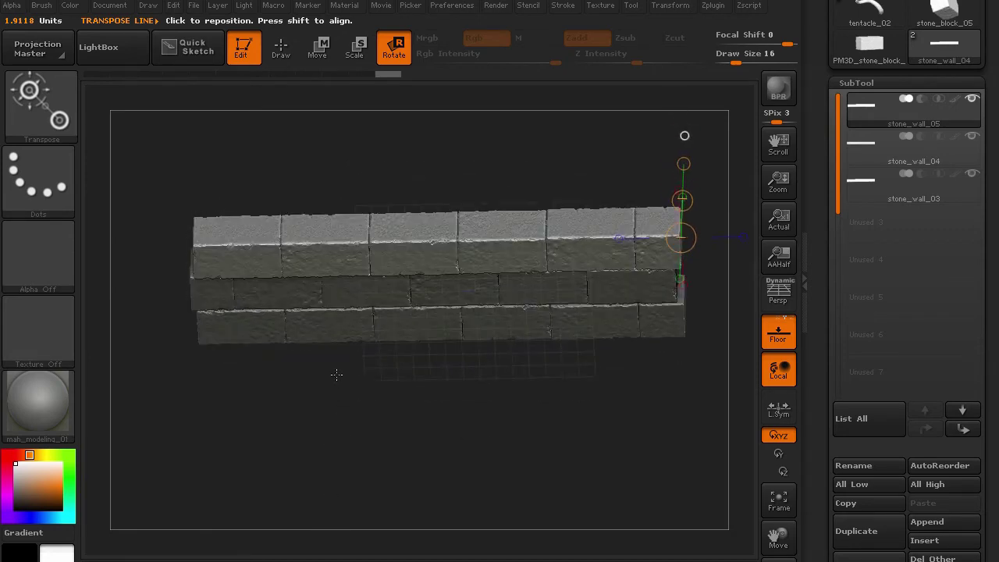
left_click_drag(345, 414, 392, 461)
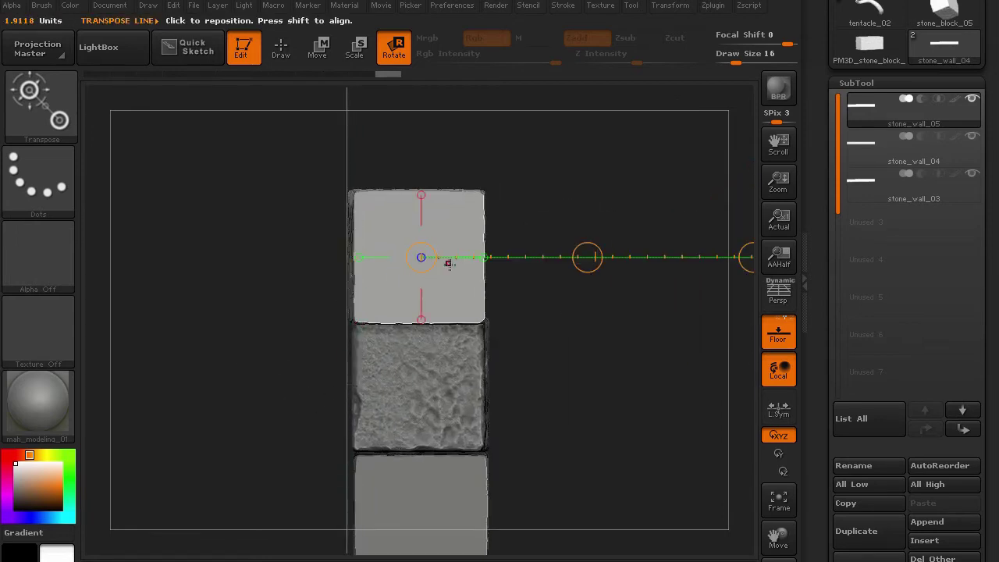
key("w")
left_click_drag(587, 254, 590, 253)
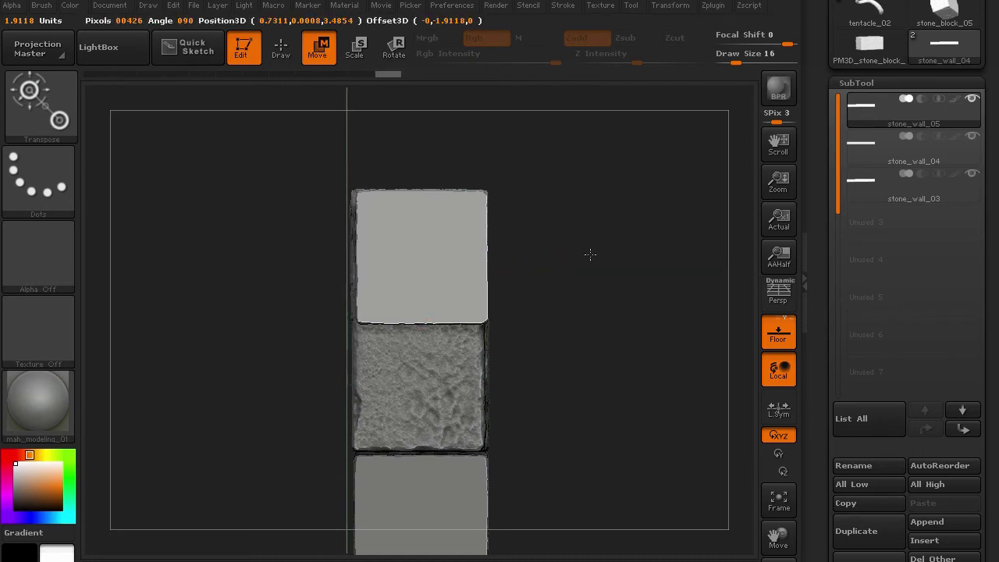
left_click_drag(590, 255, 591, 254)
Step: Raise the top row slightly along a vertical transpose line so it no longer overlaps the middle row
left_click_drag(261, 375, 309, 439, "alt")
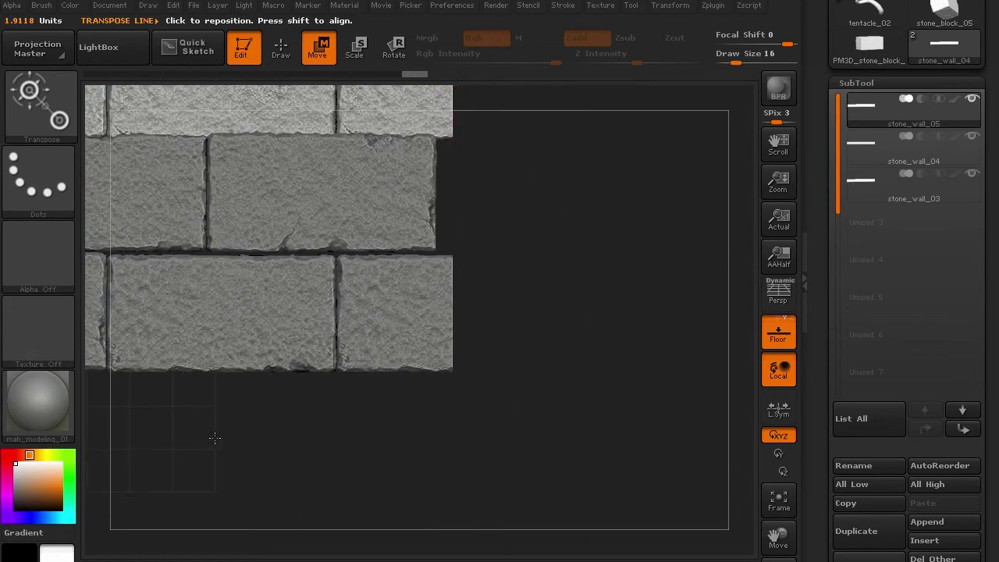
left_click_drag(215, 438, 474, 337, "shift")
left_click_drag(460, 434, 407, 534, "alt")
left_click_drag(389, 249, 389, 146, "shift")
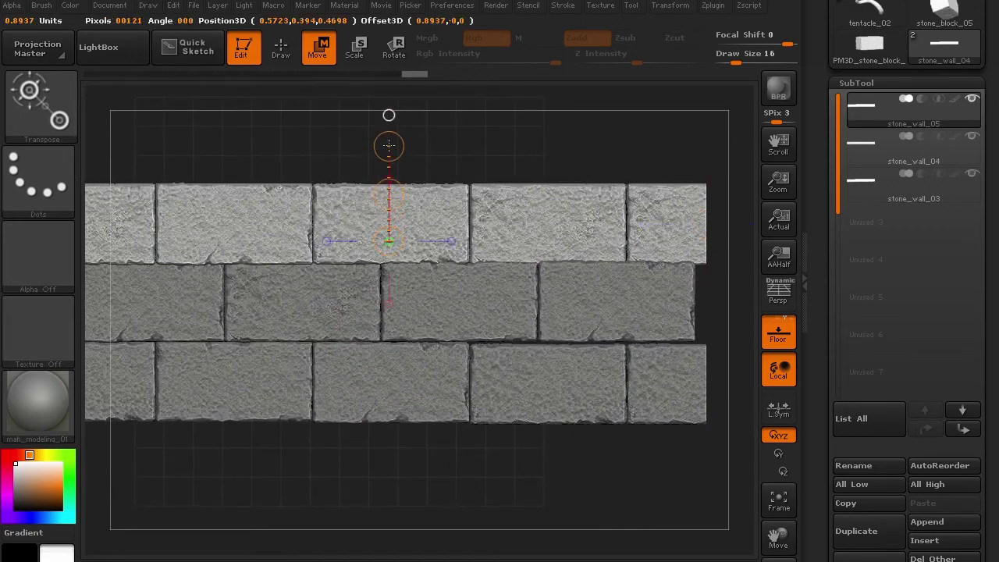
left_click_drag(384, 193, 385, 189)
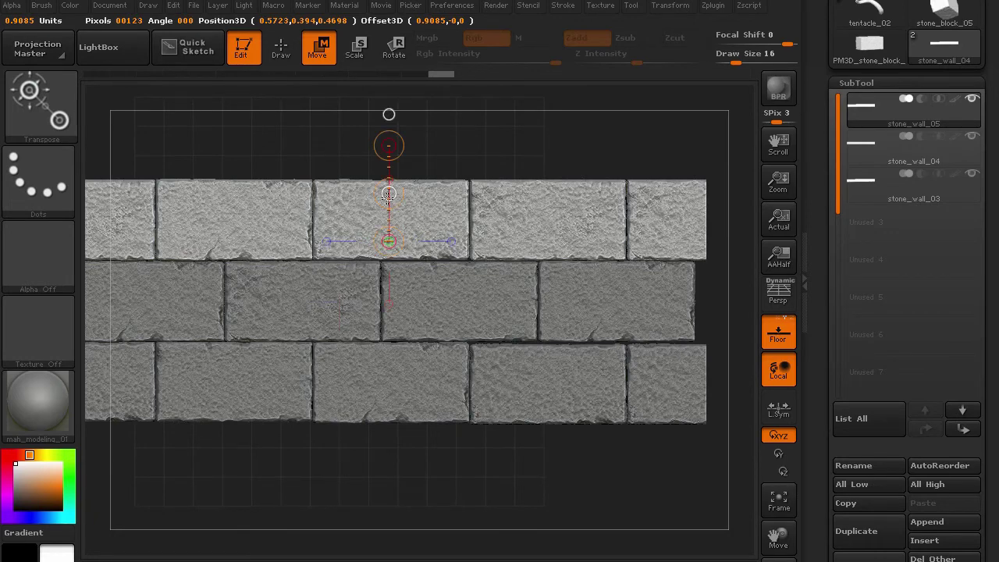
Step: Switch to the bottom stone_wall_04 row and isolate its two right-end blocks using SelectRect selection
left_click_drag(365, 260, 483, 422)
left_click_drag(303, 411, 281, 412, "alt")
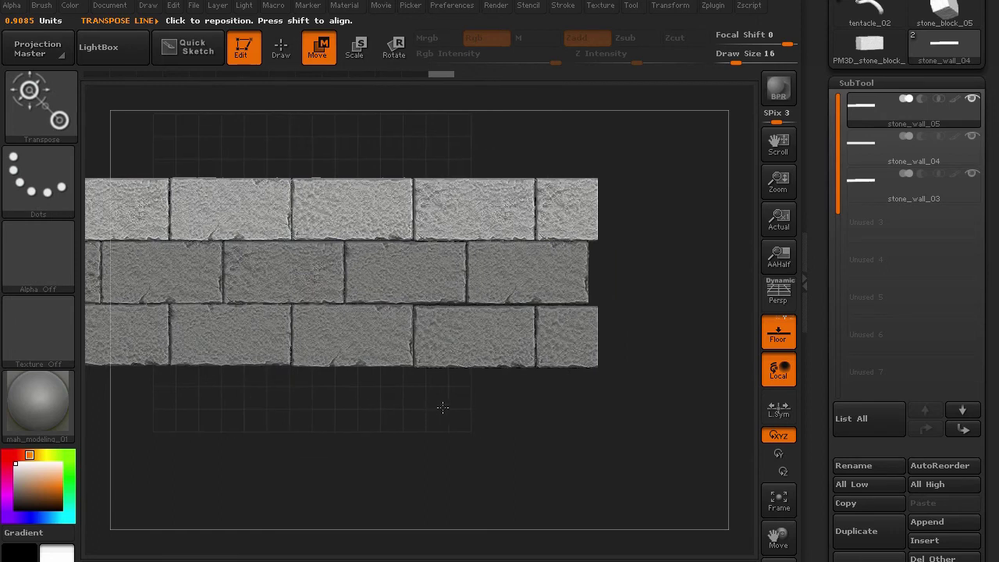
key("Down")
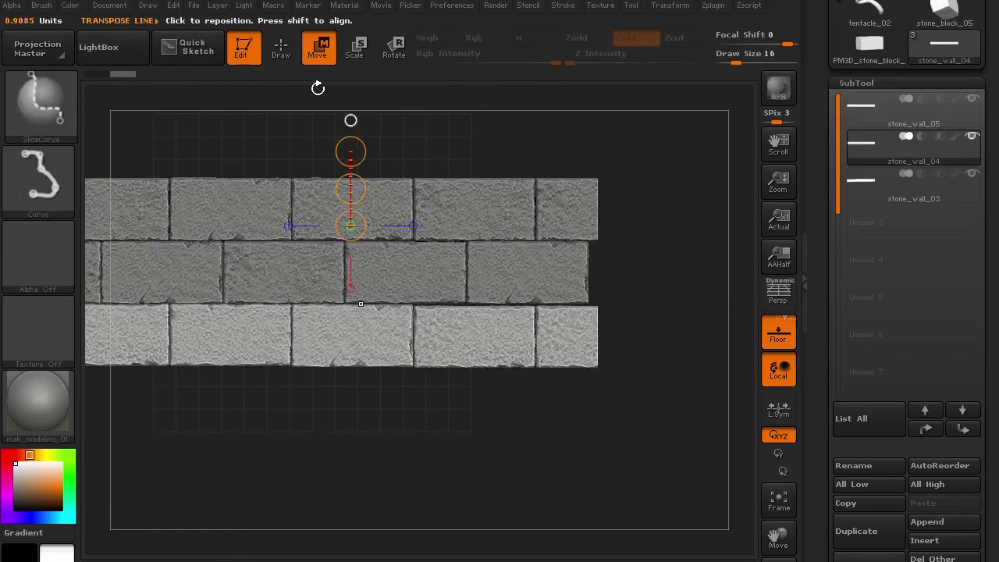
left_click(282, 51)
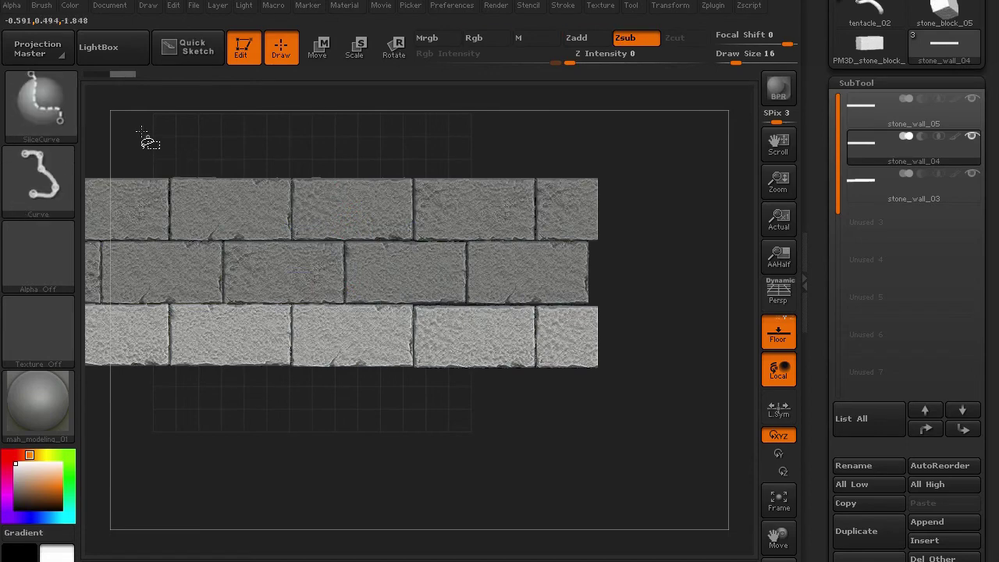
left_click(70, 103)
left_click(150, 113)
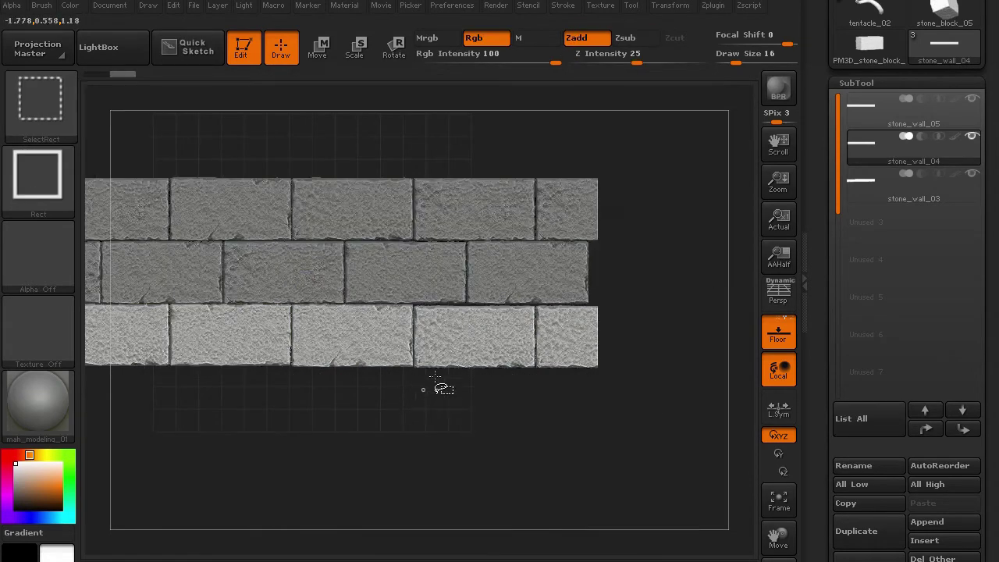
left_click(451, 334, "ctrl+shift")
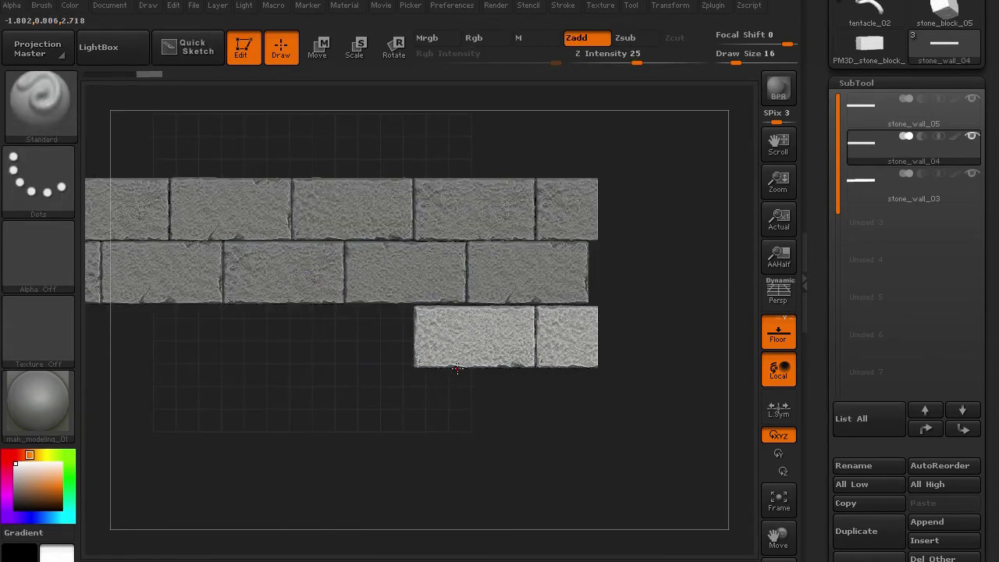
Step: Nudge the two isolated blocks up to close the gap under the middle row, and unhide the rest of the row
key("w")
left_click_drag(484, 342, 485, 189)
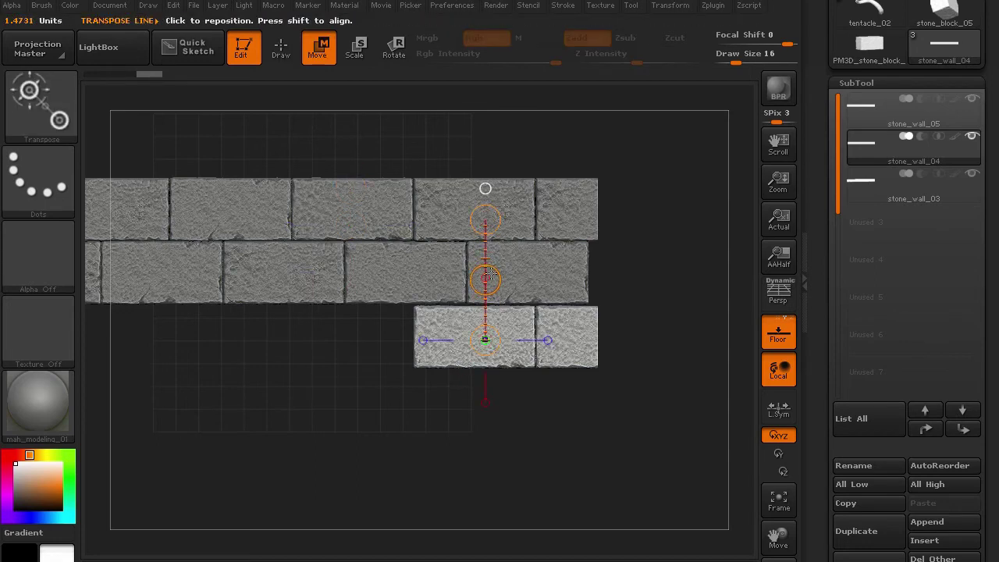
left_click_drag(487, 278, 486, 278)
left_click(434, 412, "ctrl+shift")
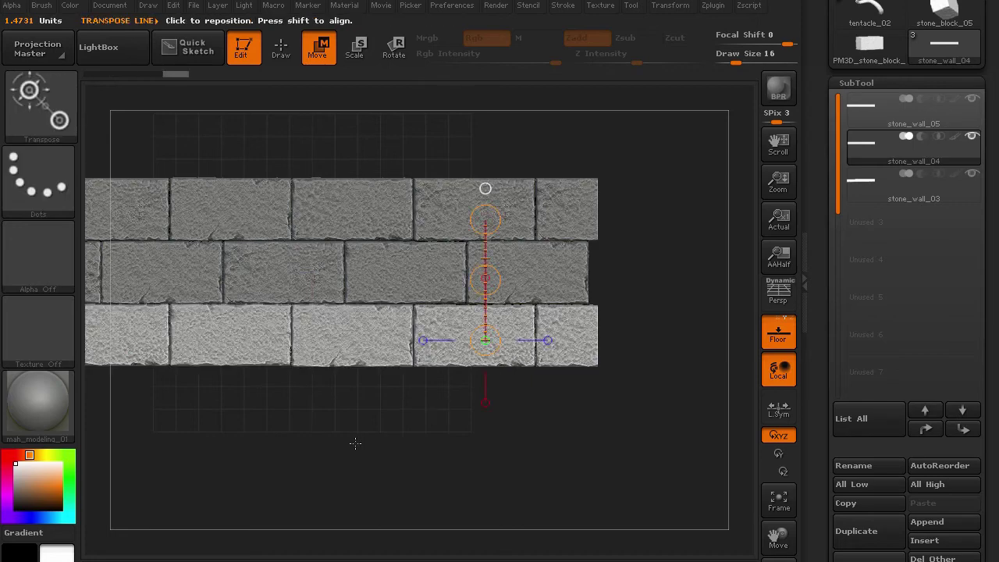
key("f")
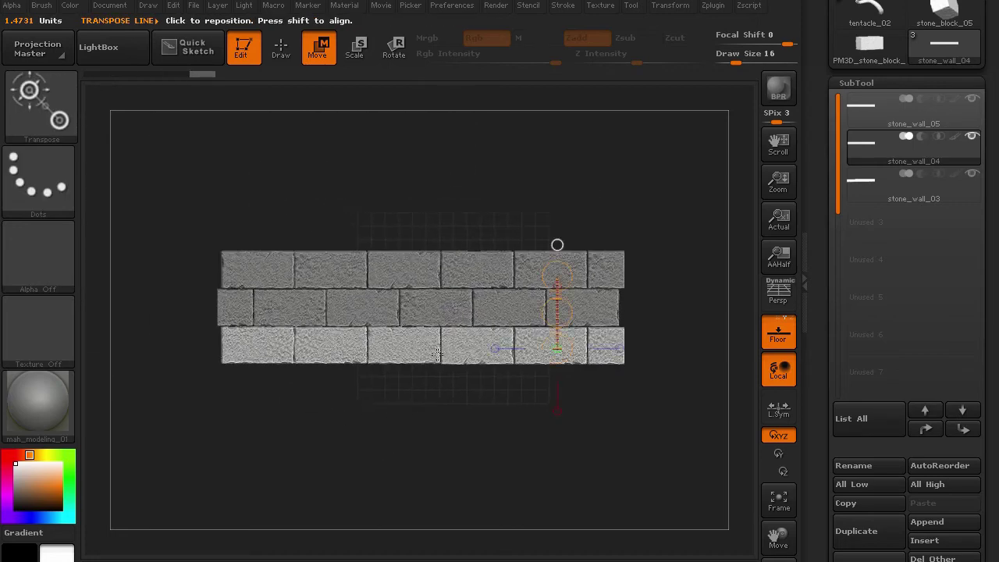
Step: Duplicate the middle stone_wall_03 row and move the copy straight up above the top row as a fourth row
left_click(437, 313, "alt")
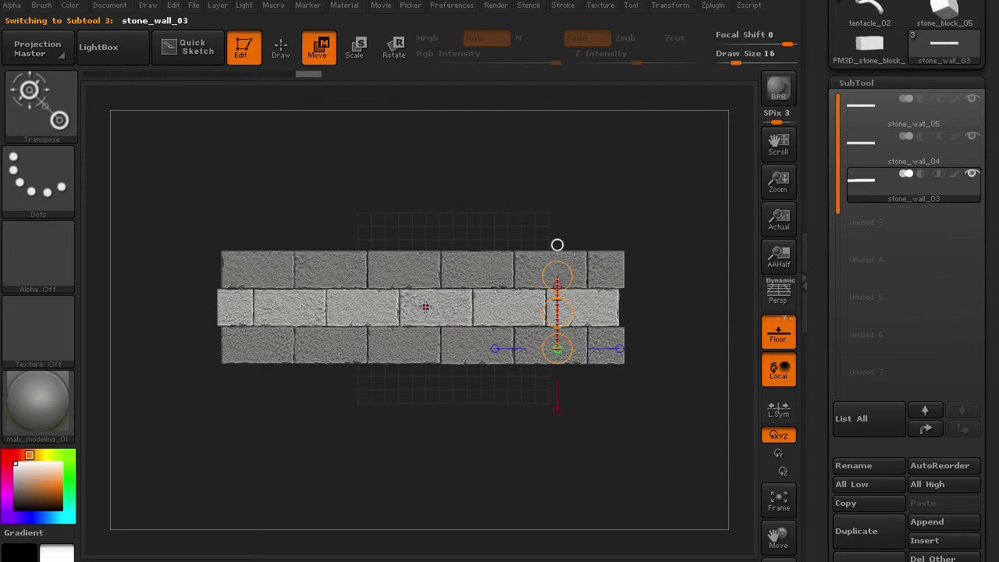
left_click(857, 531)
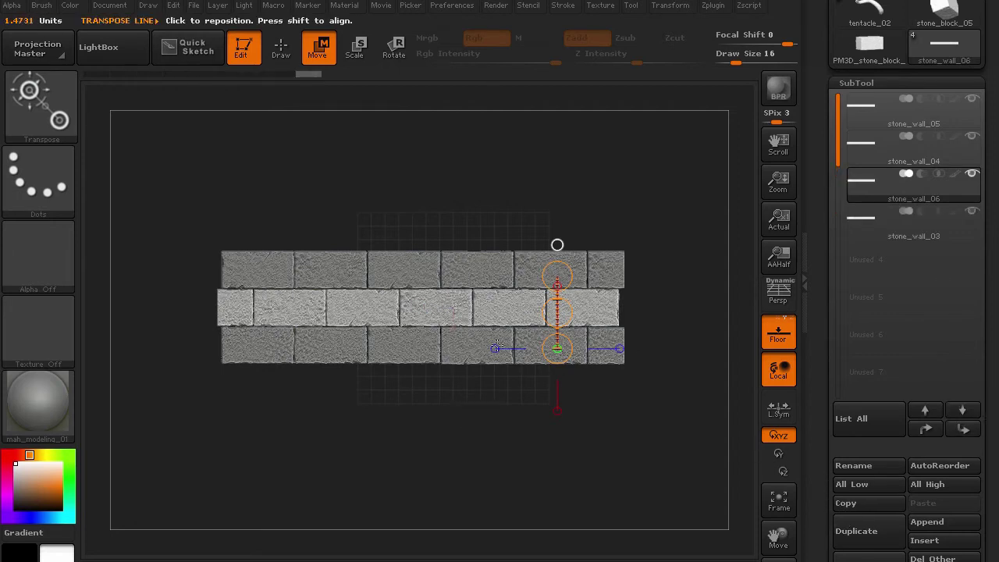
left_click_drag(455, 311, 453, 190)
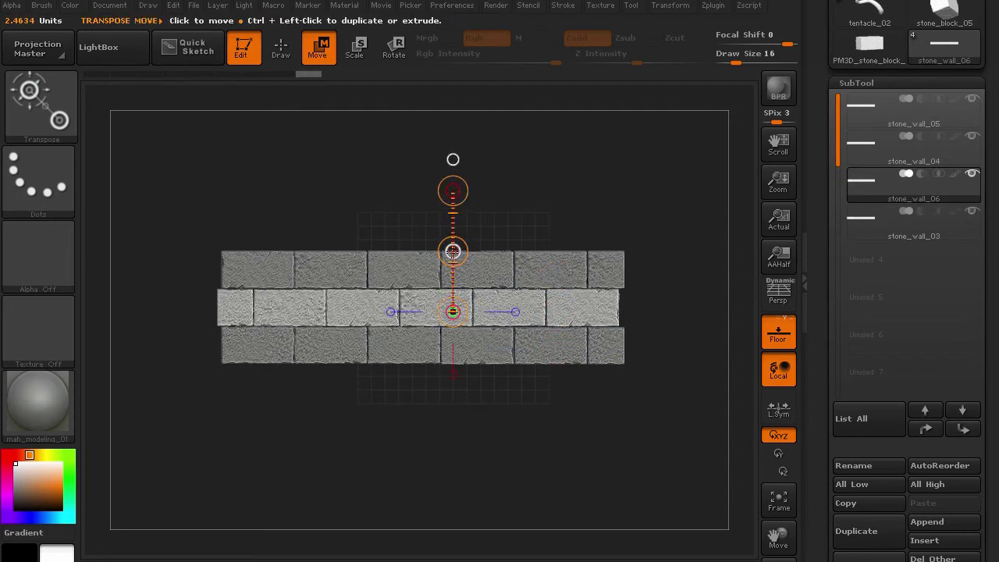
left_click_drag(453, 251, 453, 175)
Step: Rotate the fourth row half a turn in the wall plane so its half block sits at the opposite end, undoing the first rotation attempt
left_click_drag(419, 226, 420, 122)
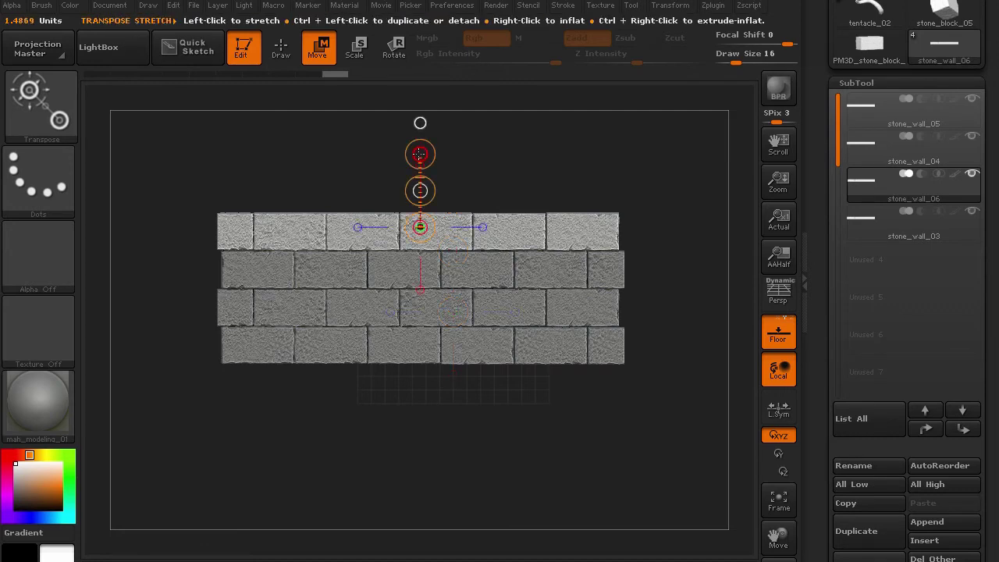
key("r")
left_click_drag(421, 154, 310, 228)
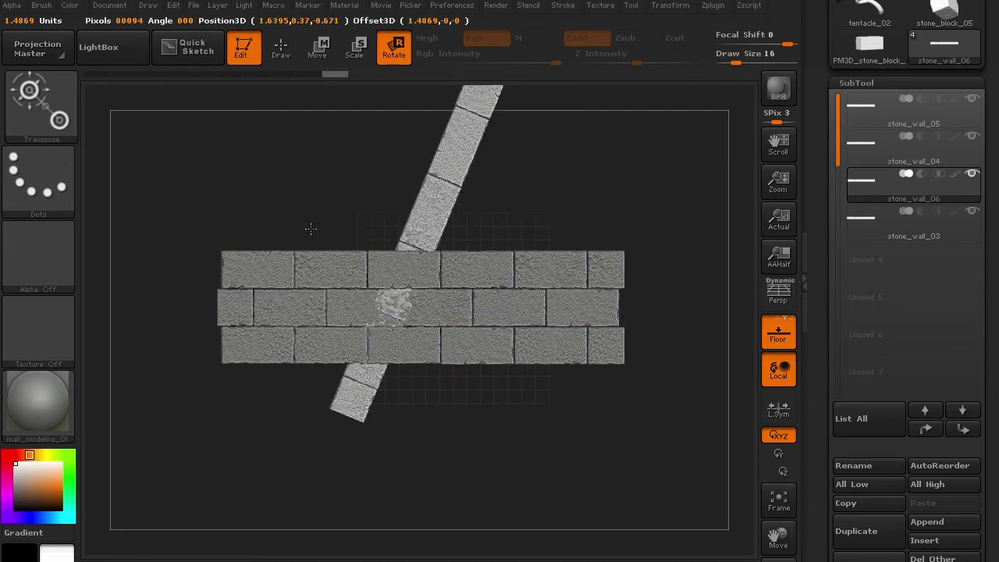
key("ctrl+z")
left_click_drag(414, 156, 336, 223)
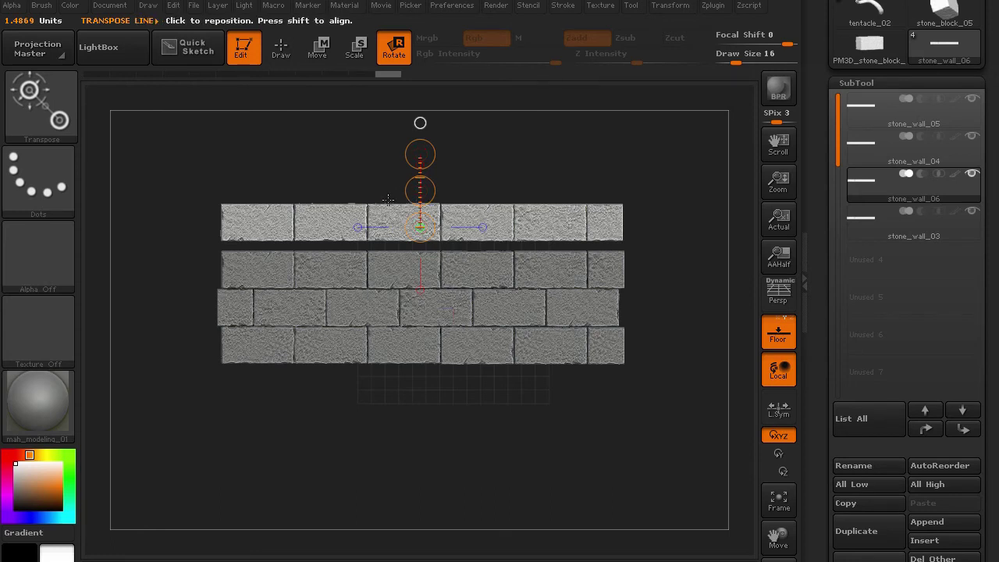
Step: Move the rotated fourth row down onto the row beneath and offset it to the left so the joints are staggered
key("w")
key("e")
key("w")
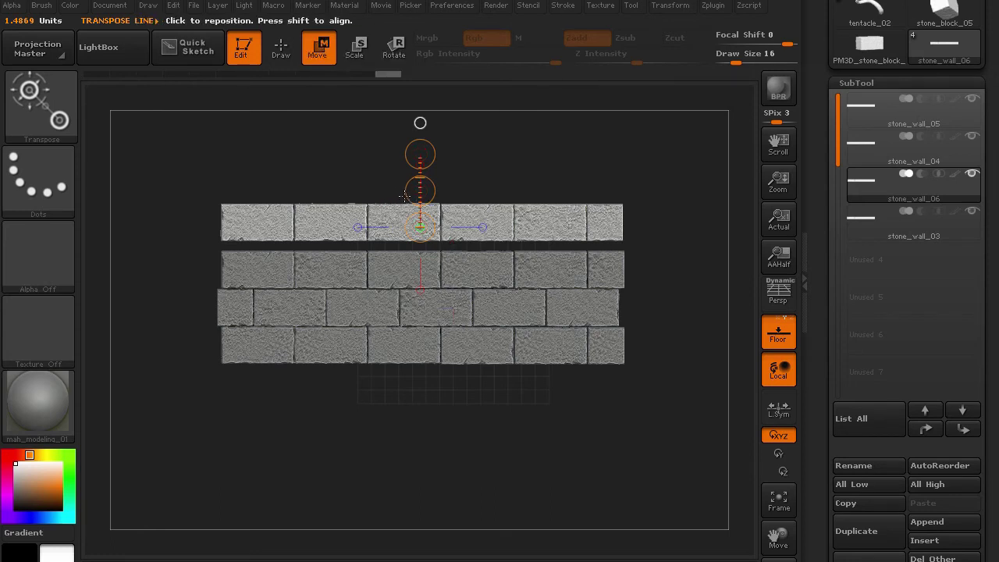
left_click_drag(417, 189, 407, 199)
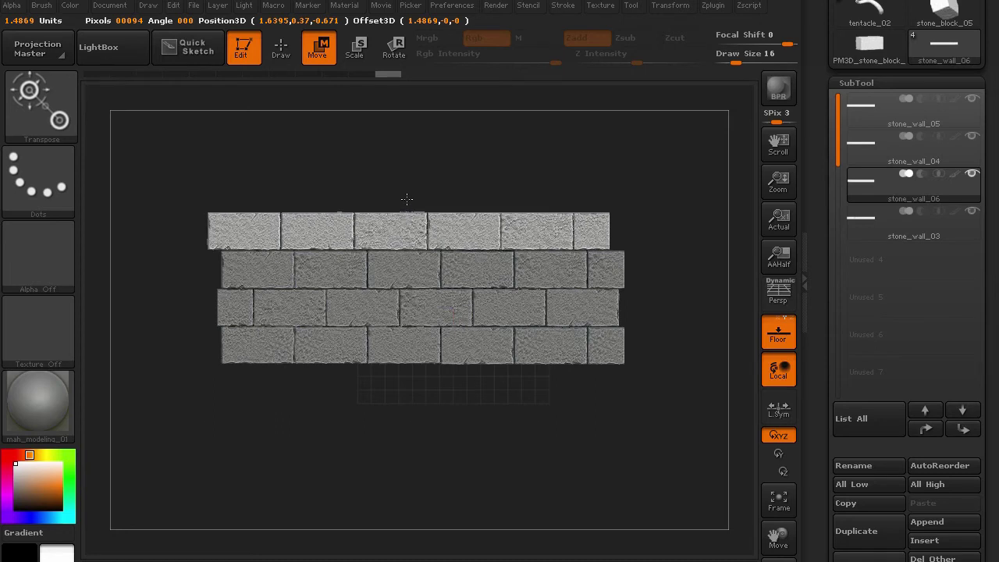
left_click_drag(407, 200, 406, 200)
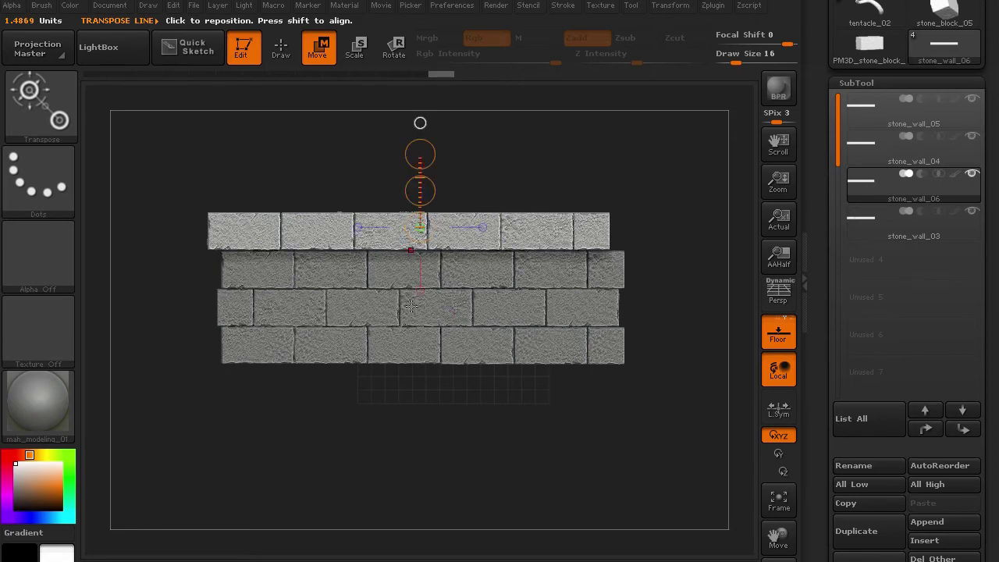
key("ctrl+z")
left_click_drag(306, 417, 370, 435, "alt")
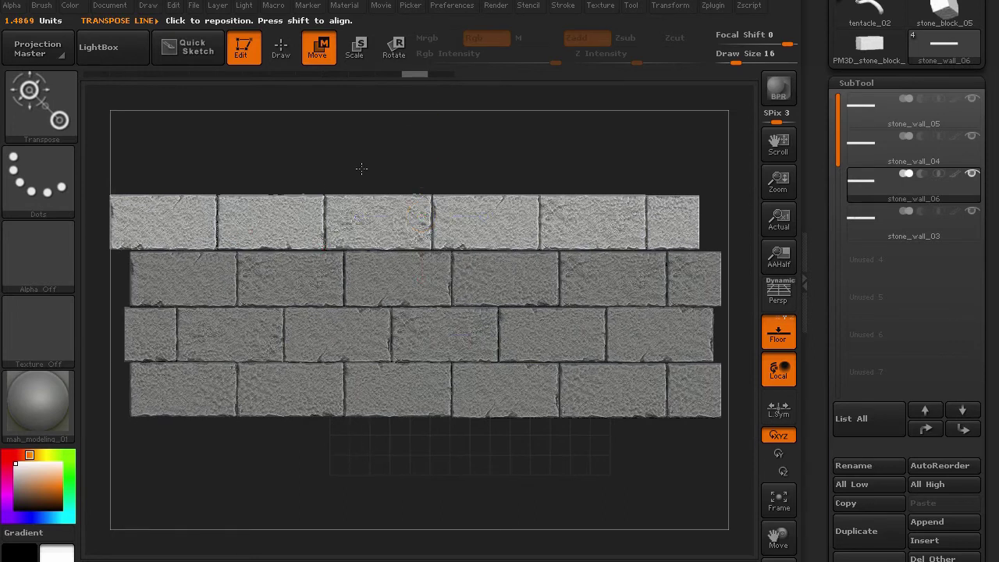
left_click_drag(362, 167, 247, 173, "alt")
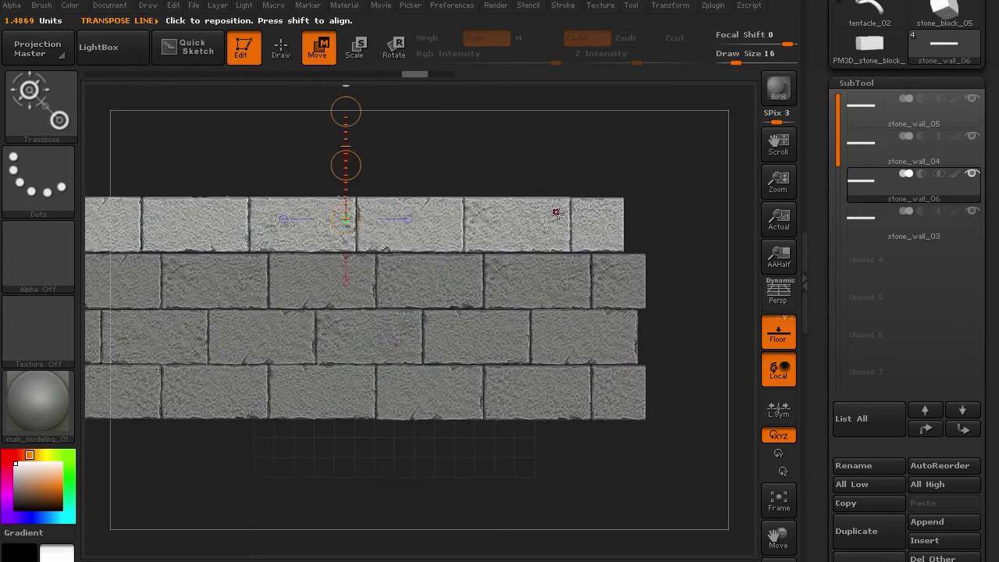
Step: Mask all of the top row except its half block at the right end and stretch that block outward, undoing the first stretch
left_click(583, 221, "ctrl")
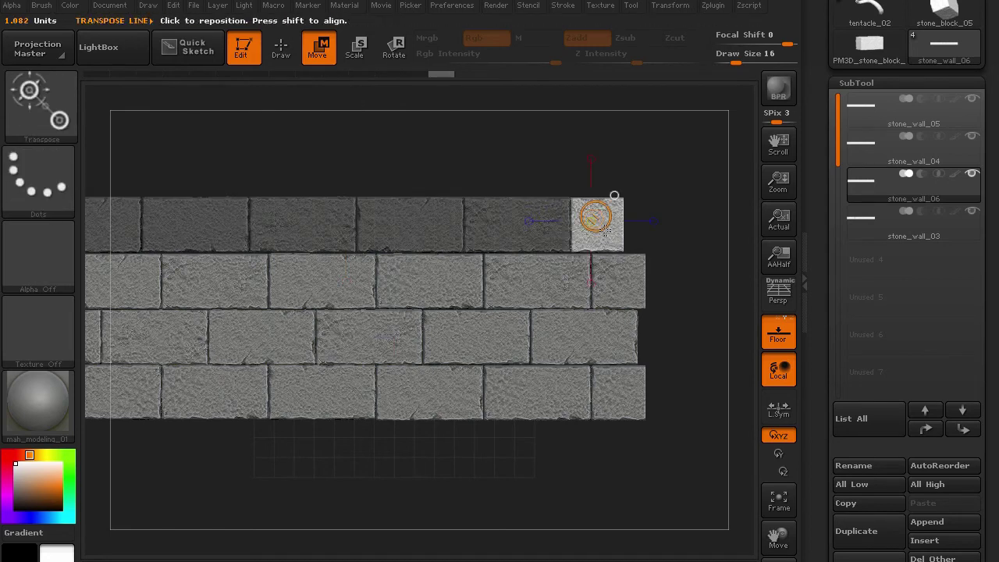
left_click_drag(604, 238, 698, 239, "shift")
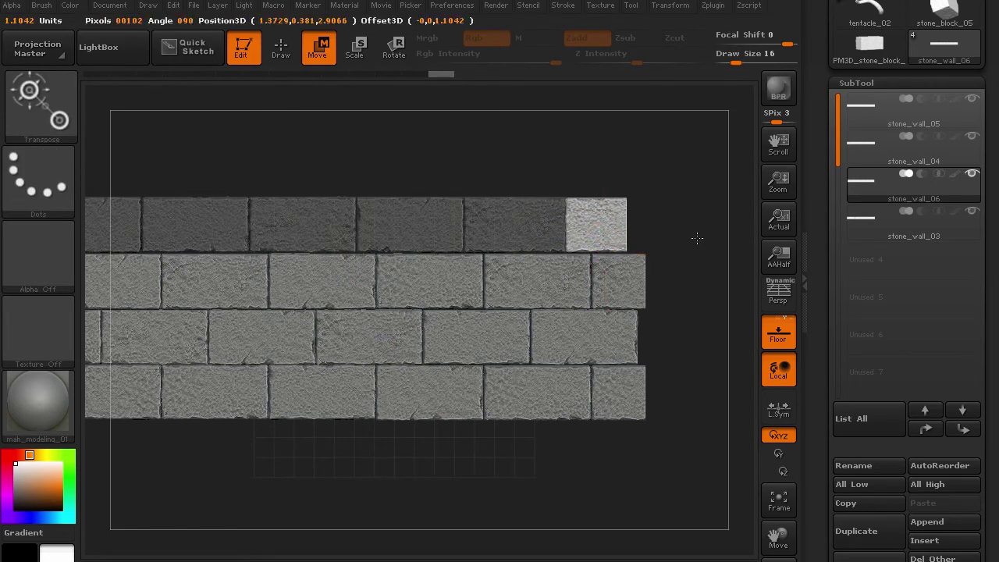
key("ctrl+z")
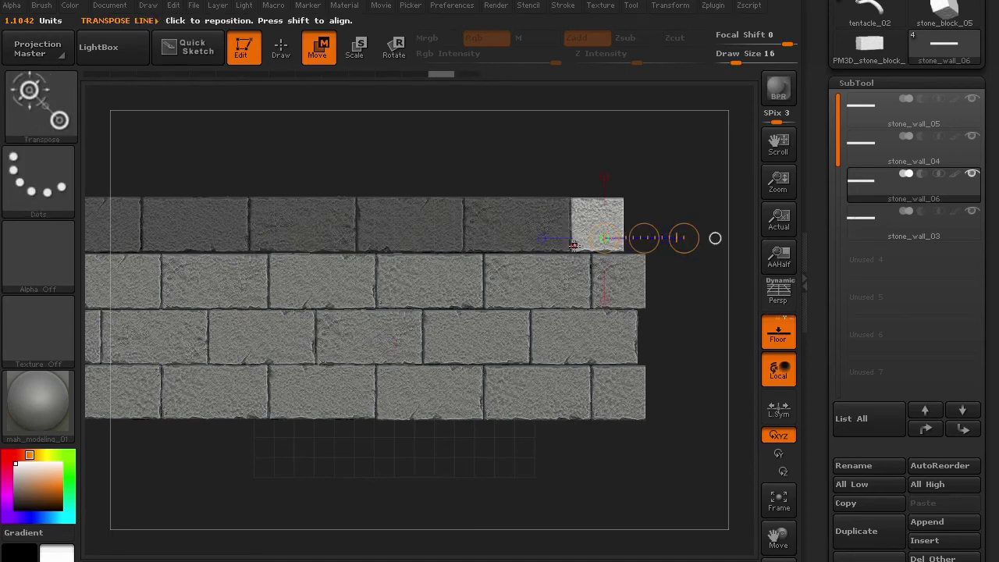
left_click_drag(572, 250, 718, 249)
Step: Mask all of the top row except its left end block, shorten that block toward its inner joint, and clear the mask
left_click_drag(279, 458, 532, 445, "alt")
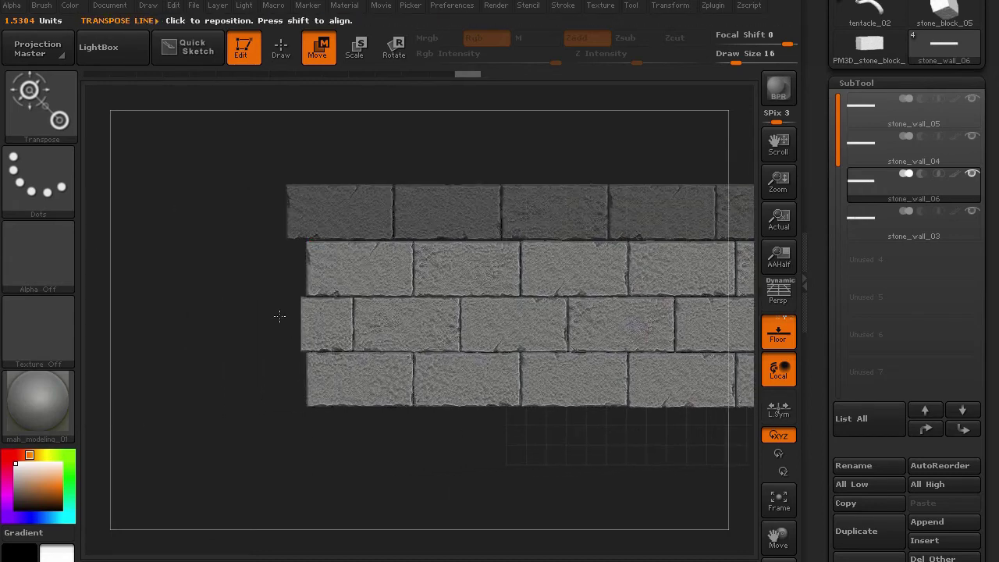
left_click(261, 296, "ctrl")
left_click(303, 228, "ctrl+shift")
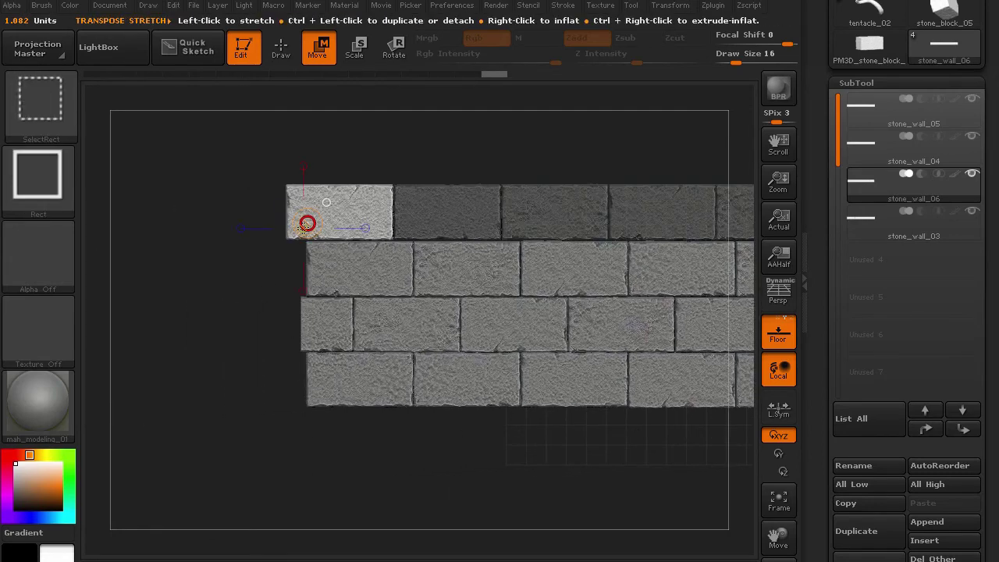
mouse_move(391, 203)
left_mouse_down()
mouse_move(235, 204)
mouse_move(248, 203)
left_mouse_up()
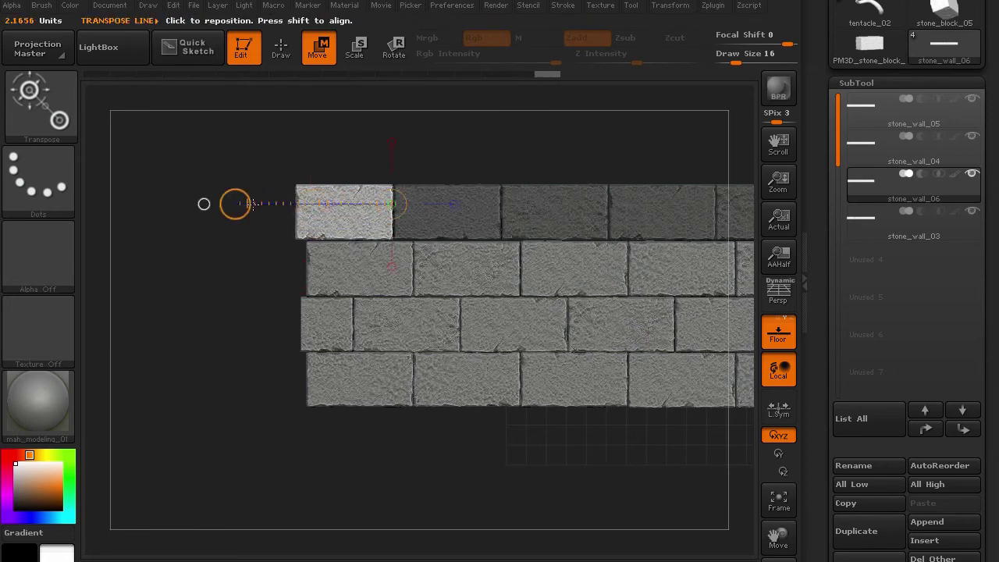
left_click(281, 47)
left_click_drag(227, 289, 114, 357, "ctrl")
Step: Isolate and mask the top row's right half block, unhide the row, invert the mask and stretch the block slightly farther outward
left_click_drag(372, 180, 429, 208, "alt")
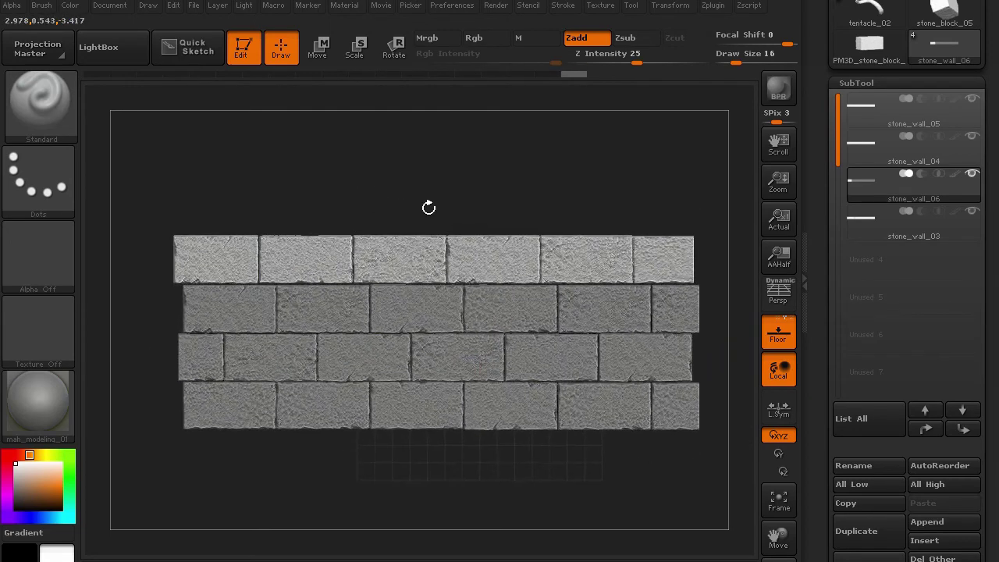
left_click(657, 263, "ctrl+shift")
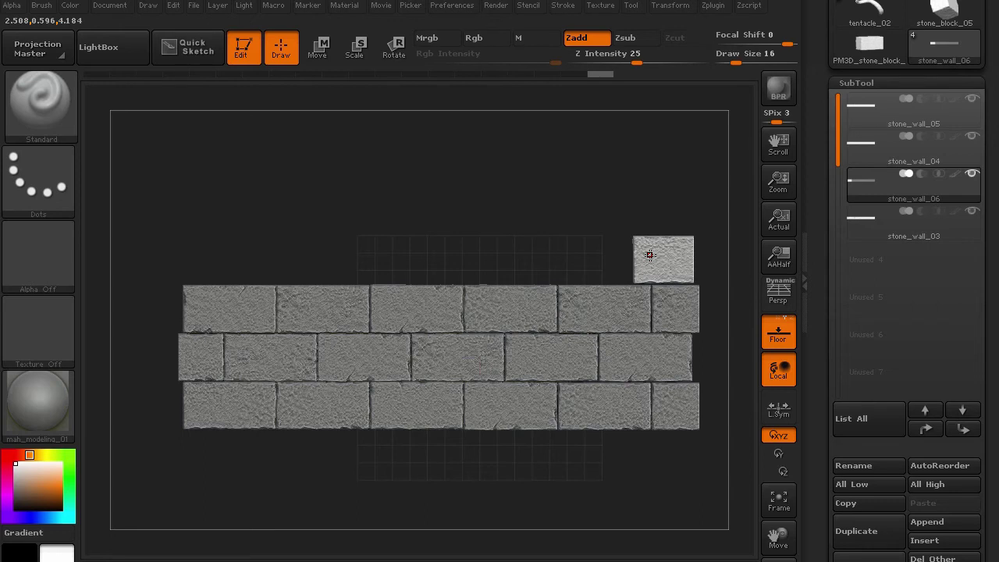
left_click_drag(596, 211, 717, 320, "ctrl")
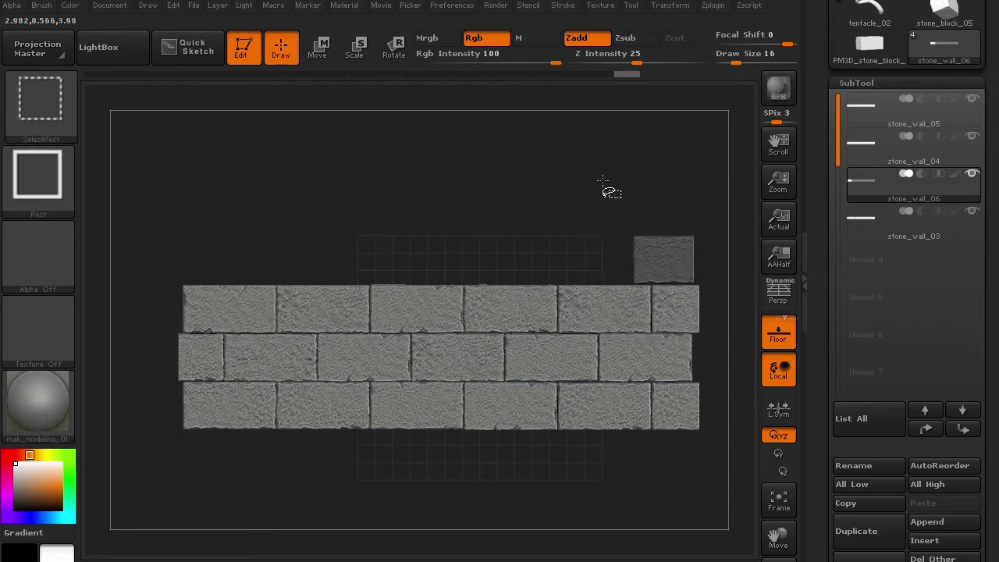
left_click(603, 182, "ctrl+shift")
left_click_drag(603, 180, 366, 181, "alt")
left_click(366, 184, "ctrl")
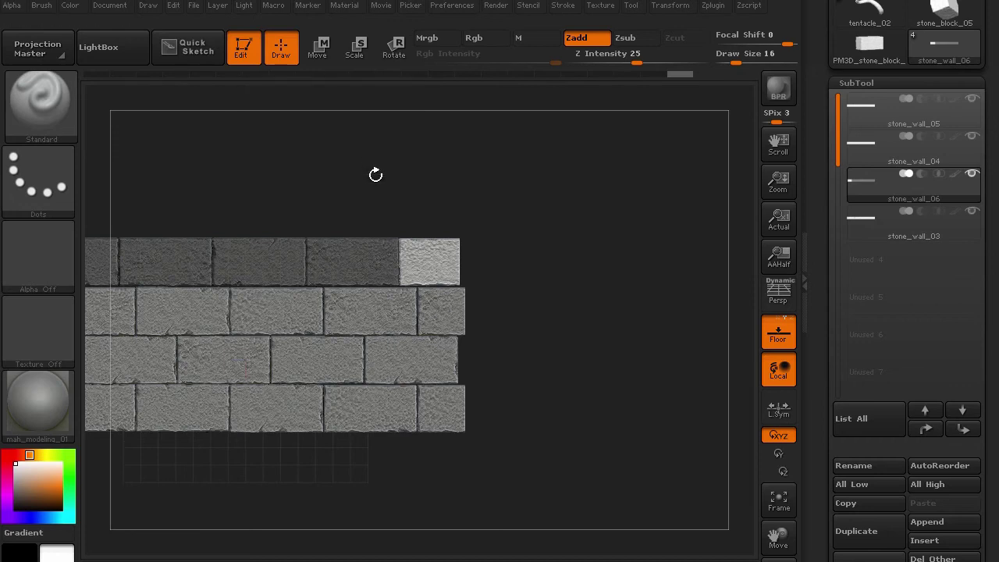
key("w")
mouse_move(400, 263)
left_mouse_down("shift")
mouse_move(509, 263)
mouse_move(457, 263)
left_mouse_up("shift")
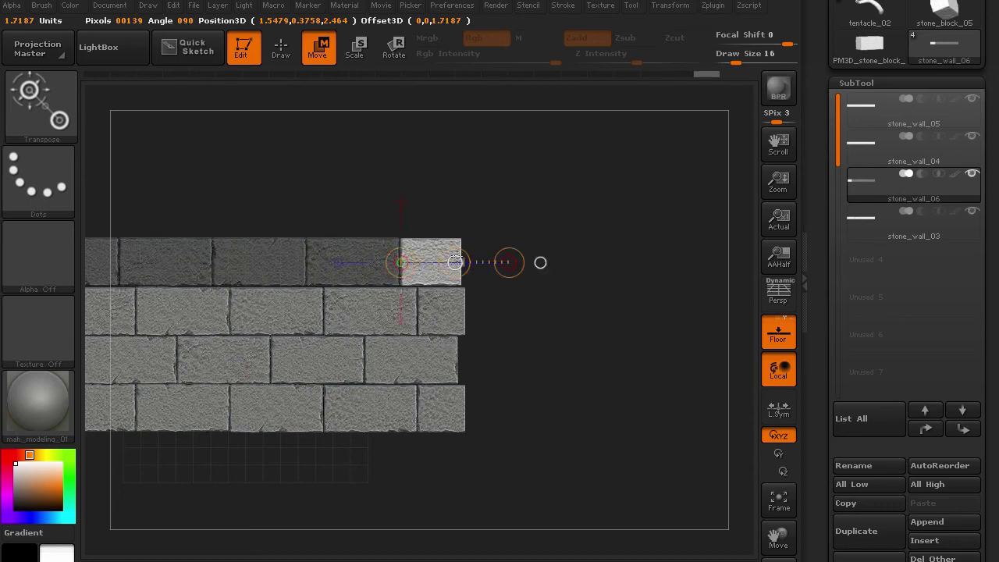
left_click(281, 48)
Step: Duplicate the top stone_wall_06 row and move the copy straight down beneath the lowest row as a fifth row
left_click_drag(238, 172, 402, 159, "alt")
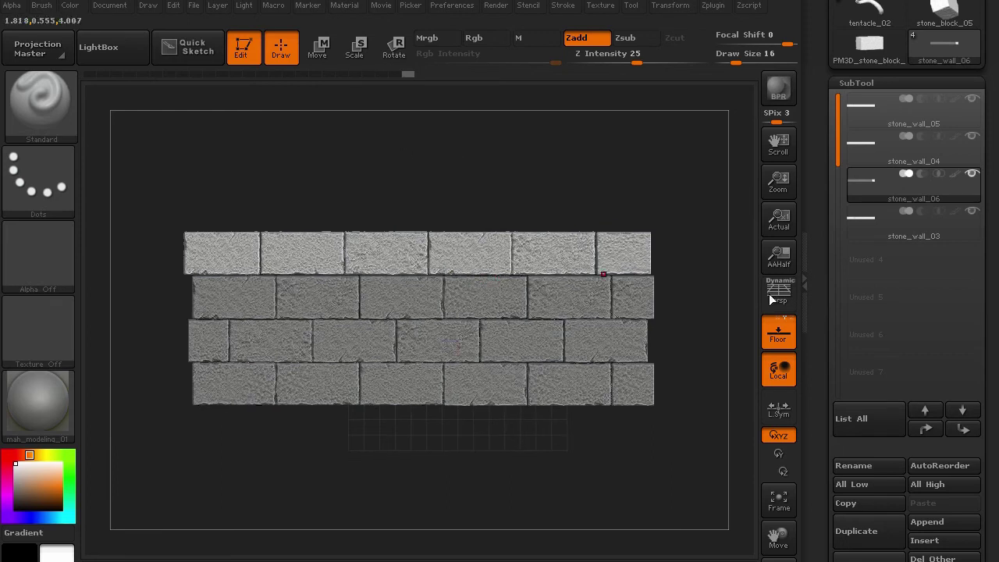
left_click(855, 532)
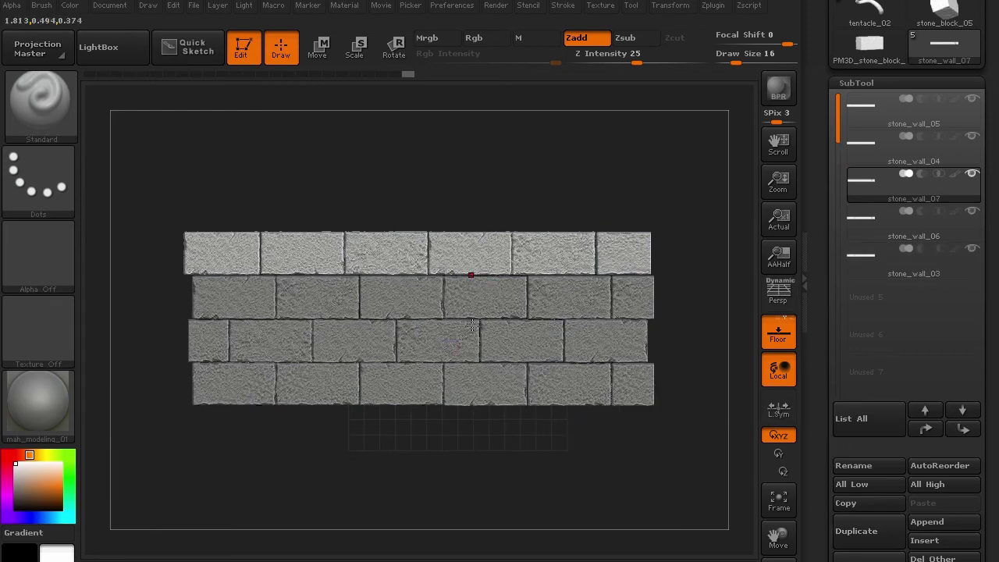
key("w")
left_click_drag(397, 276, 397, 161, "shift")
mouse_move(396, 219)
left_mouse_down()
mouse_move(400, 393)
mouse_move(403, 382)
left_mouse_up()
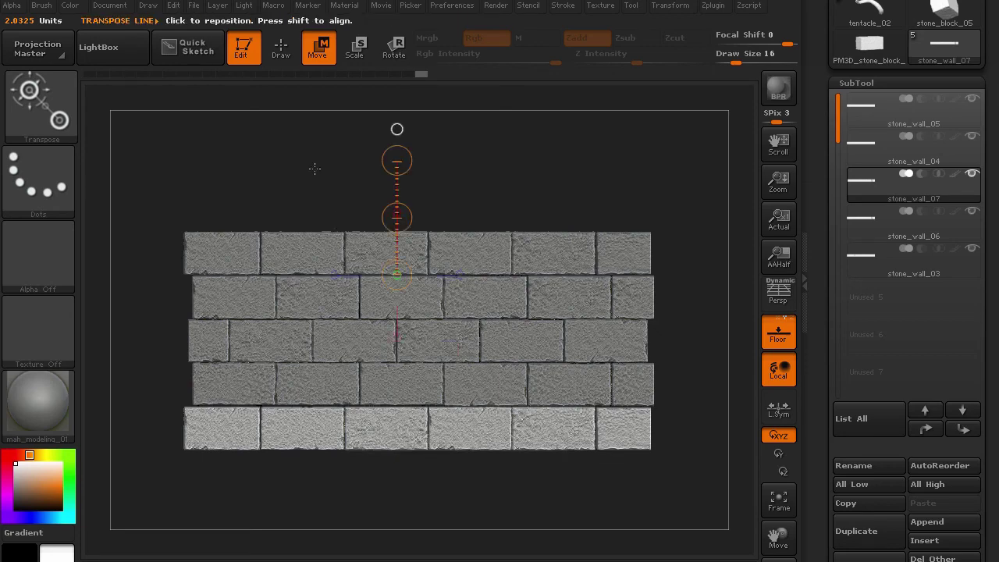
left_click(286, 57)
Step: Turn on perspective and render BPR previews of the five-row wall from angled views
mouse_move(259, 154)
left_mouse_down("alt")
mouse_move(214, 147)
mouse_move(245, 159)
mouse_move(224, 171)
mouse_move(270, 182)
mouse_move(292, 229)
left_mouse_up("alt")
key("p")
left_click_drag(350, 161, 421, 163)
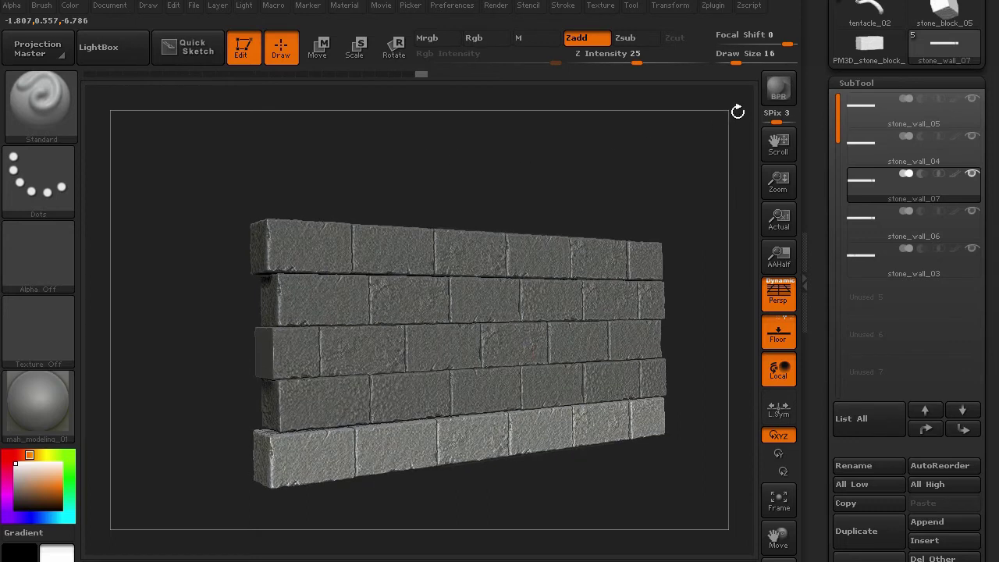
left_click(777, 94)
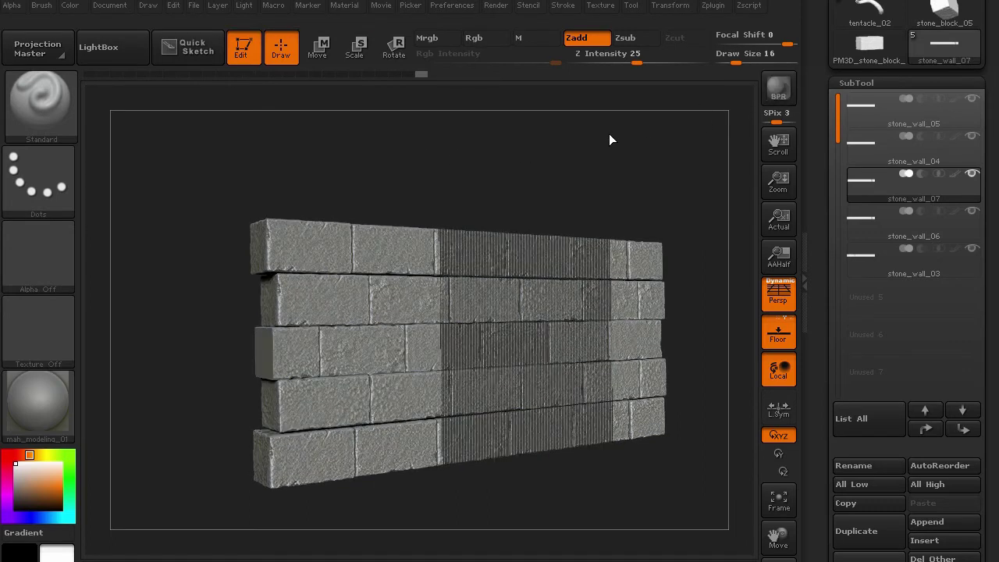
left_click_drag(414, 205, 182, 283)
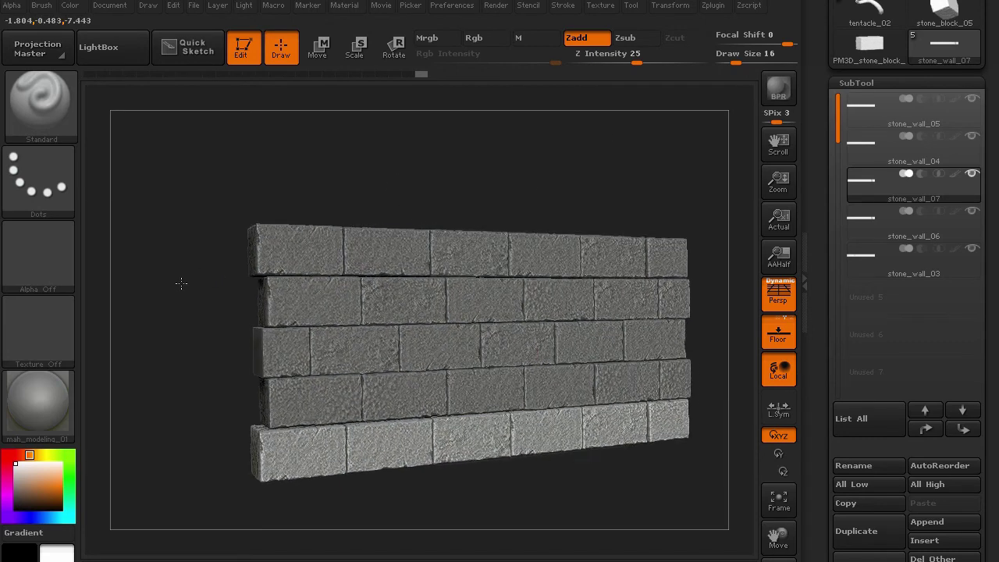
left_click(777, 89)
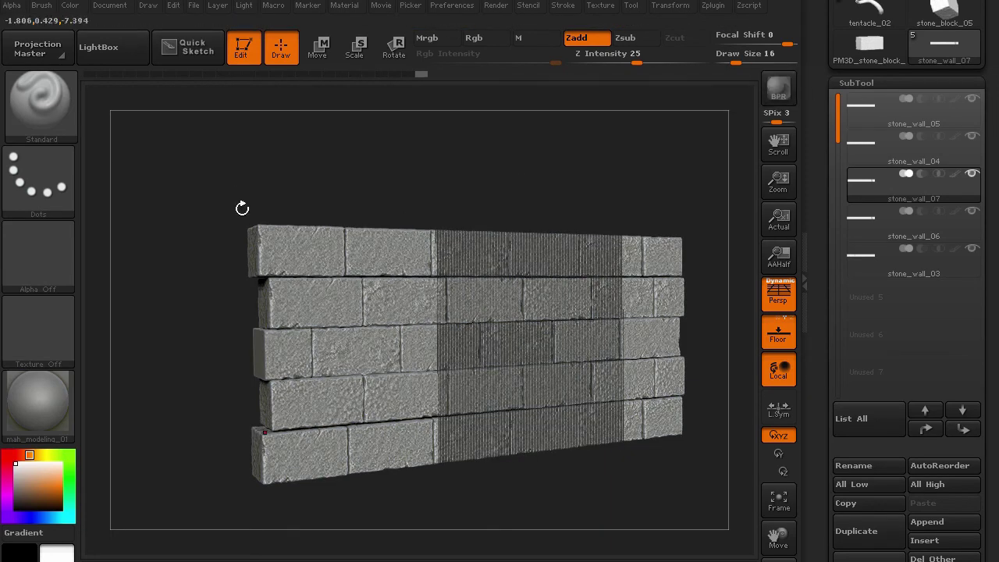
left_click_drag(242, 208, 230, 196)
Step: Select the stone_wall_05 subtool and save the tool as stone_wall_02.ztl
left_click(890, 121)
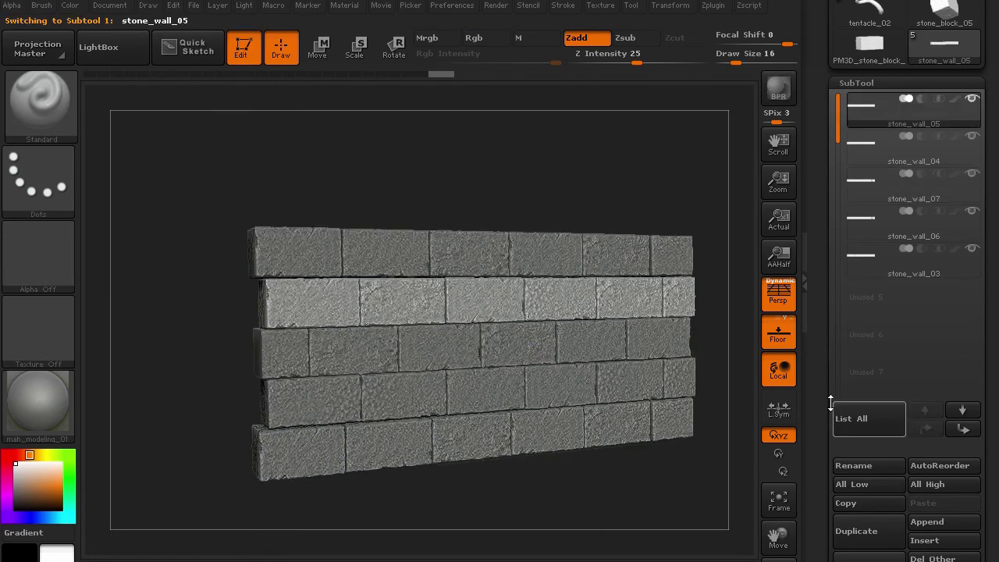
scroll(910, 78, "up", 10)
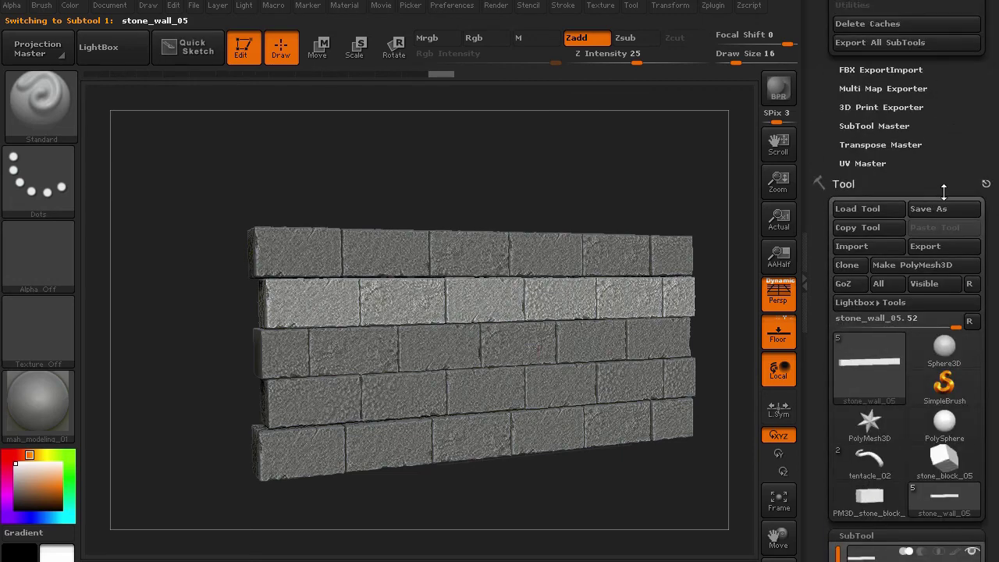
left_click(918, 209)
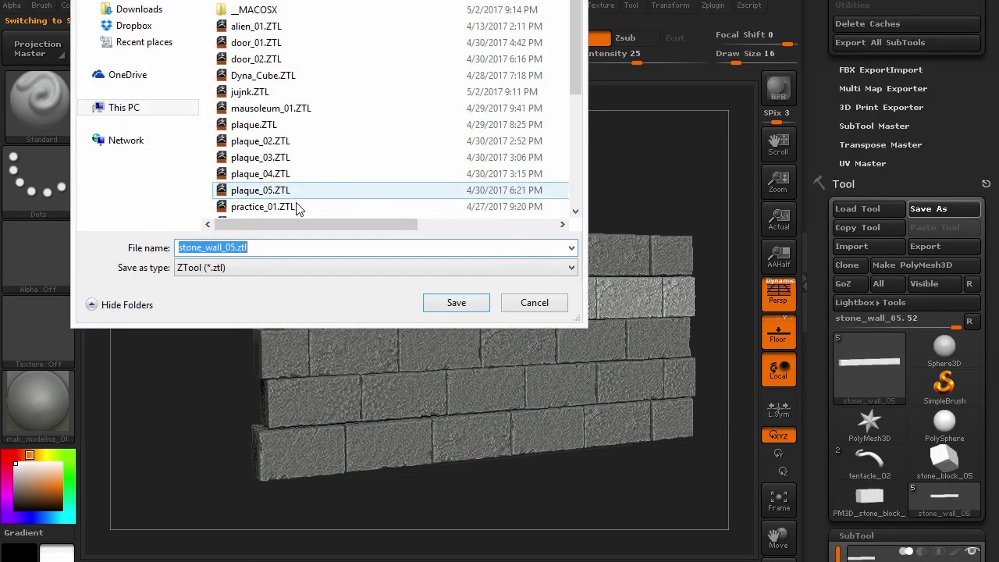
left_click(236, 248)
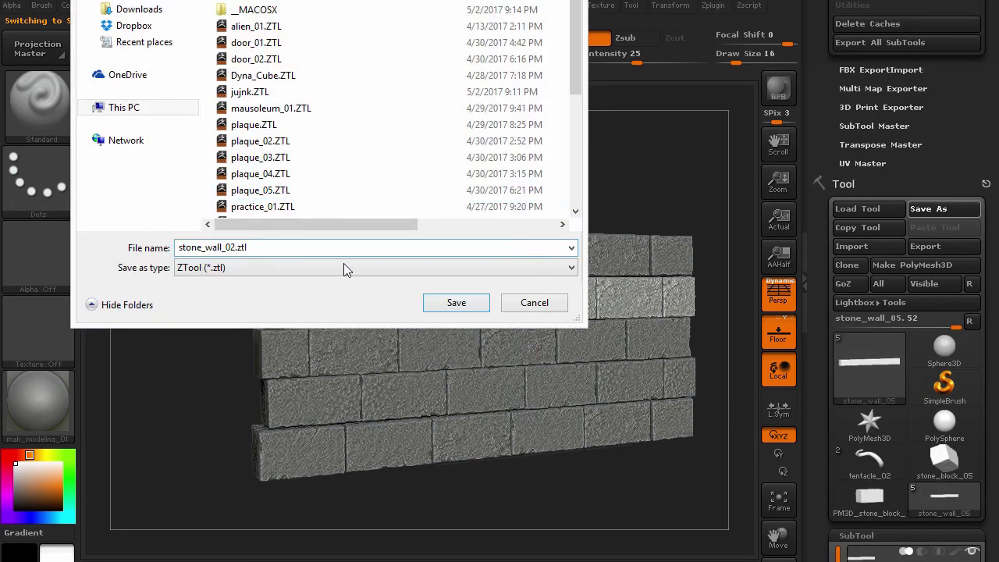
left_click(456, 303)
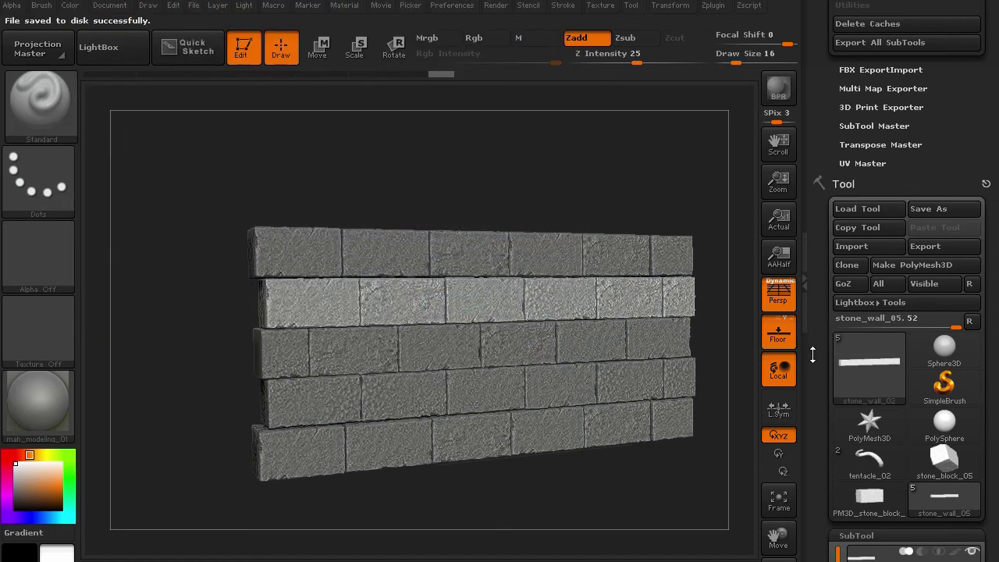
Step: Merge down the stacked row subtools, starting from stone_wall_05, until the whole wall is one subtool
left_click(814, 317)
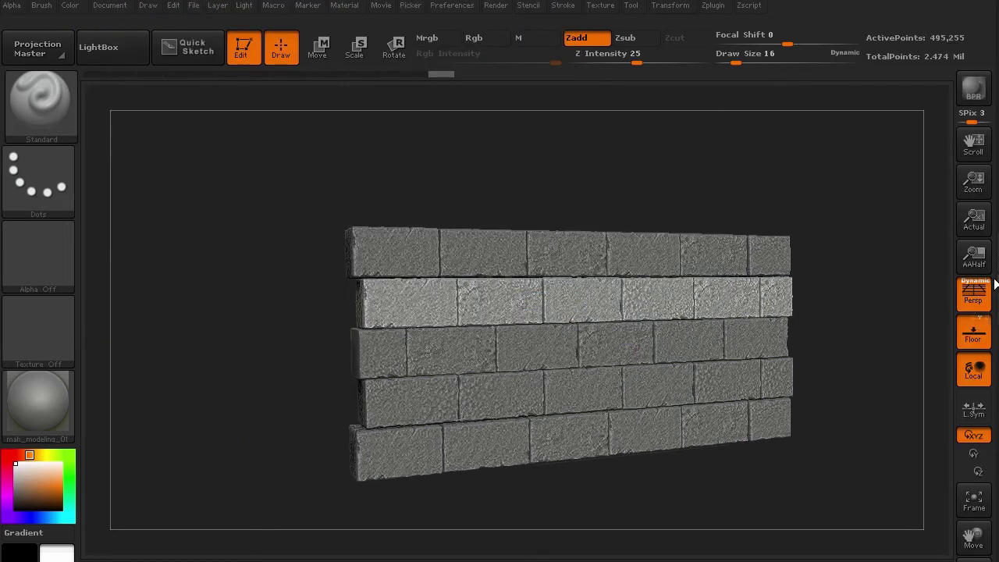
left_click(996, 285)
left_click_drag(819, 377, 812, 268)
left_click_drag(823, 351, 817, 237)
left_click_drag(823, 438, 817, 378)
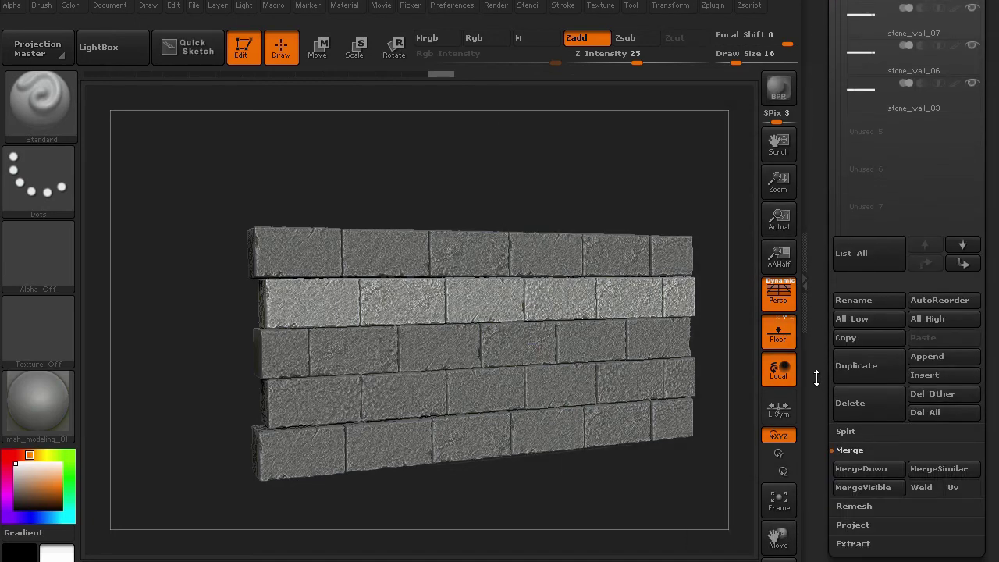
left_click(857, 469)
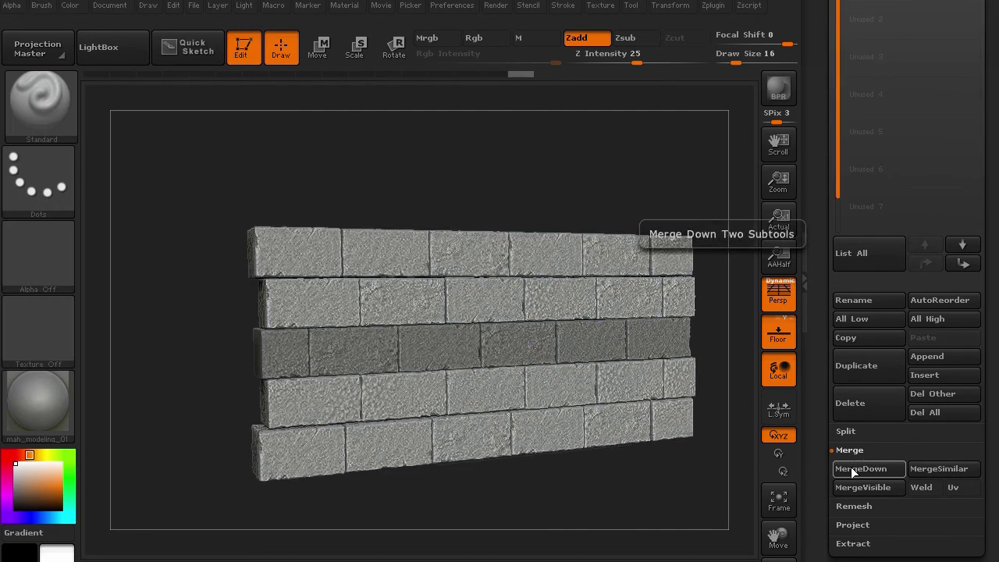
left_click(853, 468)
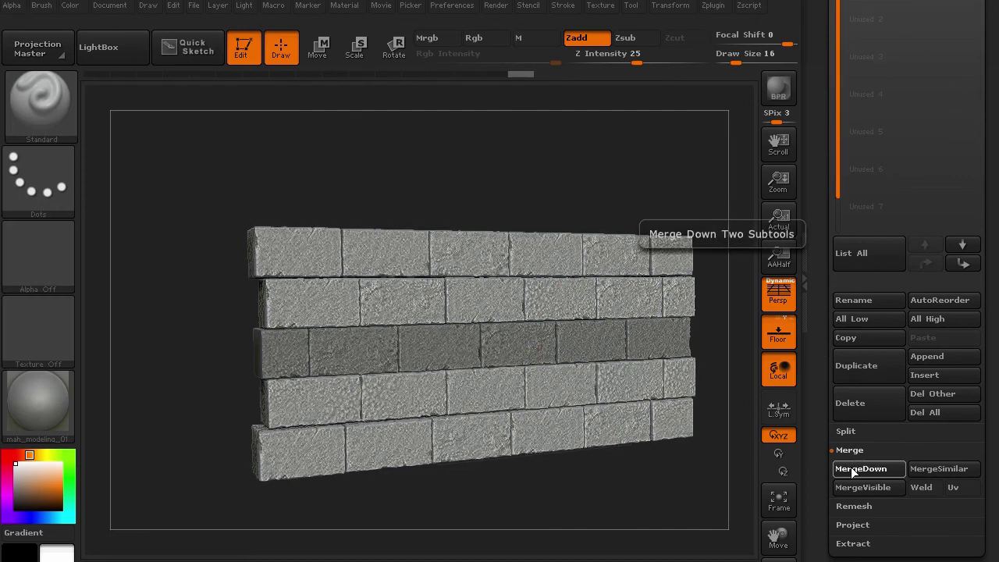
Step: Render BPR previews of the merged wall from the current view and from the opposite angle
left_click(776, 90)
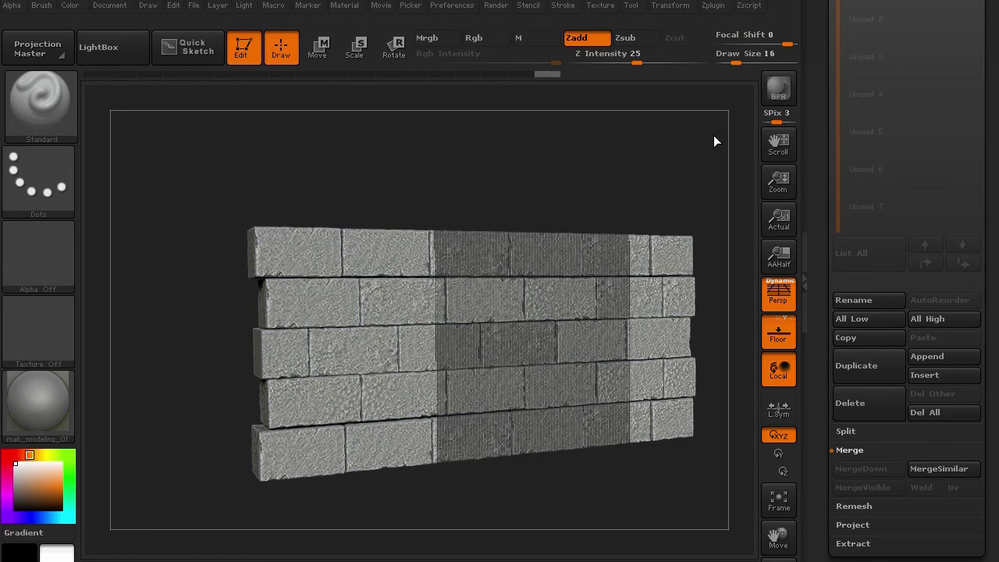
left_click_drag(656, 158, 722, 108)
key("shift+r")
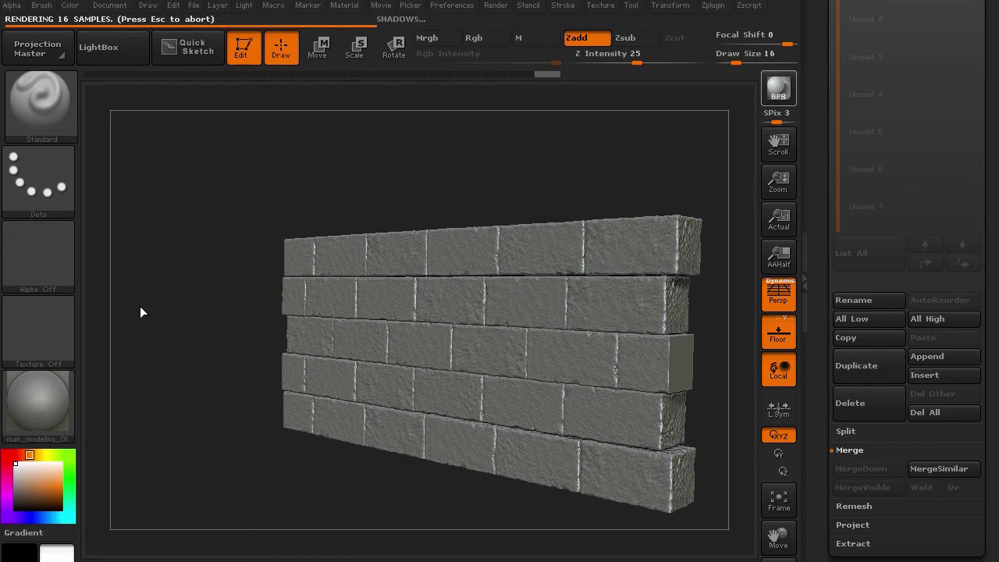
Step: Isolate the ribbed faces at the top row's end, turn off perspective, flatten the faces into one plane and unhide the wall
left_click_drag(141, 307, 318, 285)
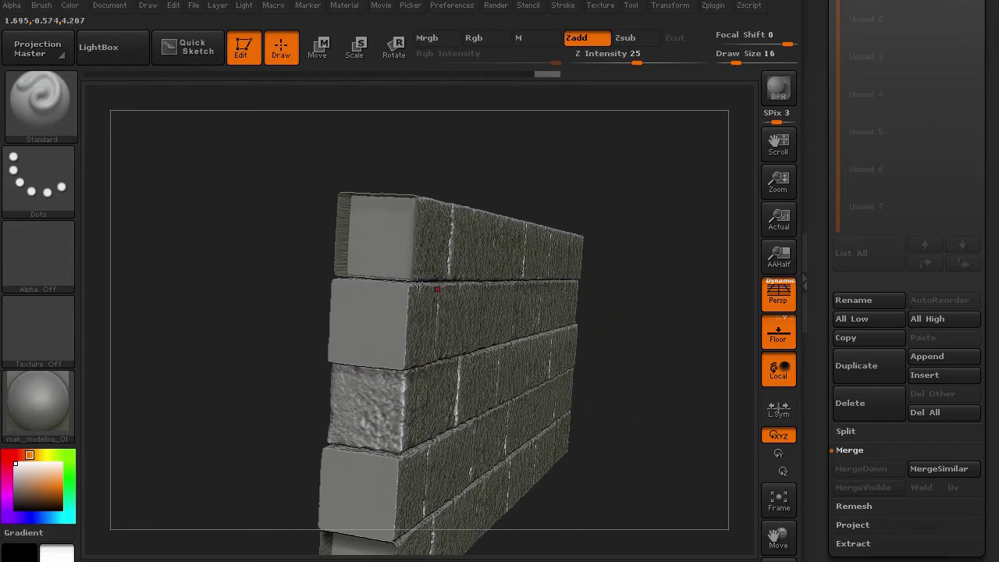
left_click(383, 261, "ctrl+shift")
left_click_drag(295, 267, 241, 266)
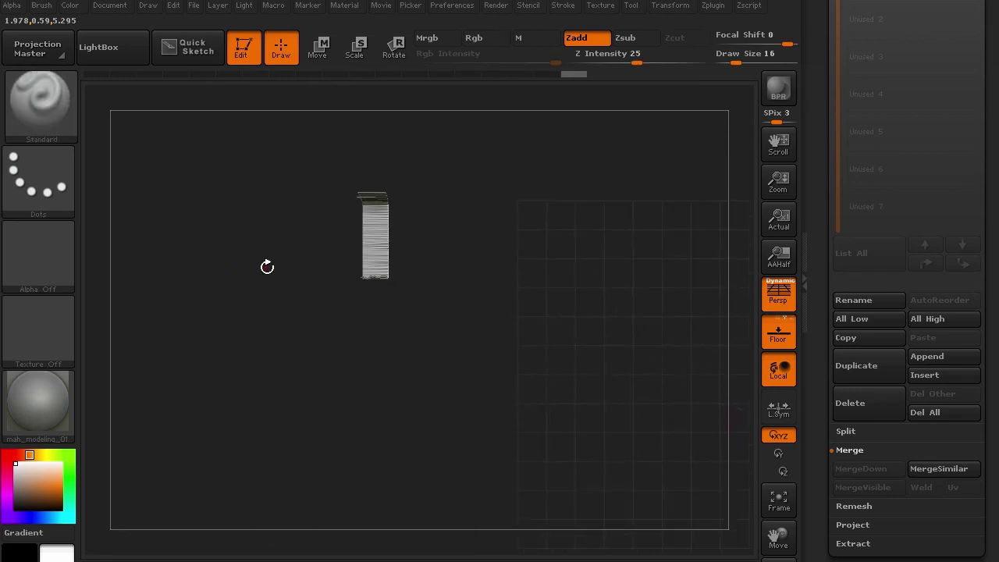
key("p")
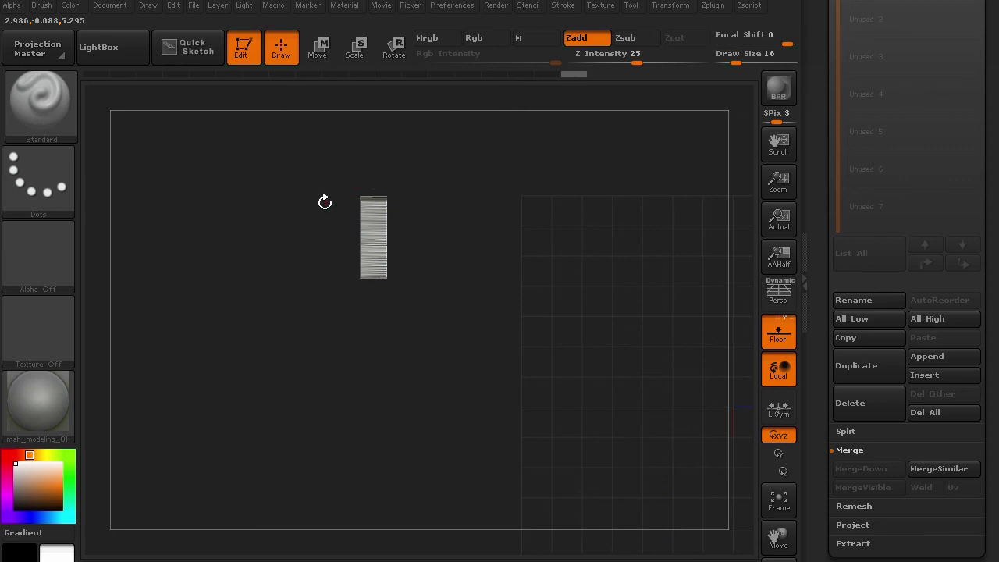
key("w")
left_click_drag(358, 235, 376, 246)
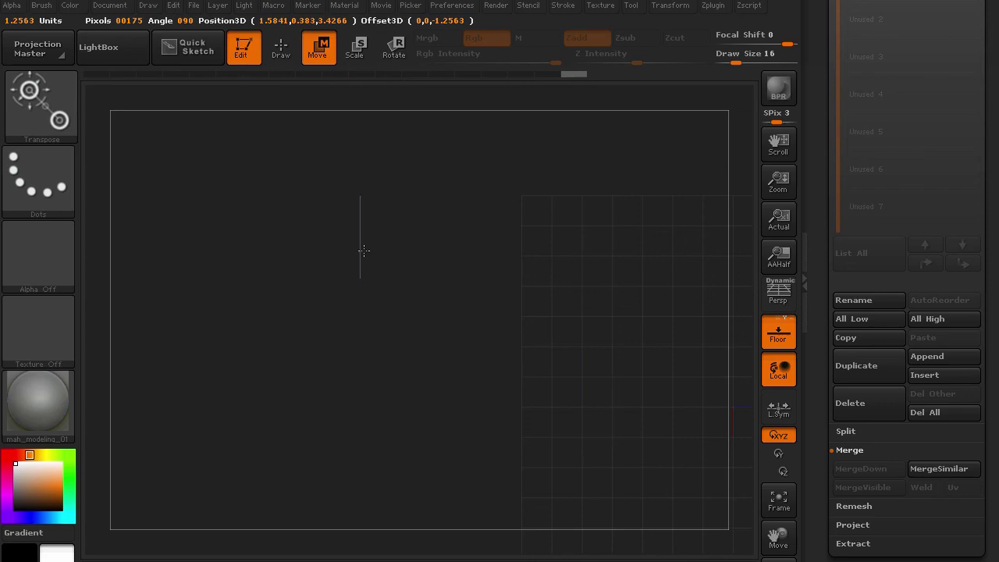
left_click(281, 49)
key("ctrl+shift")
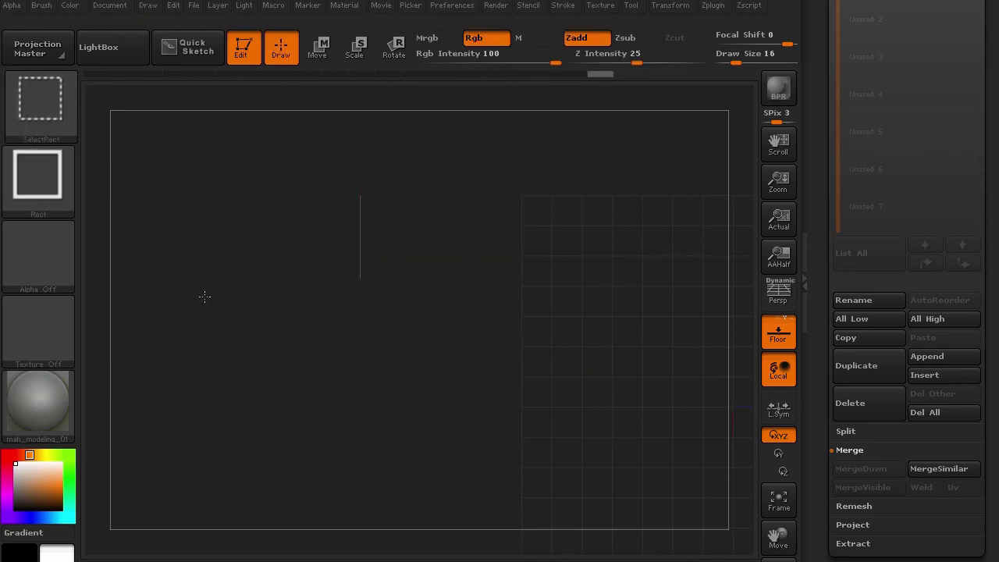
left_click(205, 296, "ctrl+shift")
Step: Isolate the ribbed faces at the bottom row's end, flatten them into one plane and unhide the whole wall
mouse_move(225, 295)
left_mouse_down()
mouse_move(255, 300)
mouse_move(245, 153)
left_mouse_up()
left_click_drag(247, 272, 272, 277)
left_click(370, 347, "ctrl+shift")
mouse_move(311, 335)
left_mouse_down()
mouse_move(256, 333)
mouse_move(257, 346)
left_mouse_up()
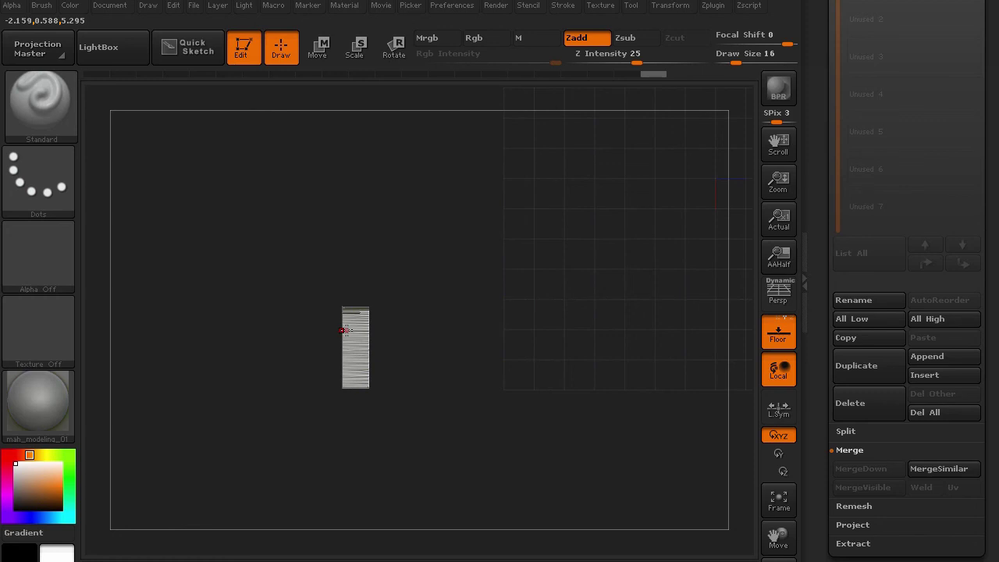
key("w")
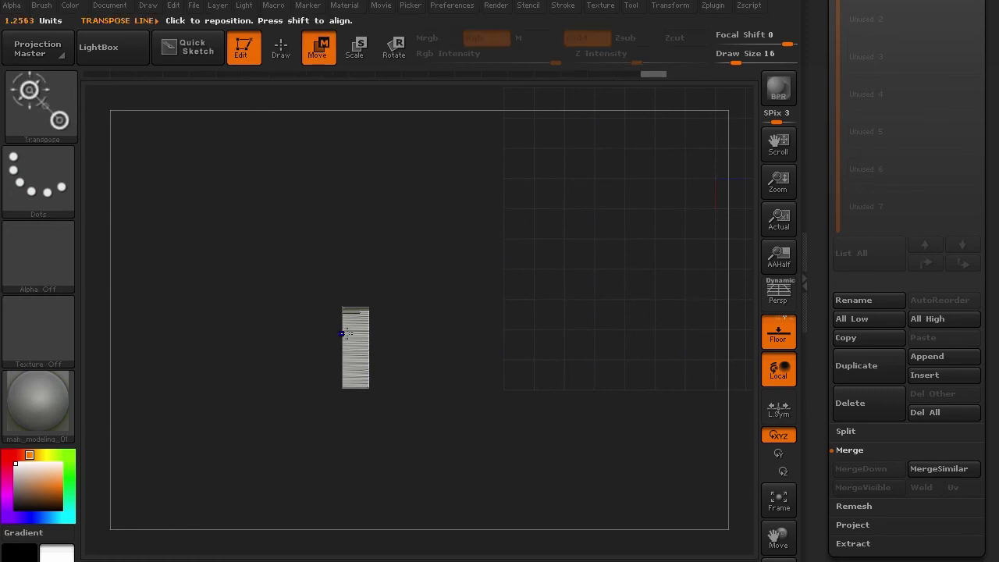
mouse_move(342, 334)
left_mouse_down("shift")
mouse_move(479, 335)
mouse_move(414, 340)
mouse_move(341, 378)
left_mouse_up("shift")
left_click(200, 311, "ctrl+shift")
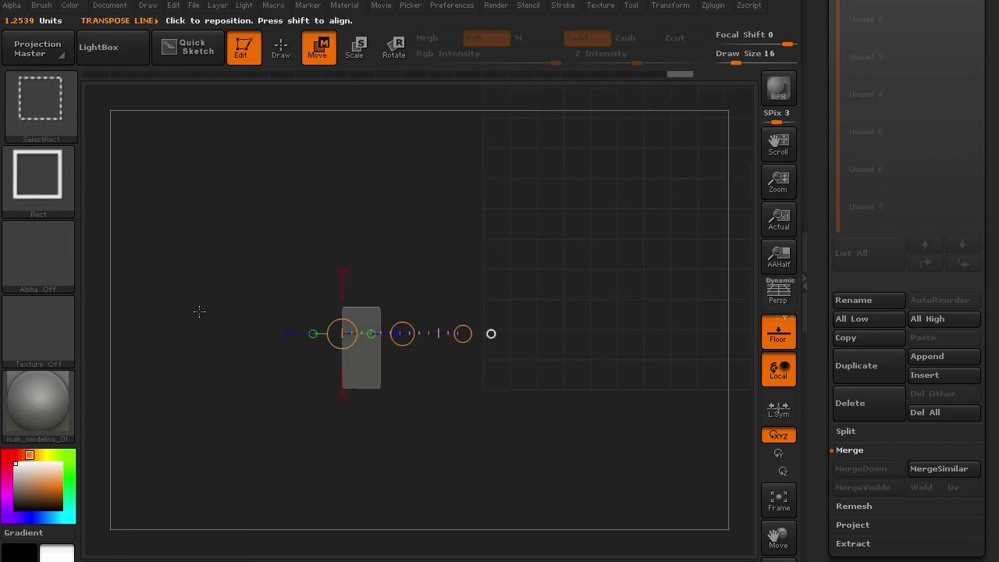
left_click(223, 303, "ctrl+shift")
left_click(281, 48)
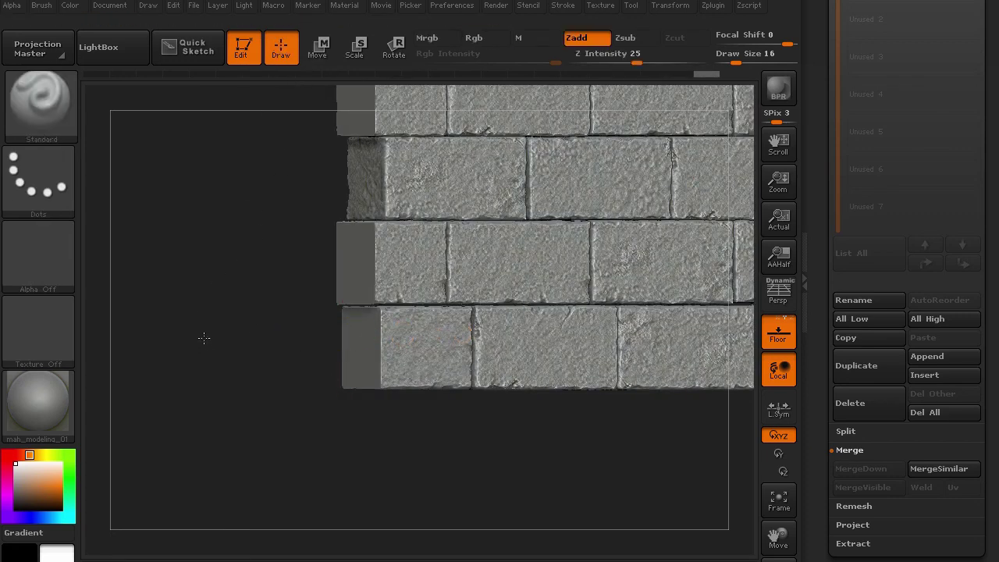
Step: Open the save dialog for the merged wall tool and start editing its file name
key("f")
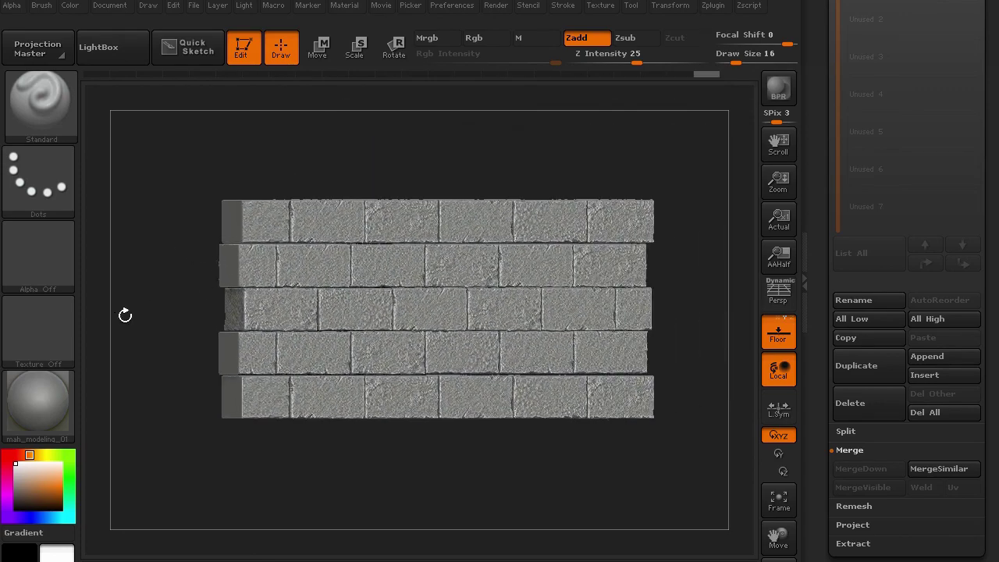
mouse_move(127, 314)
left_mouse_down()
mouse_move(218, 317)
mouse_move(115, 315)
left_mouse_up()
scroll(975, 97, "up", 5)
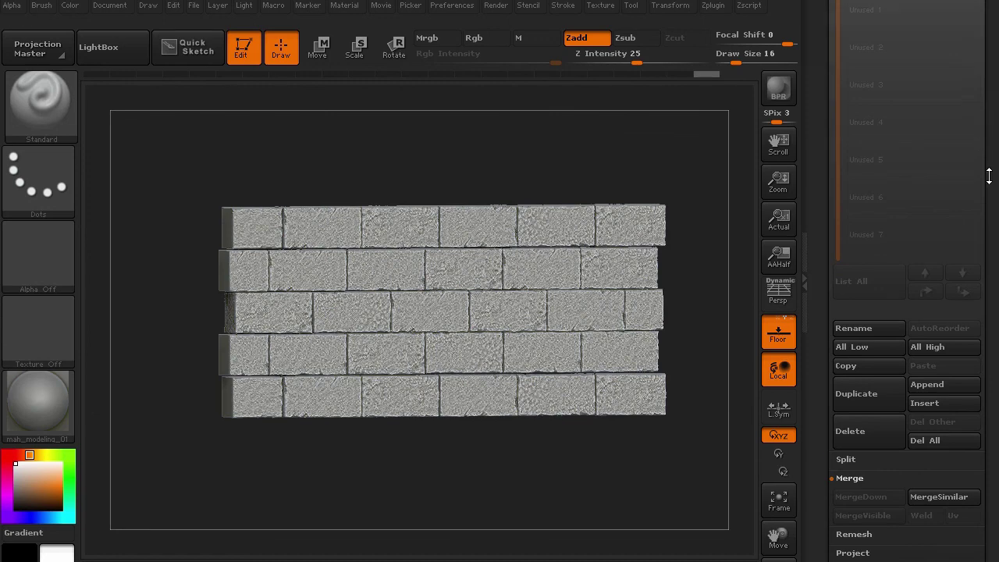
scroll(952, 117, "up", 3)
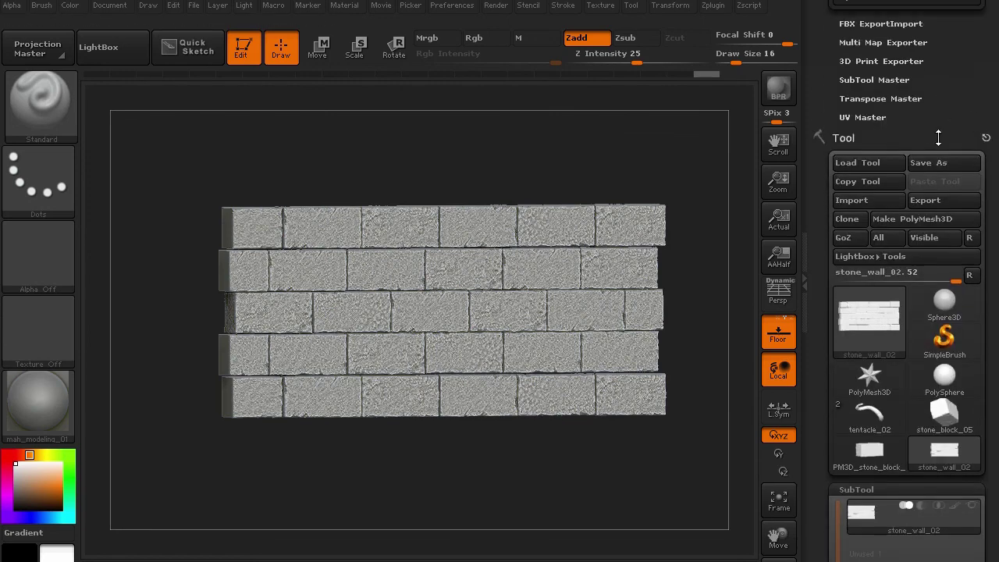
left_click(931, 162)
left_click(236, 248)
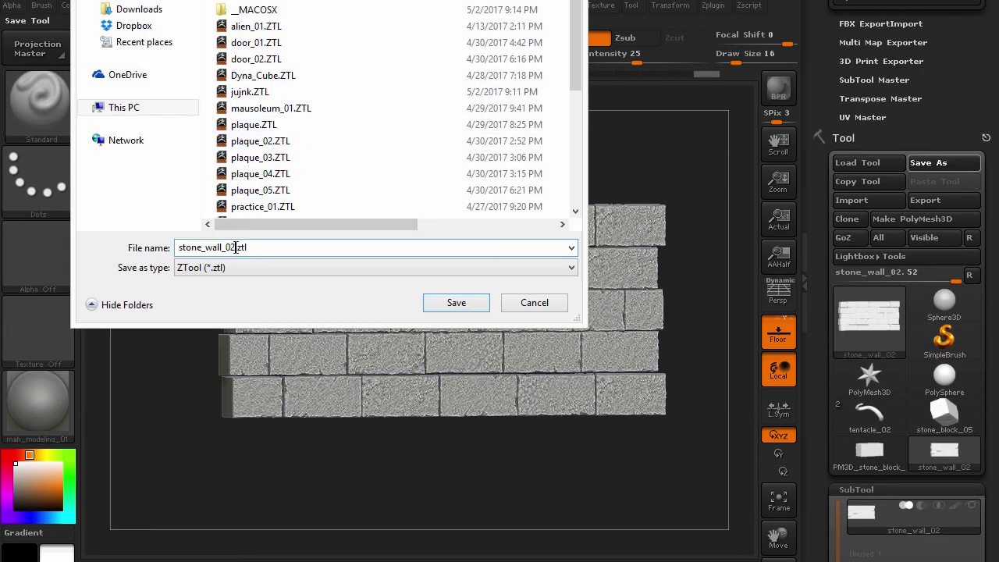